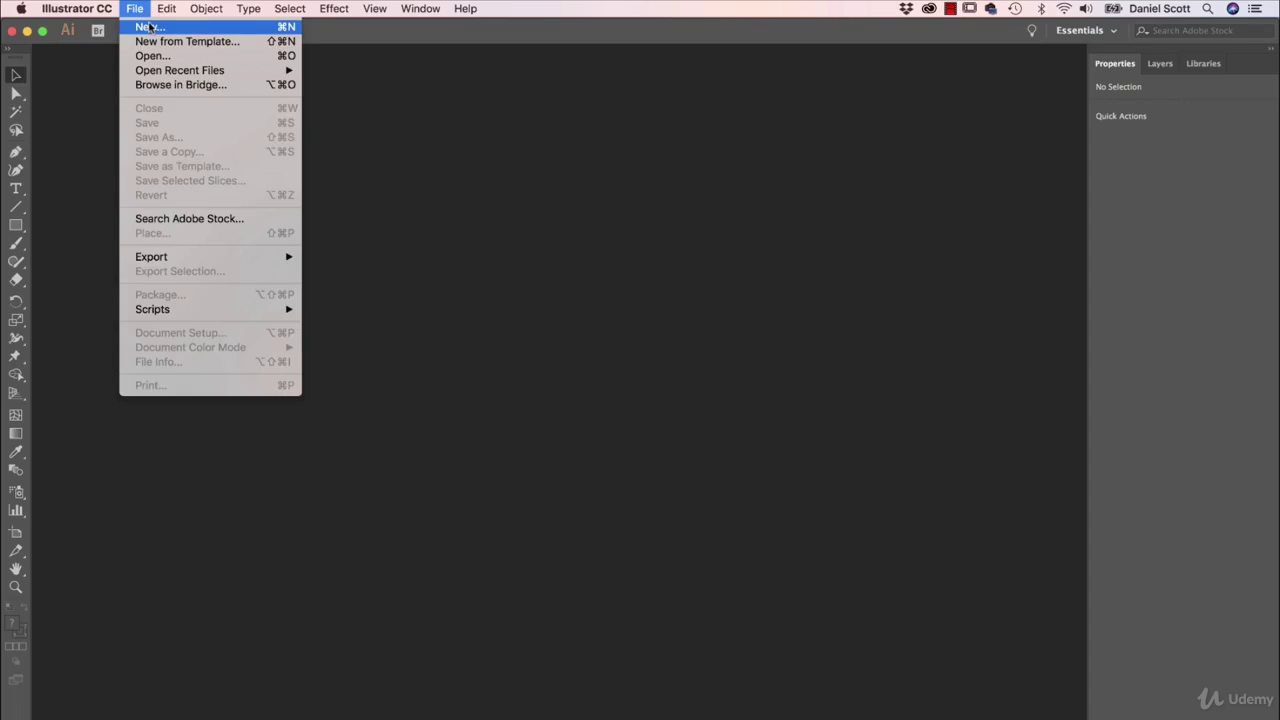
Step: Create a landscape 792 x 612 pt Letter document and save it as Curature Tool.ai in the Illustrator Class Files folder
click(150, 28)
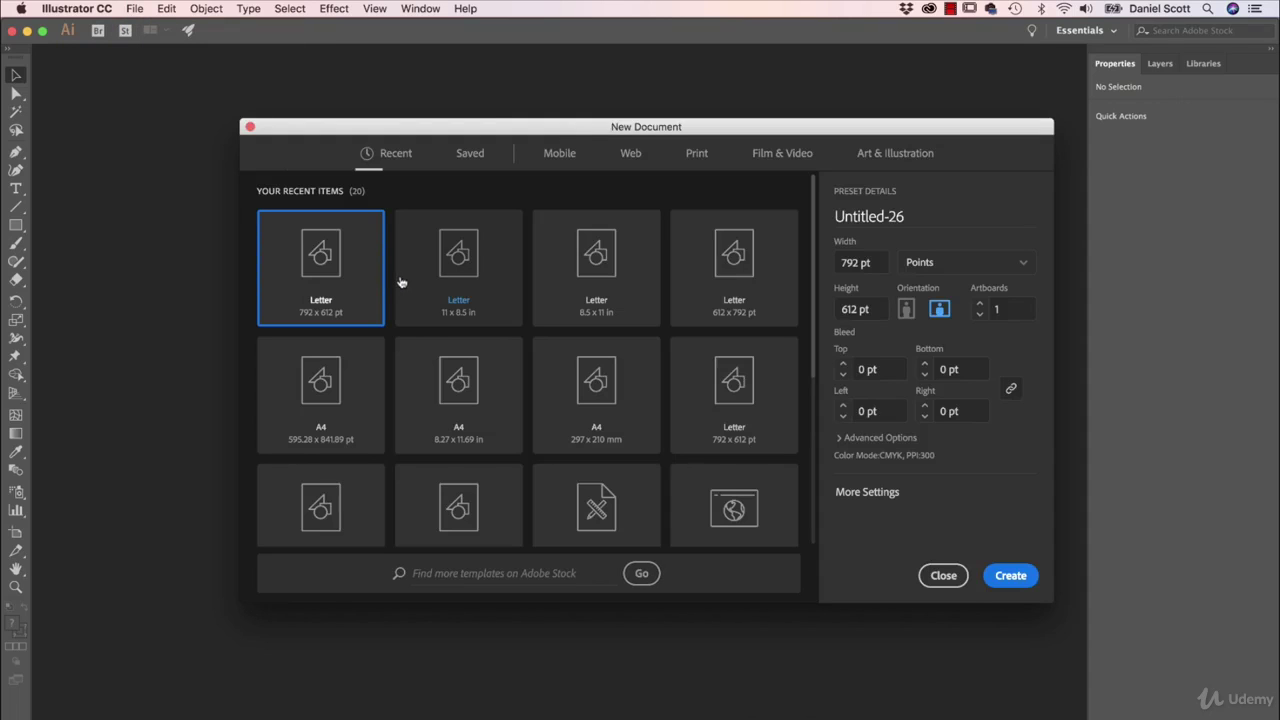
click(1019, 577)
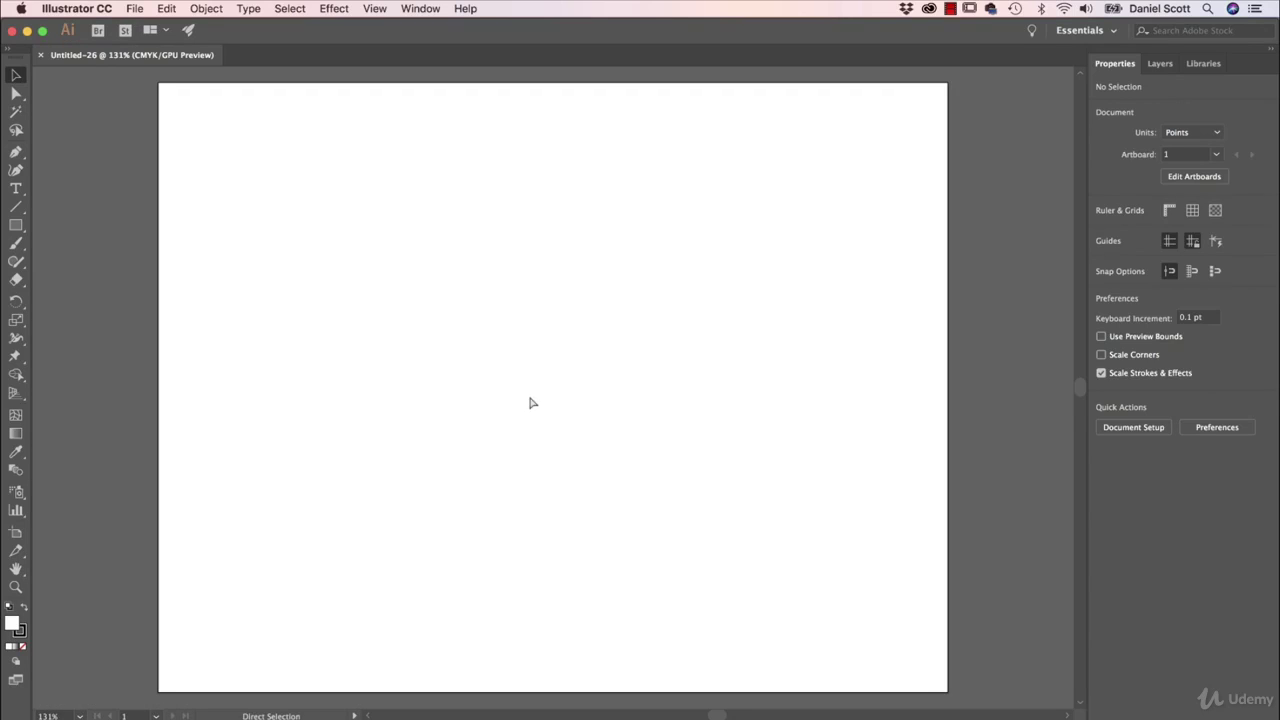
key(super+s)
click(432, 181)
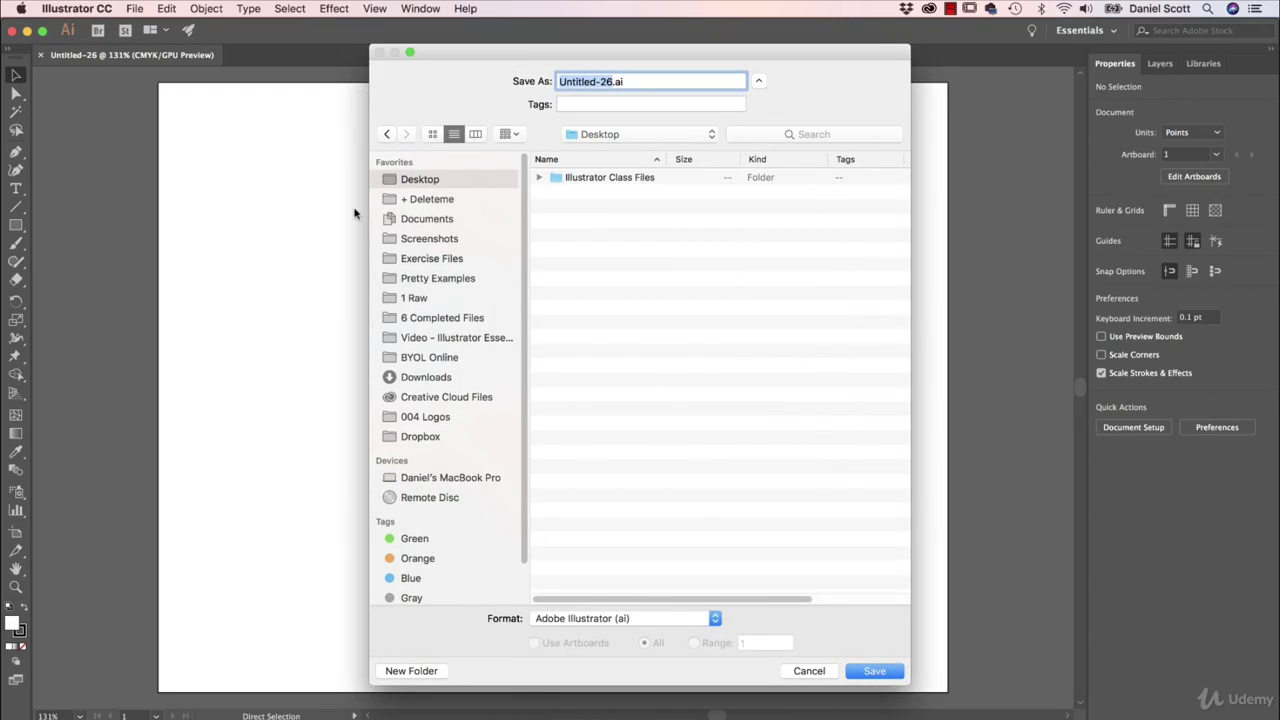
double_click(603, 178)
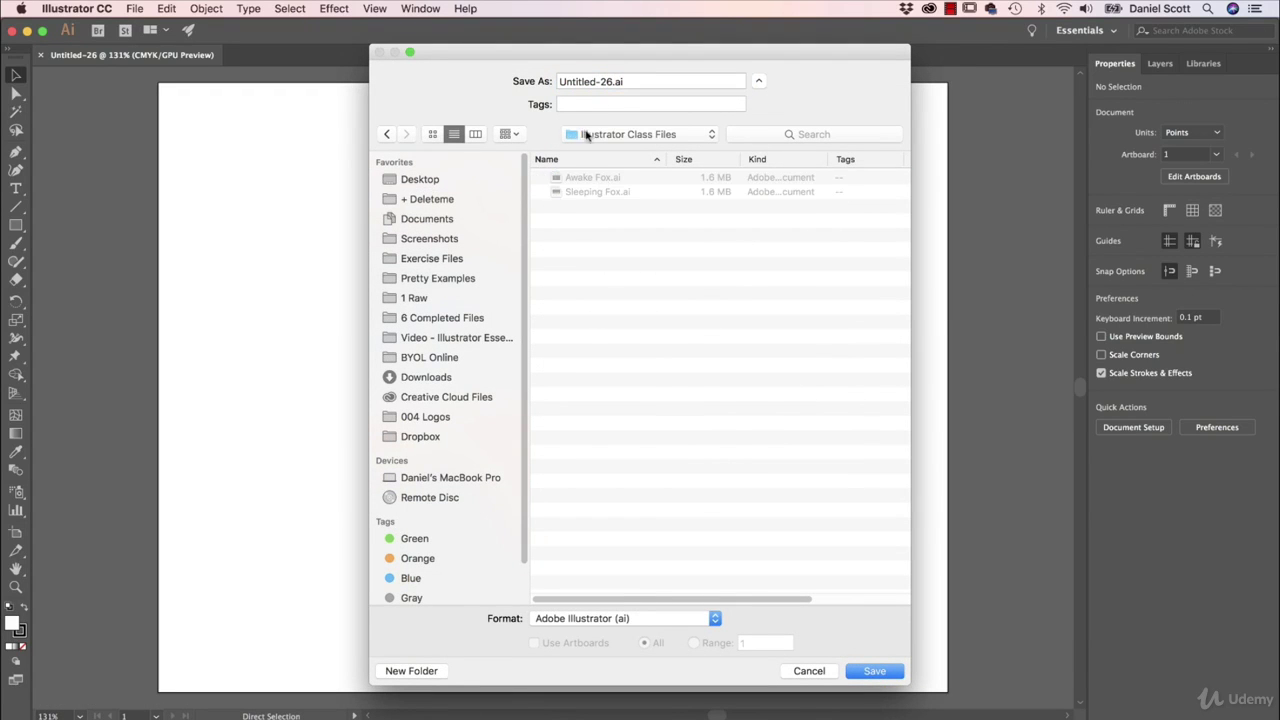
triple_click(604, 82)
text(C)
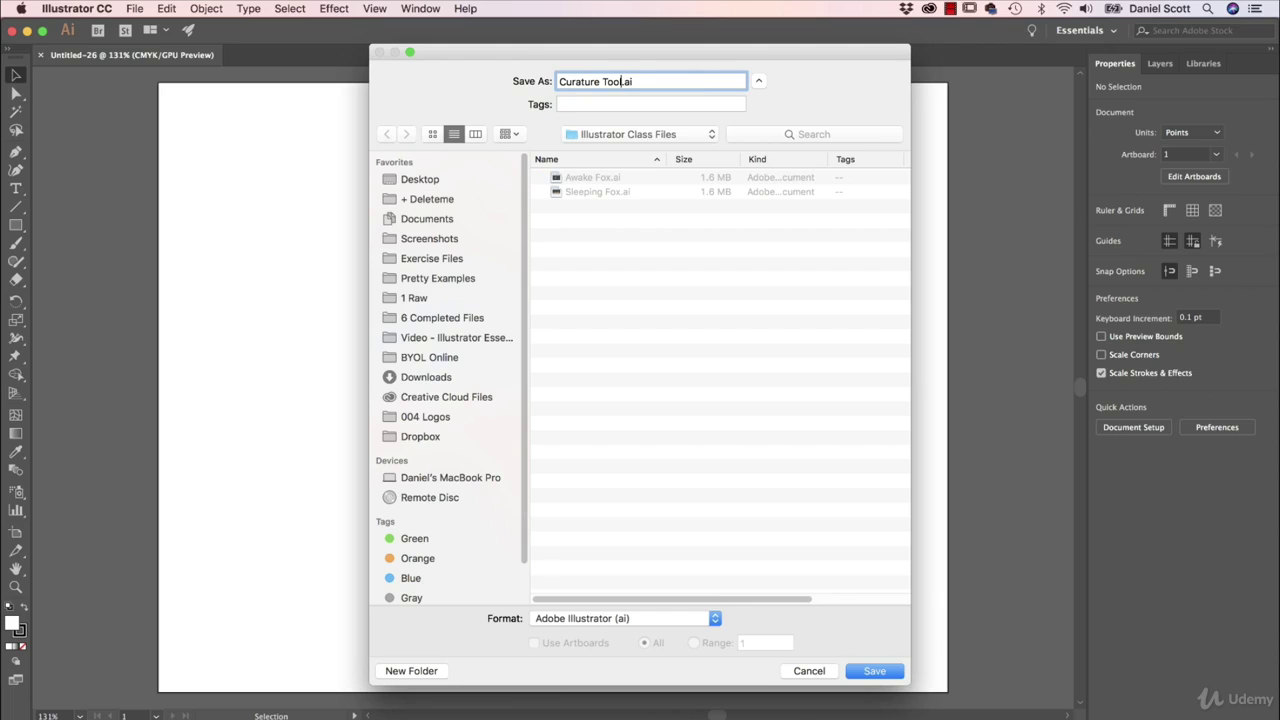
text(urature Tool)
key(Return)
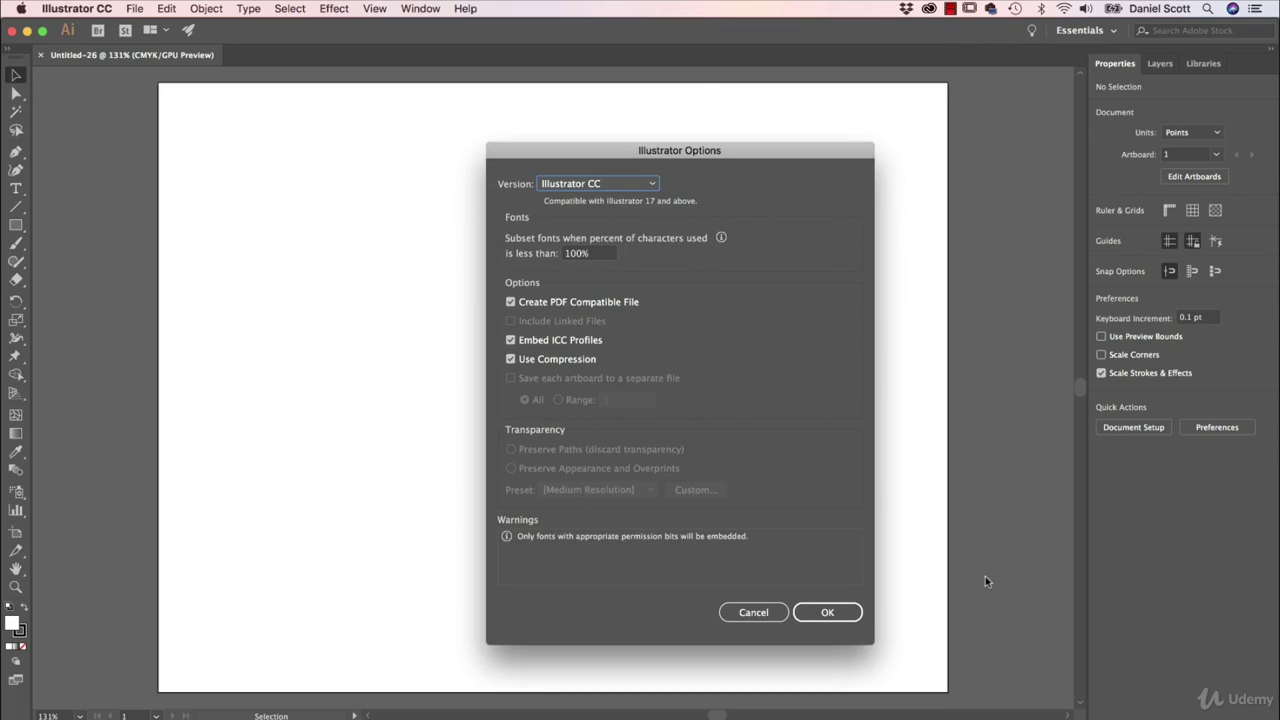
click(845, 610)
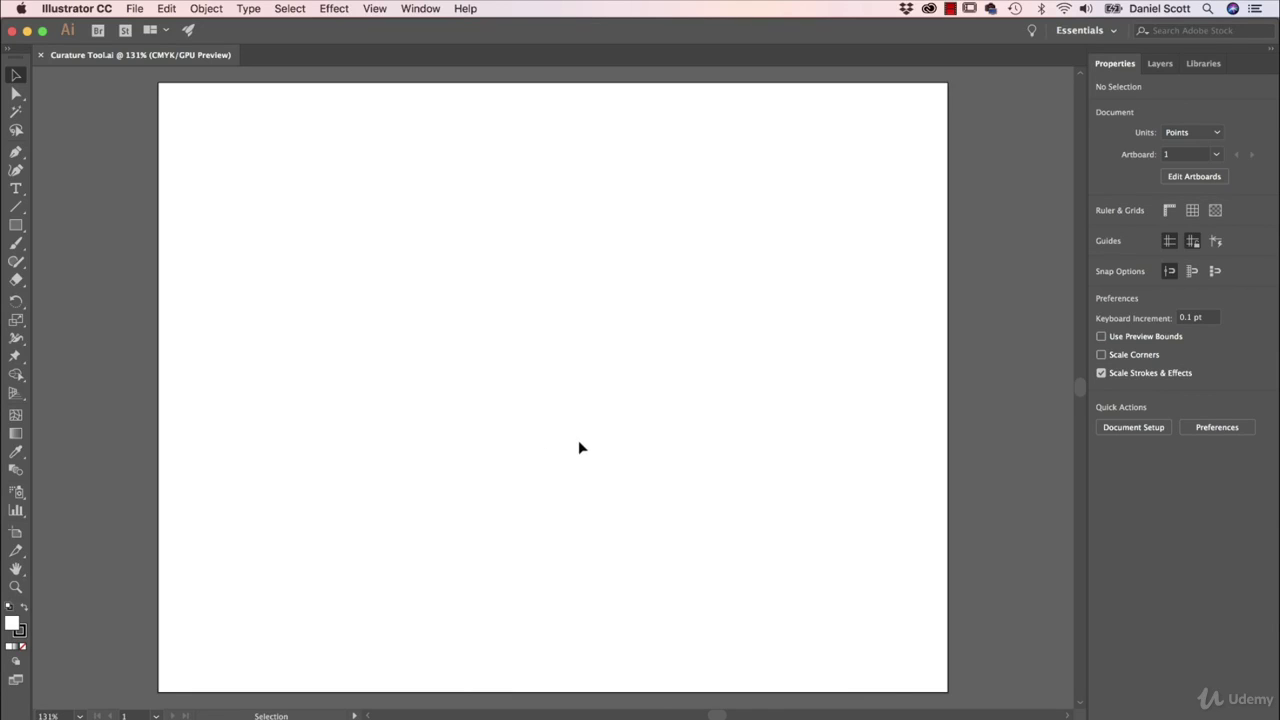
Step: Place Redraw Image from the Exercise Files folder on the artboard as a linked template and check the resulting layers
click(134, 9)
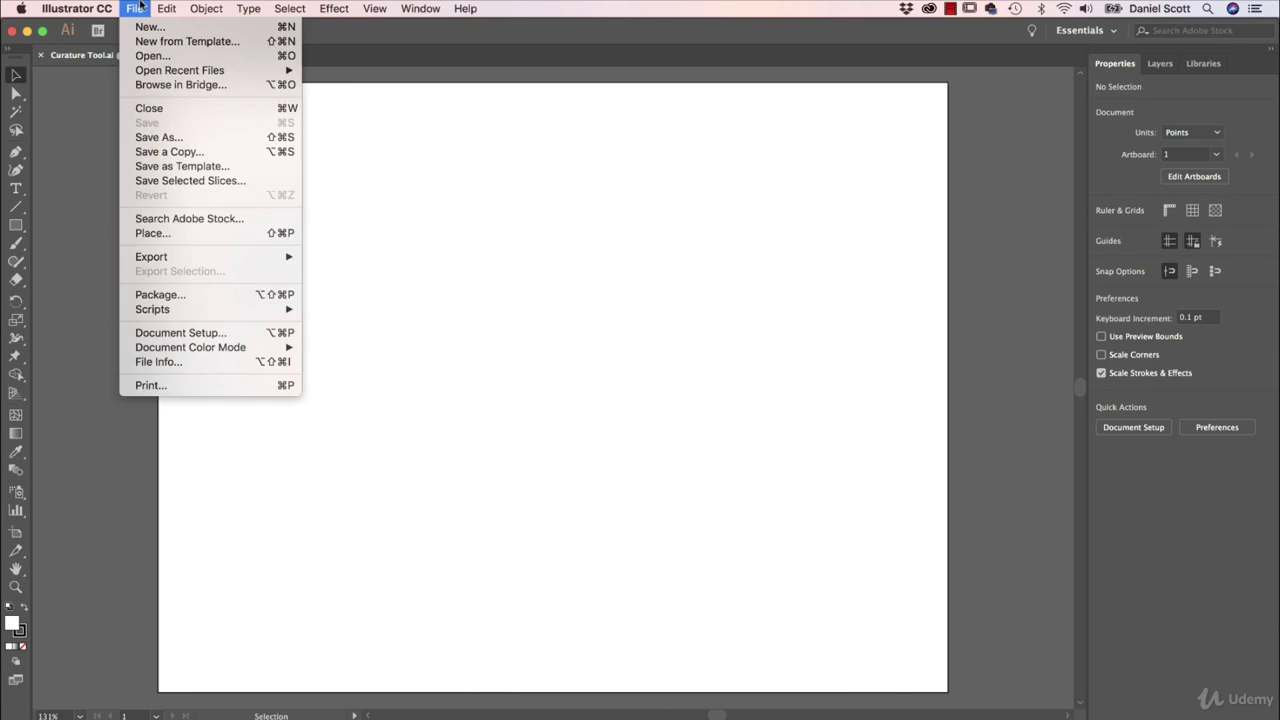
click(185, 233)
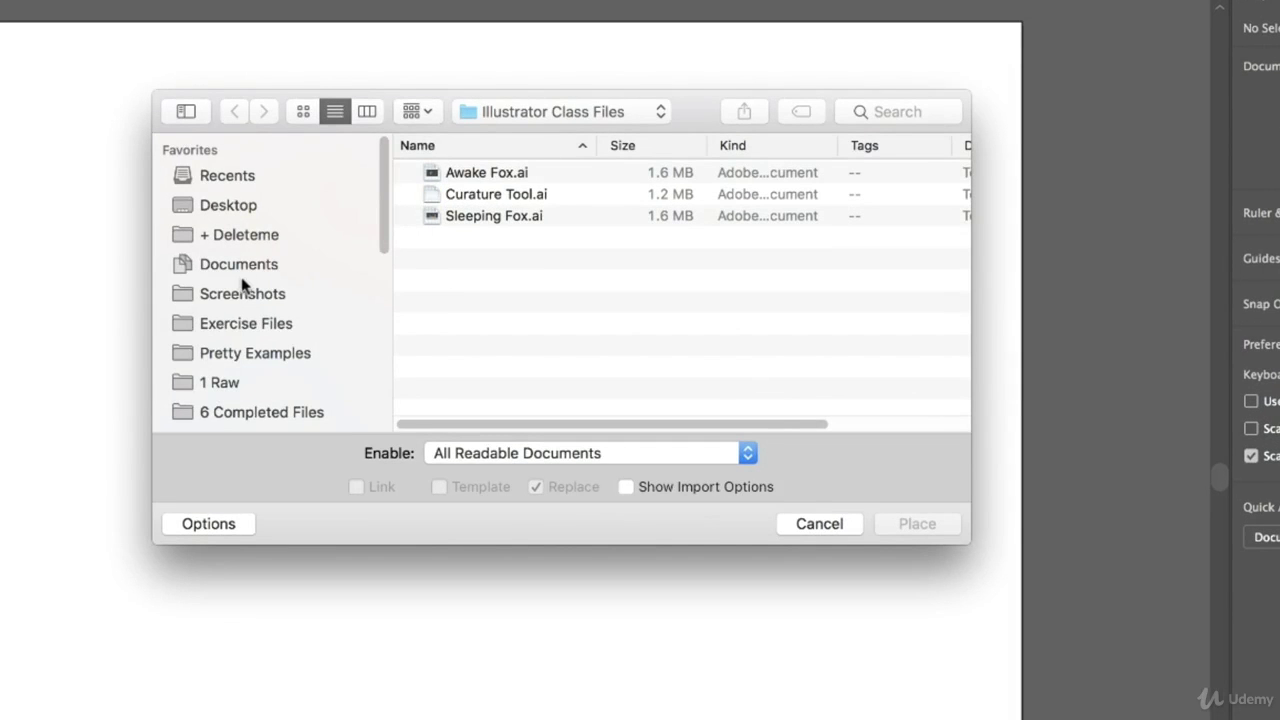
click(255, 324)
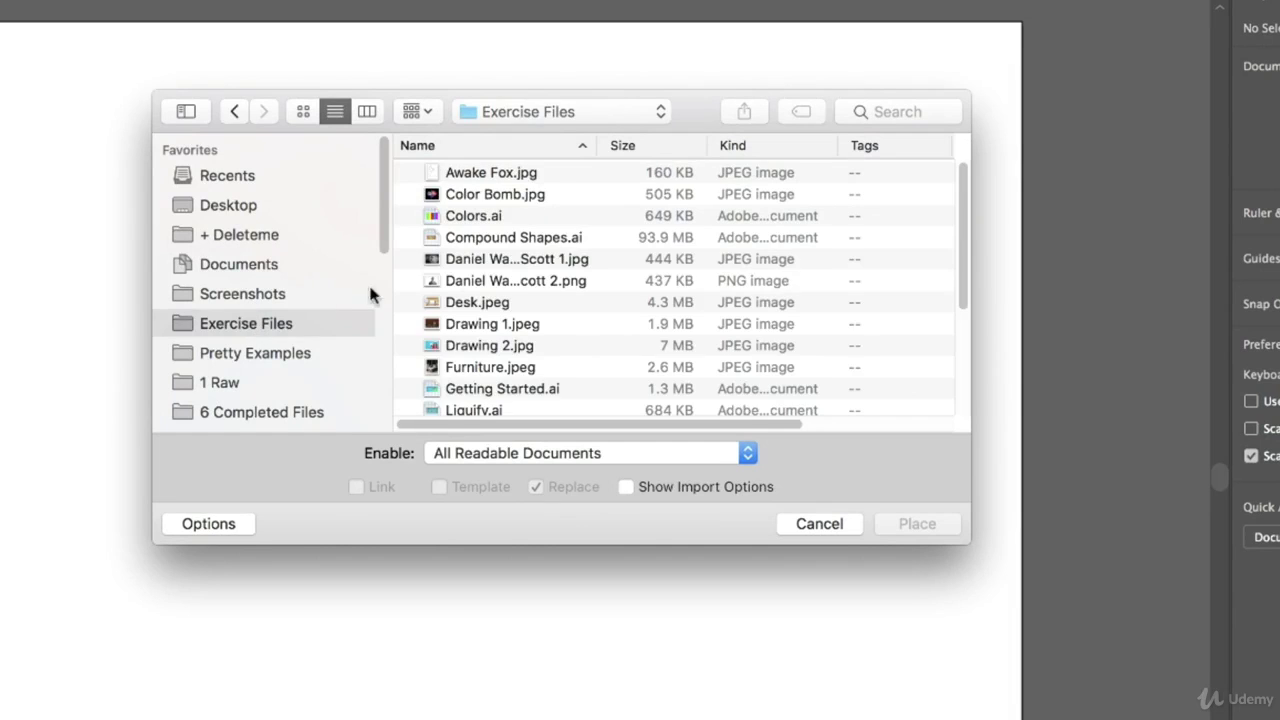
scroll(487, 237, down, 5)
click(488, 256)
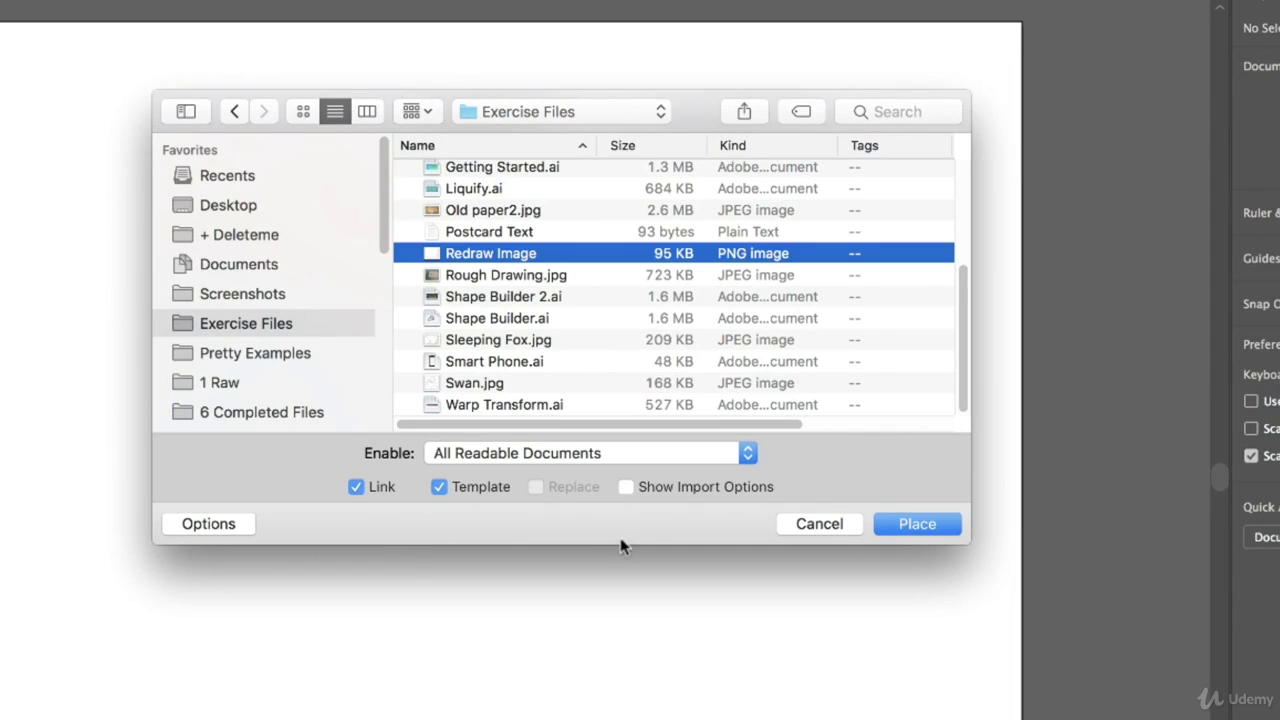
click(917, 526)
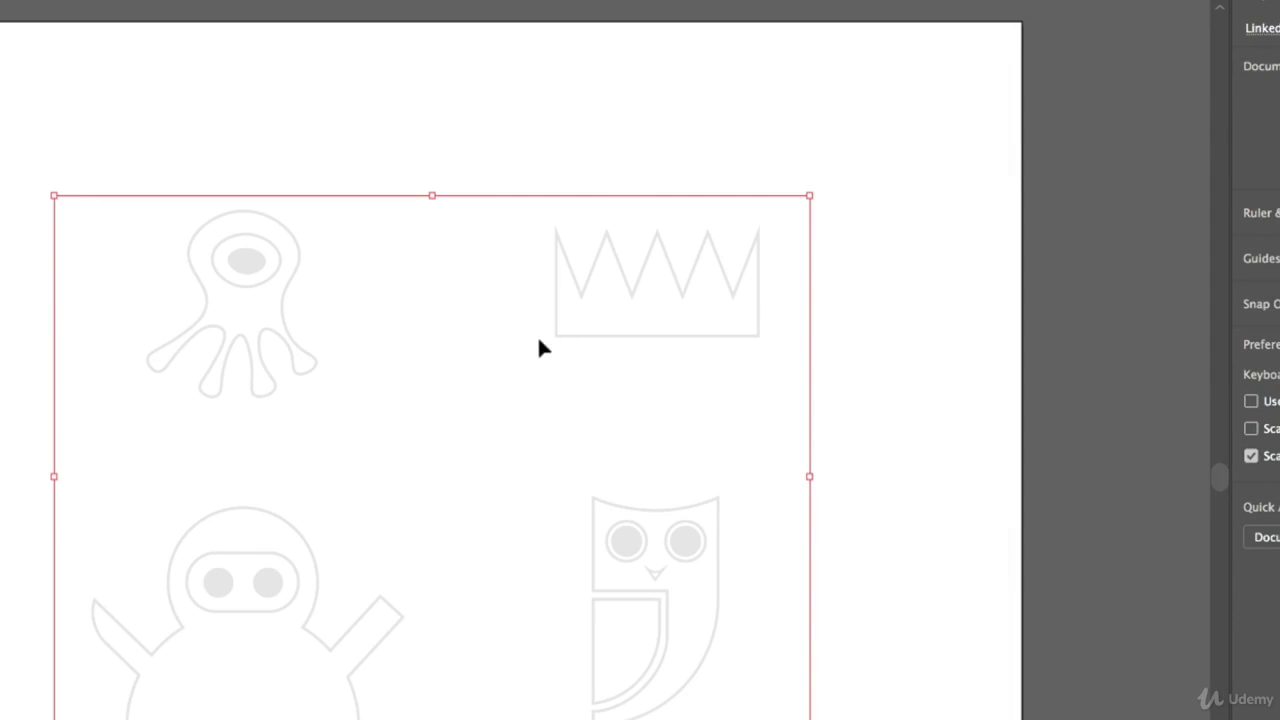
click(930, 303)
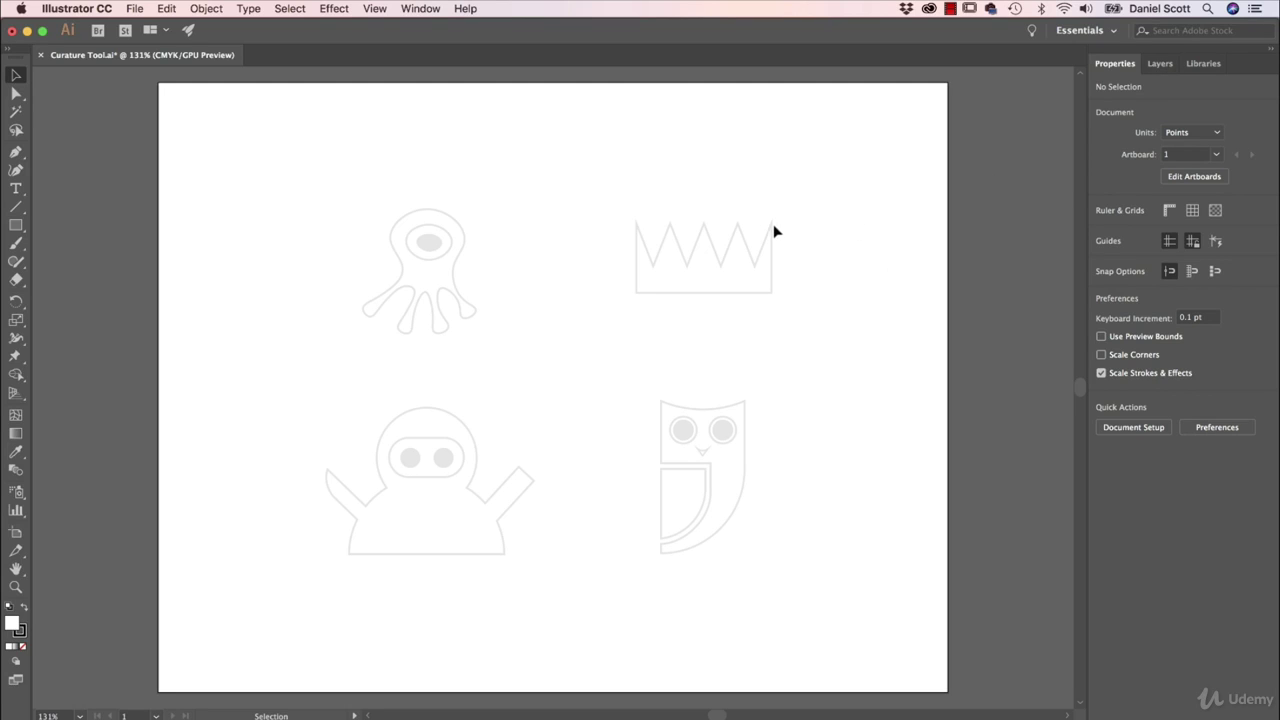
click(1160, 63)
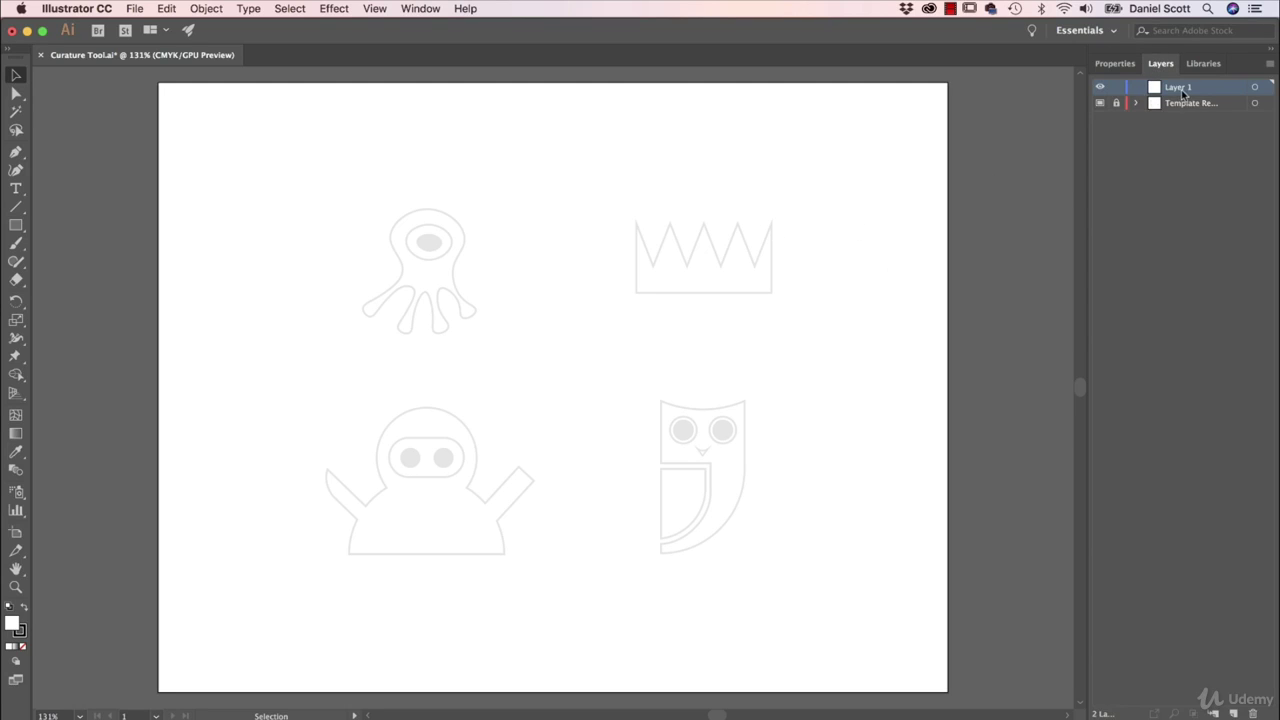
click(1115, 63)
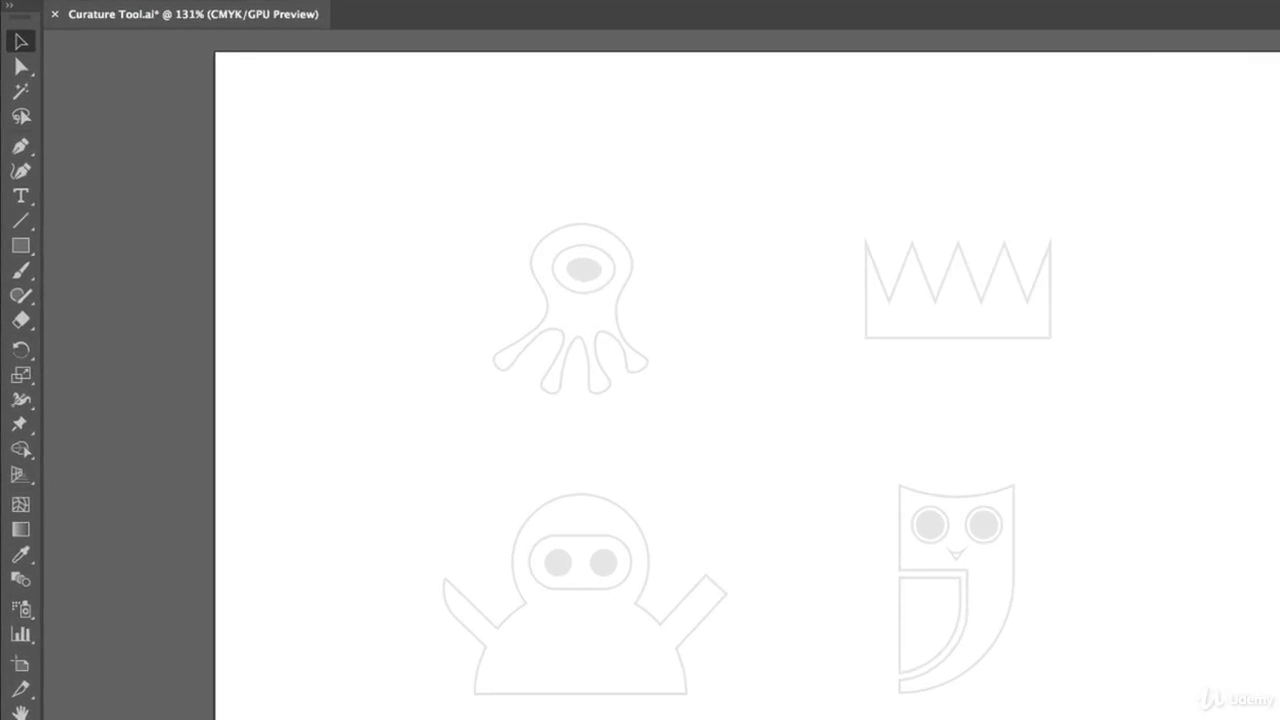
Step: Trace the one-eyed creature's pupil with the Curvature tool as a closed four-point oval, about 25 by 17.5 pt
click(23, 174)
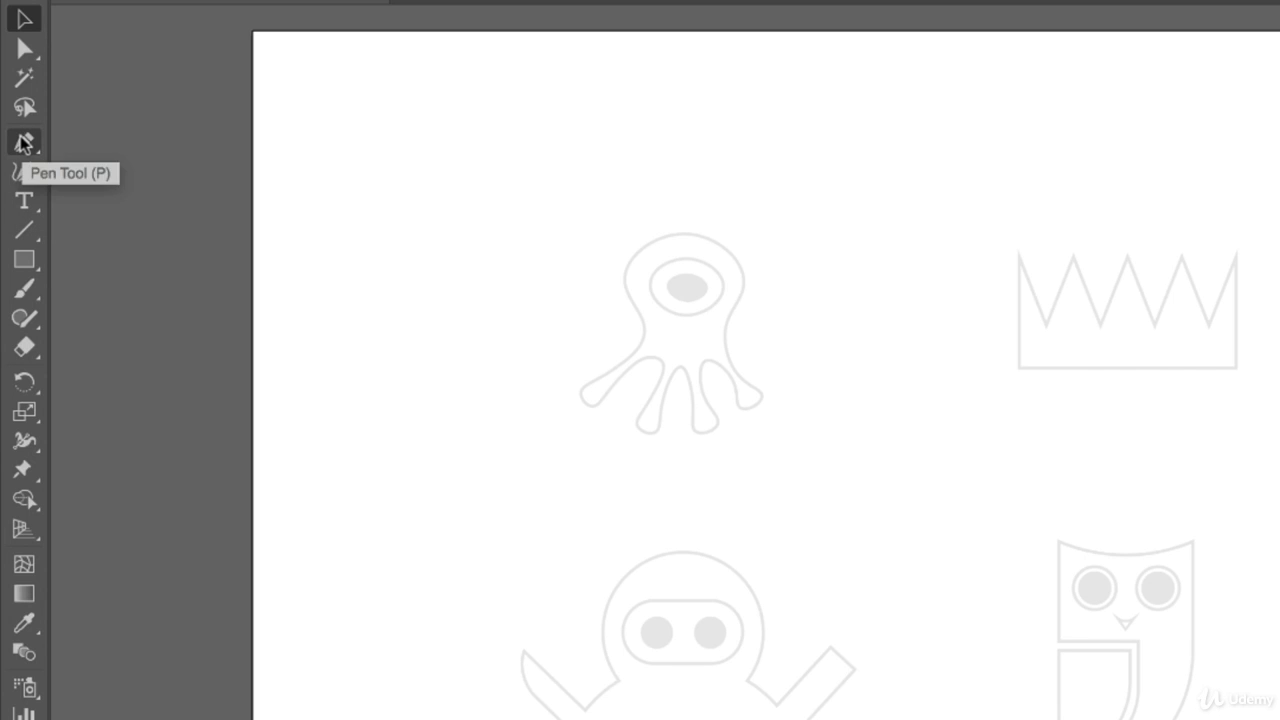
click(24, 168)
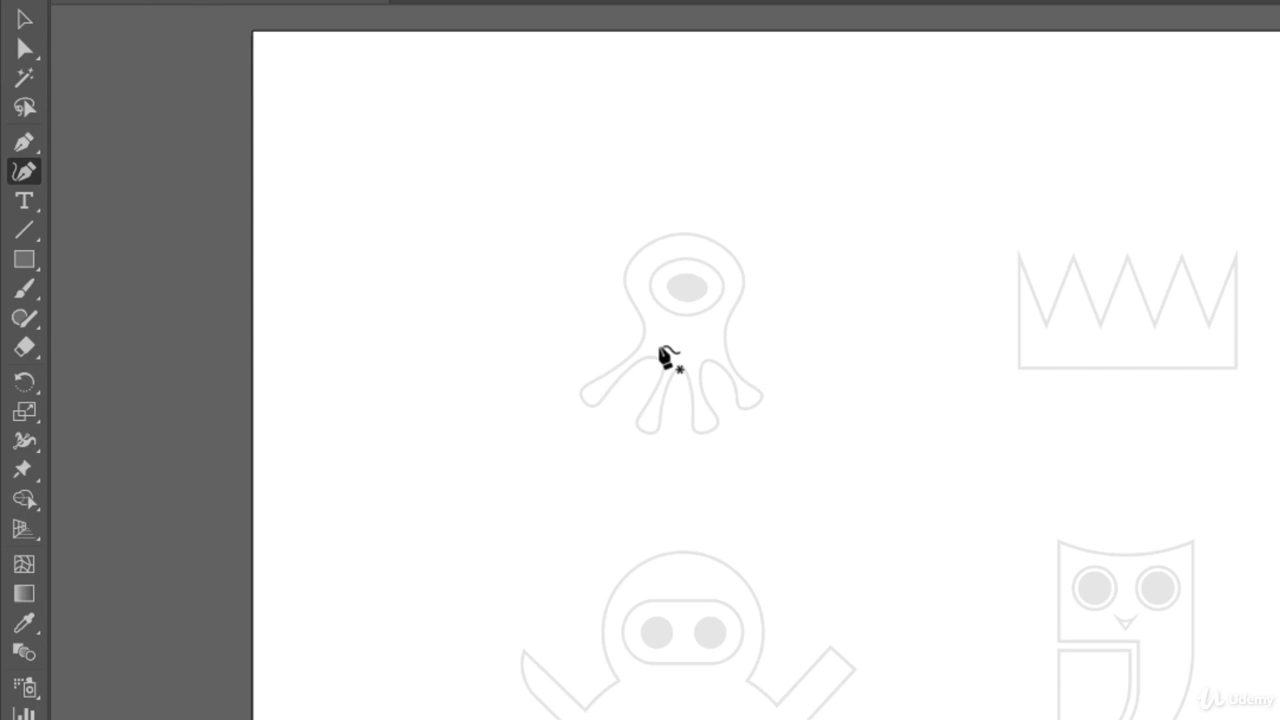
key(ctrl+plus)
key(ctrl+plus)
key(ctrl+plus)
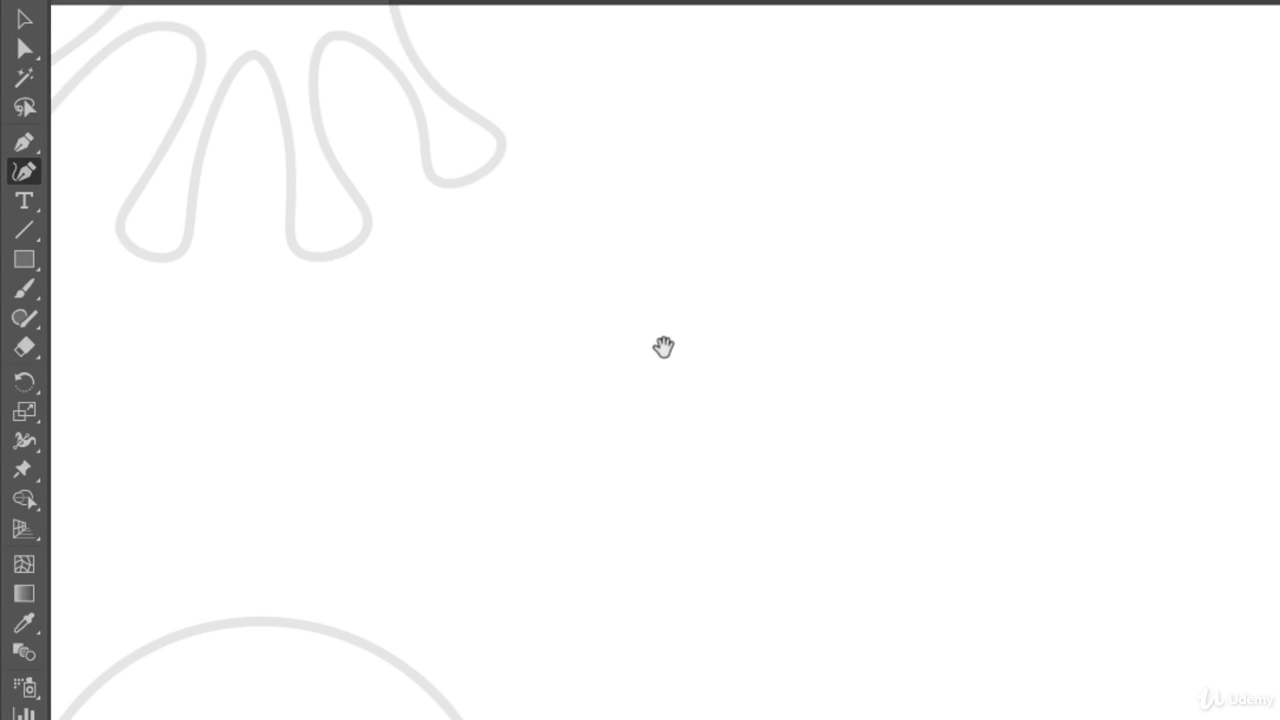
drag(503, 210, 1038, 662)
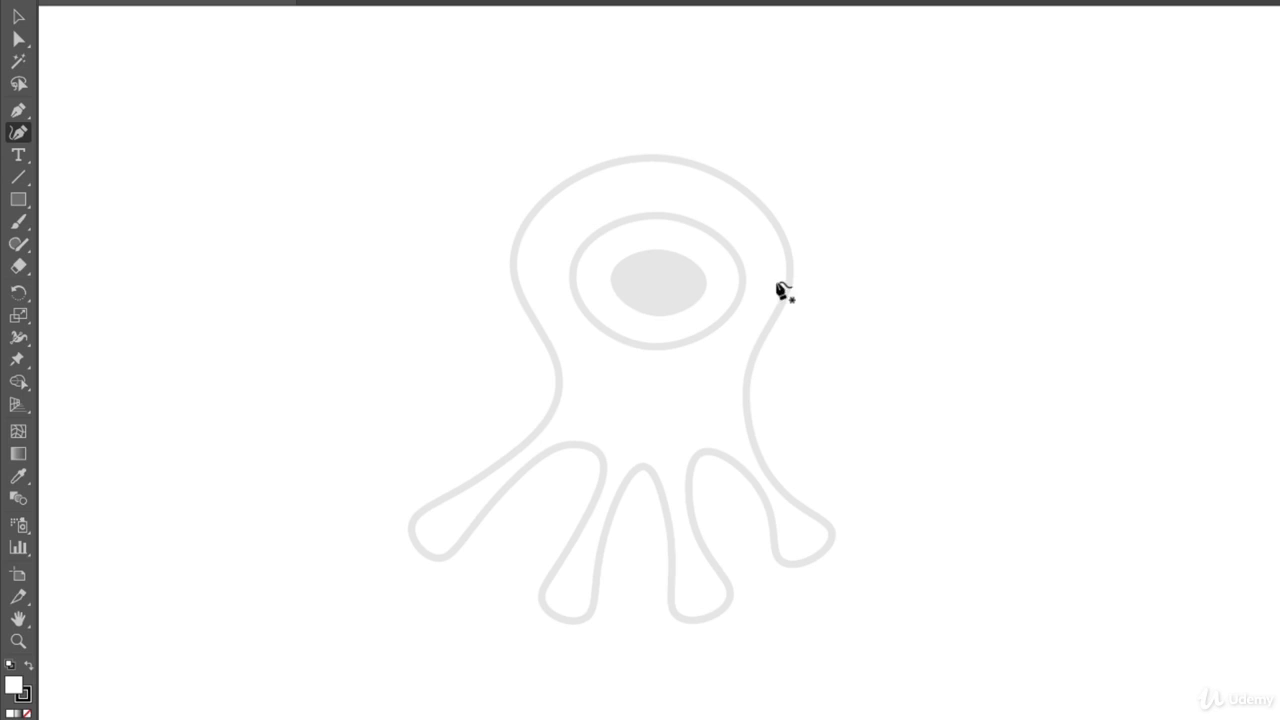
click(657, 250)
click(704, 283)
click(656, 316)
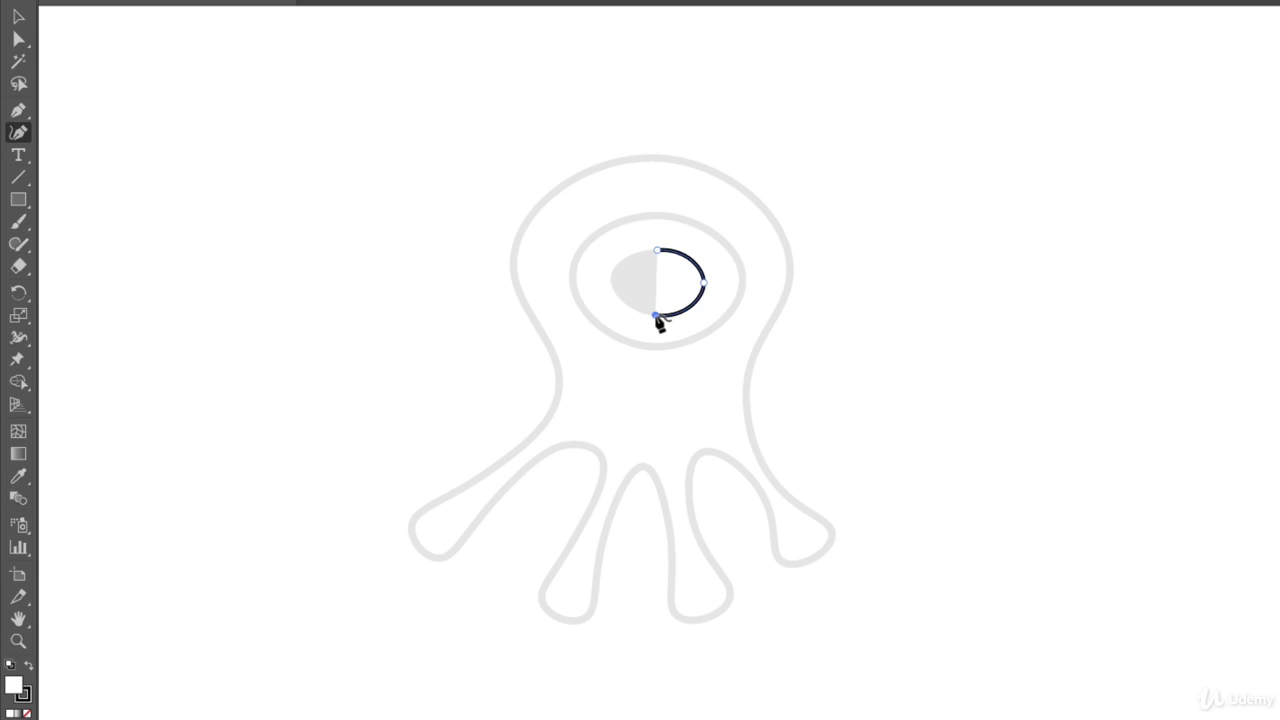
click(611, 281)
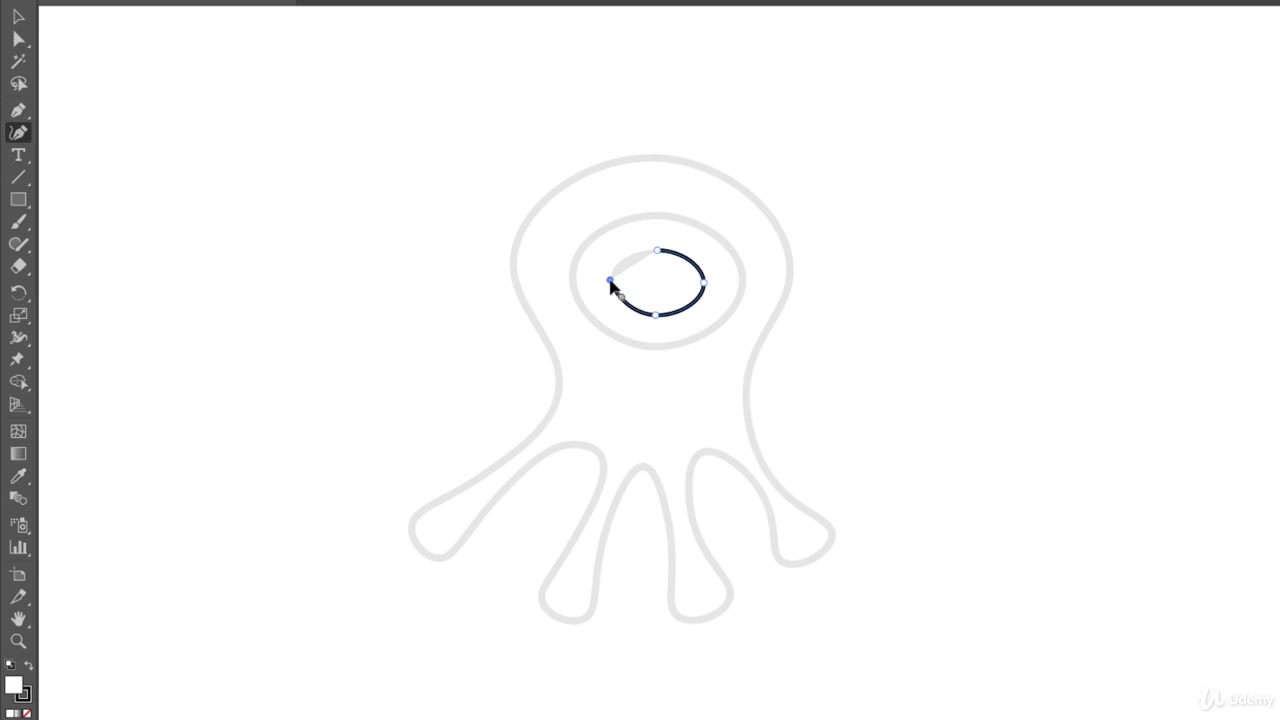
click(656, 251)
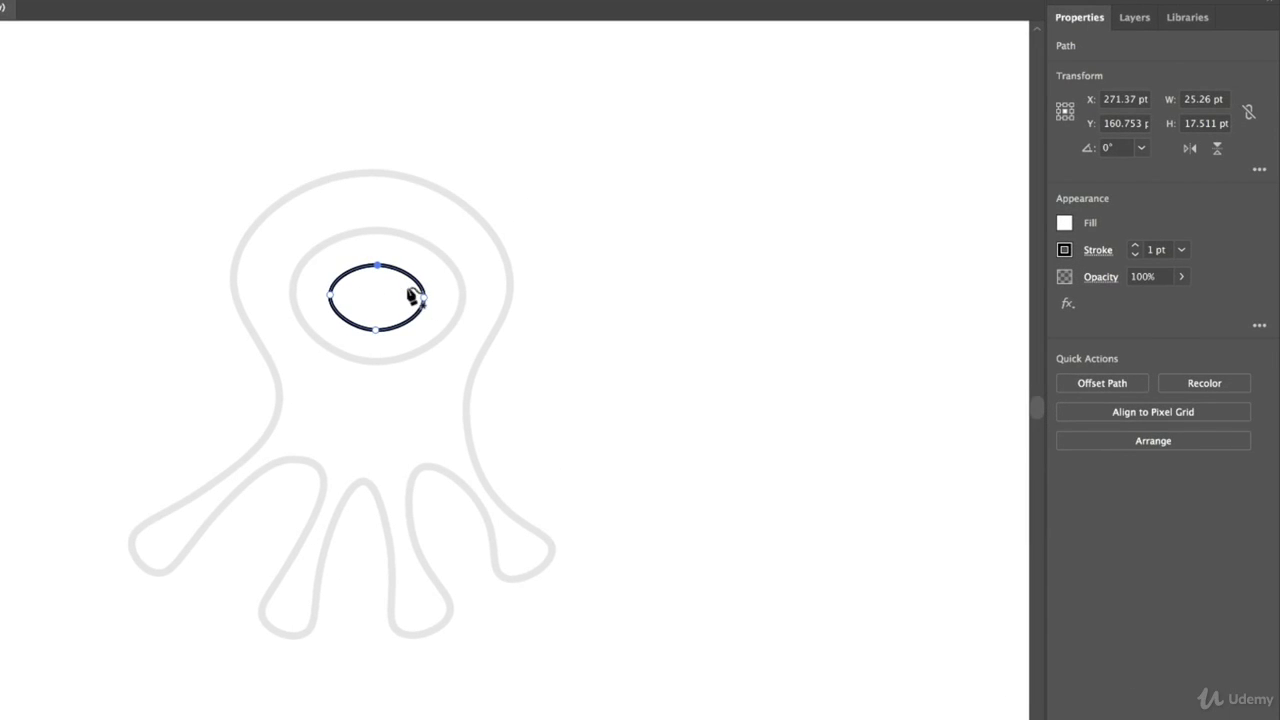
Step: Set the pupil path's fill to none
click(1066, 226)
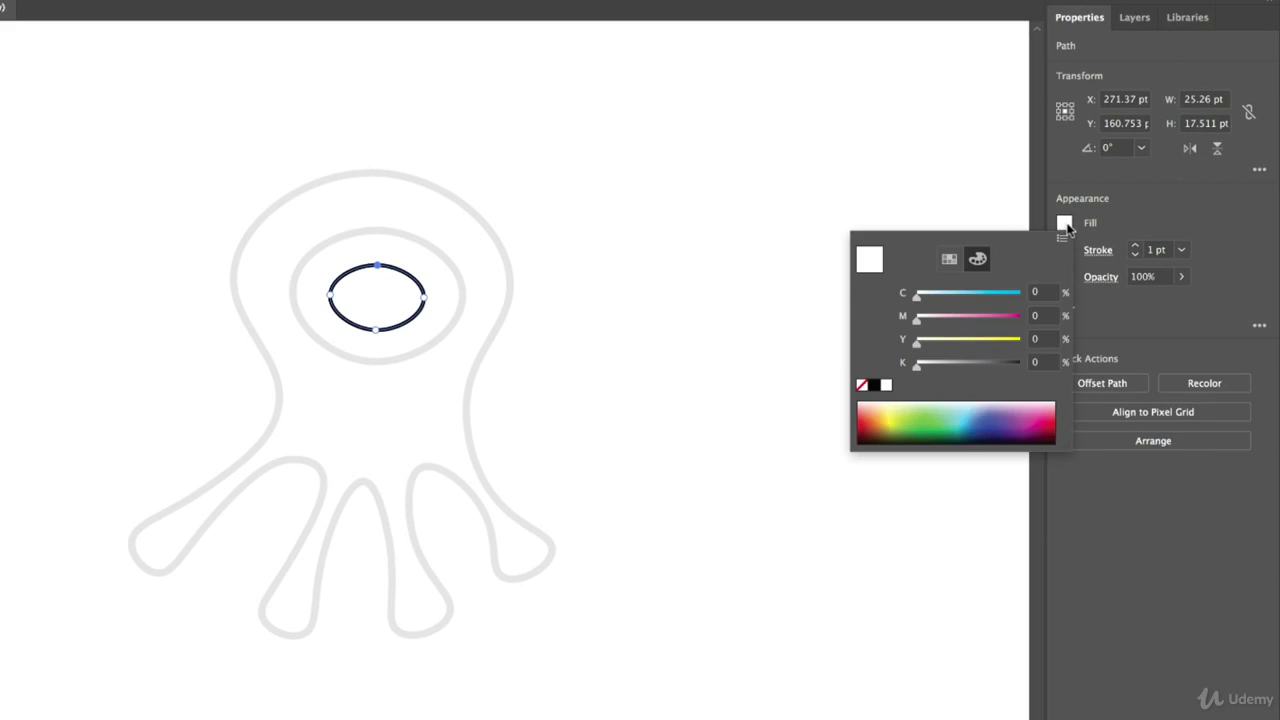
click(863, 384)
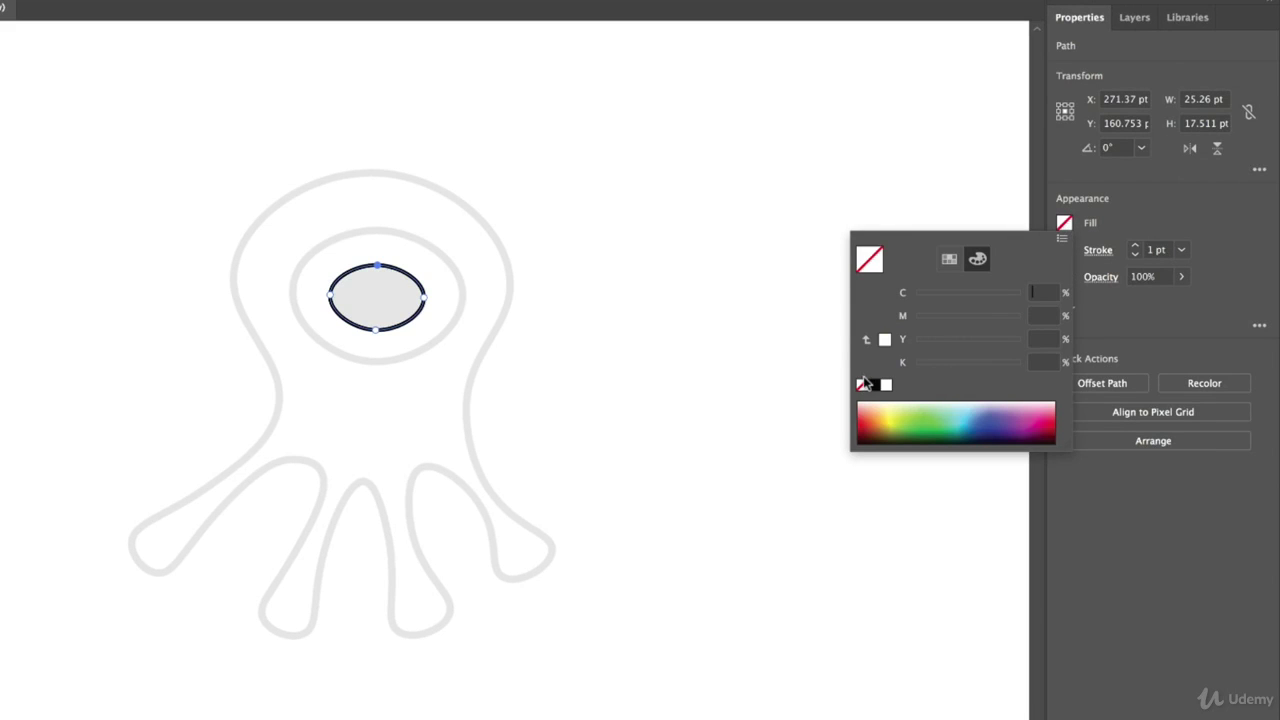
click(1188, 193)
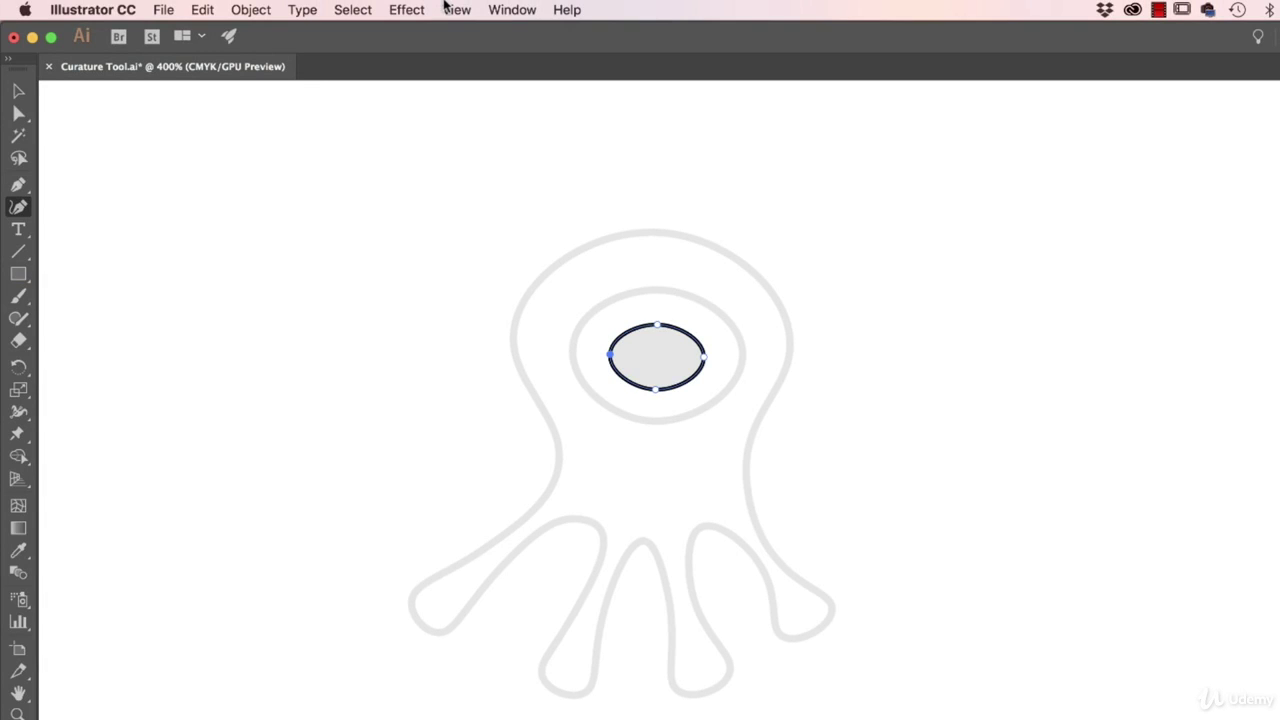
Step: Turn Smart Guides on and back off
click(456, 9)
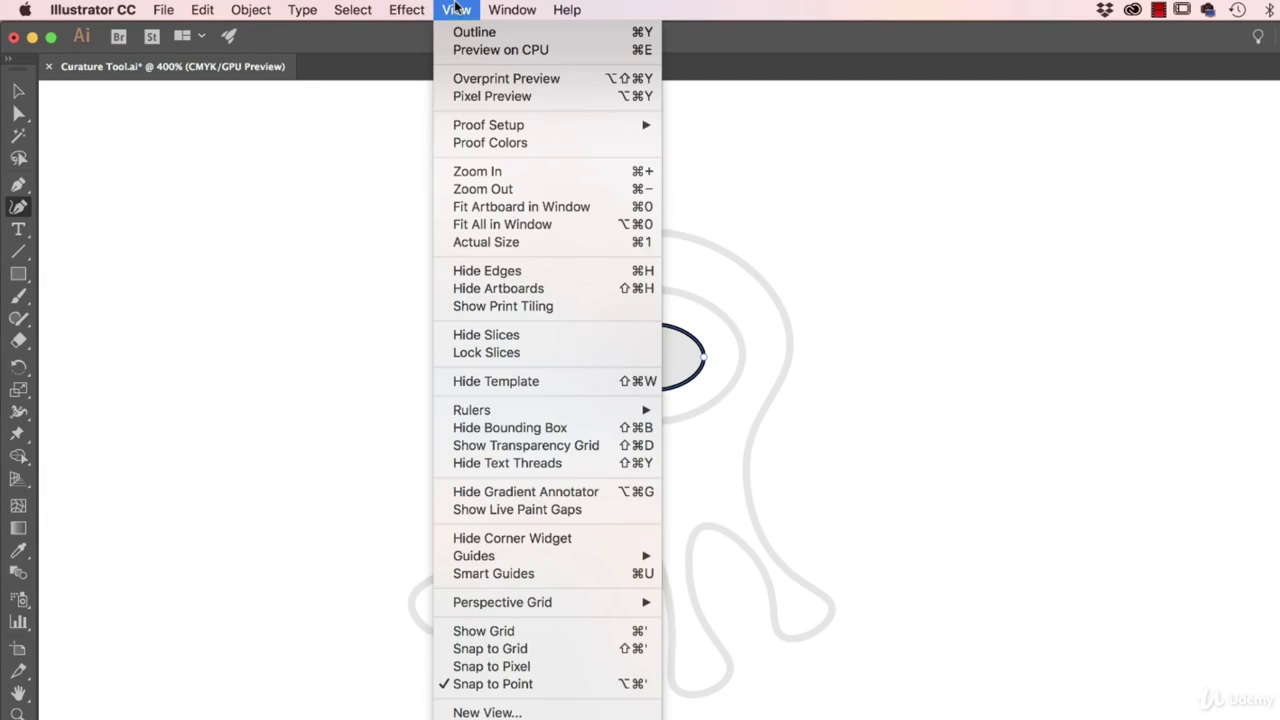
click(484, 573)
click(456, 9)
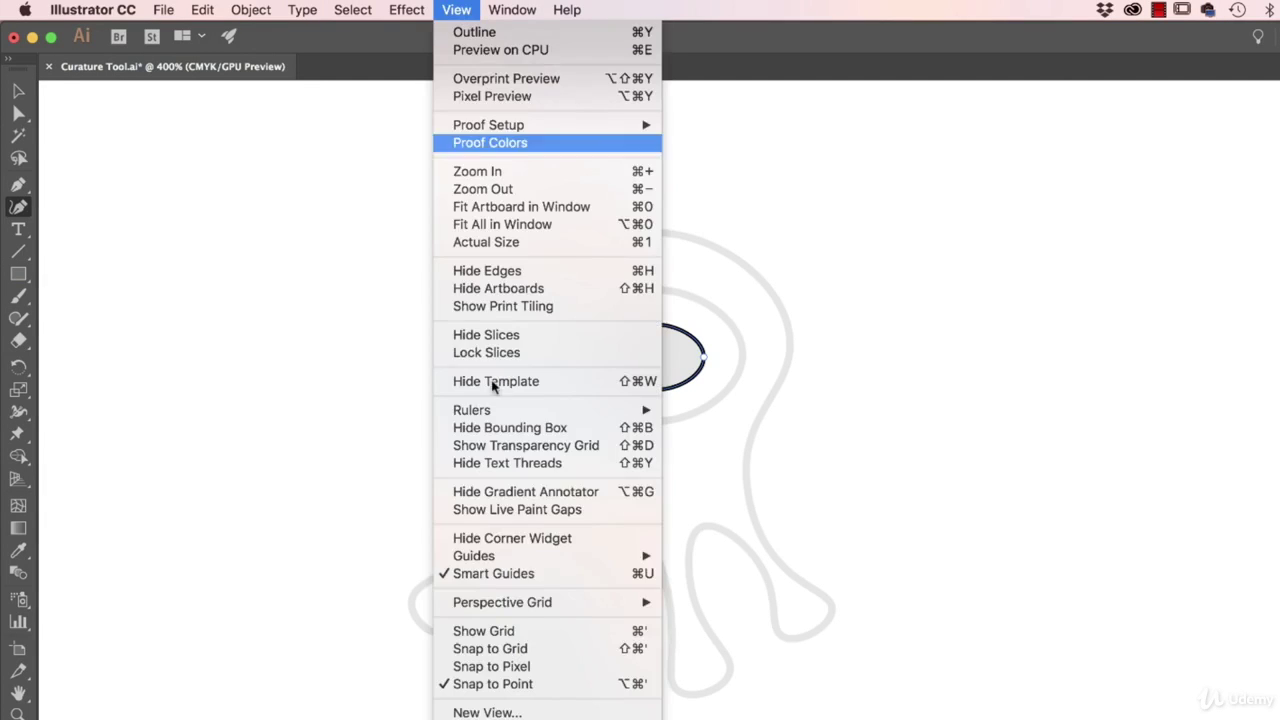
click(490, 573)
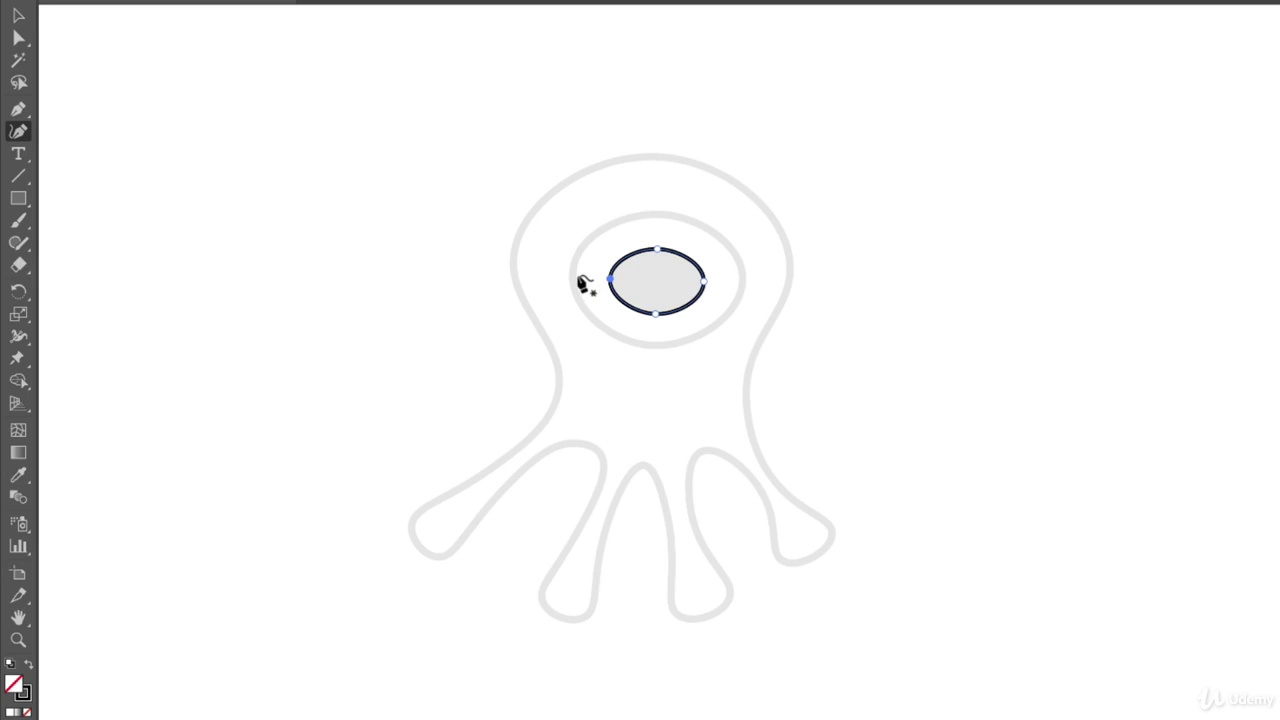
Step: Try tracing the creature's outer eye outline from only a top and a bottom curvature point, and undo both points
click(655, 214)
click(652, 344)
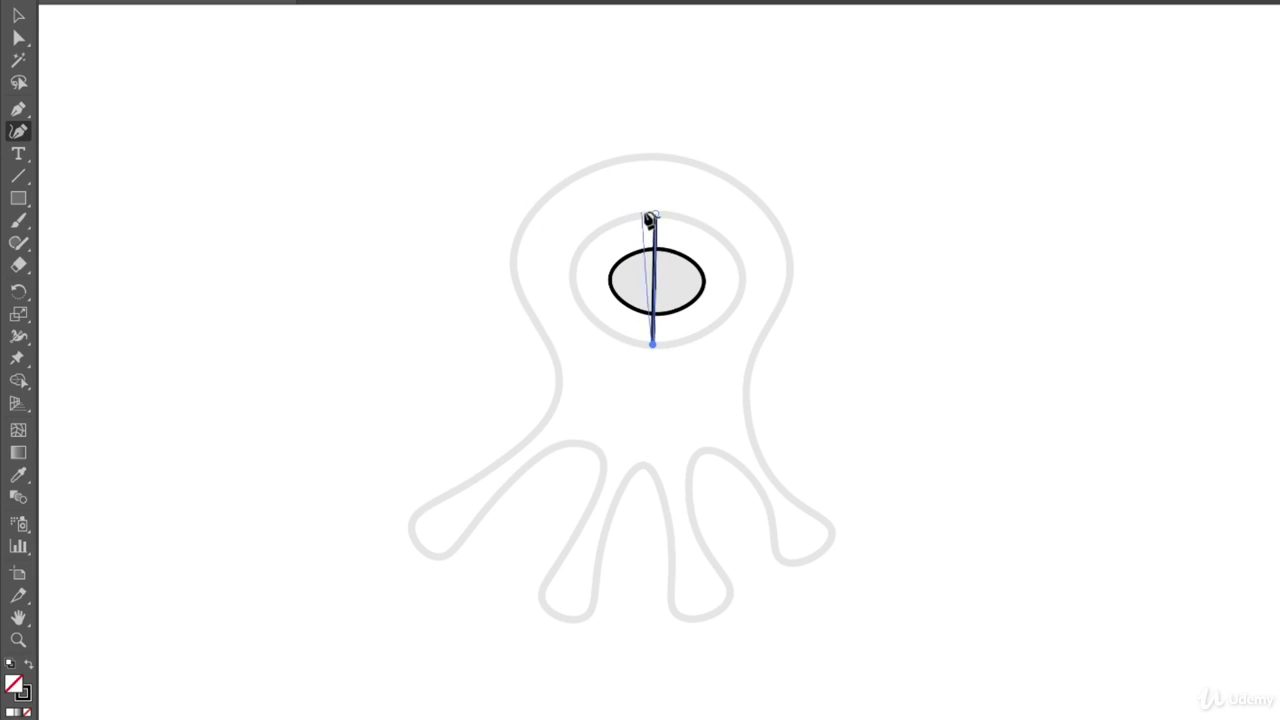
key(ctrl+z)
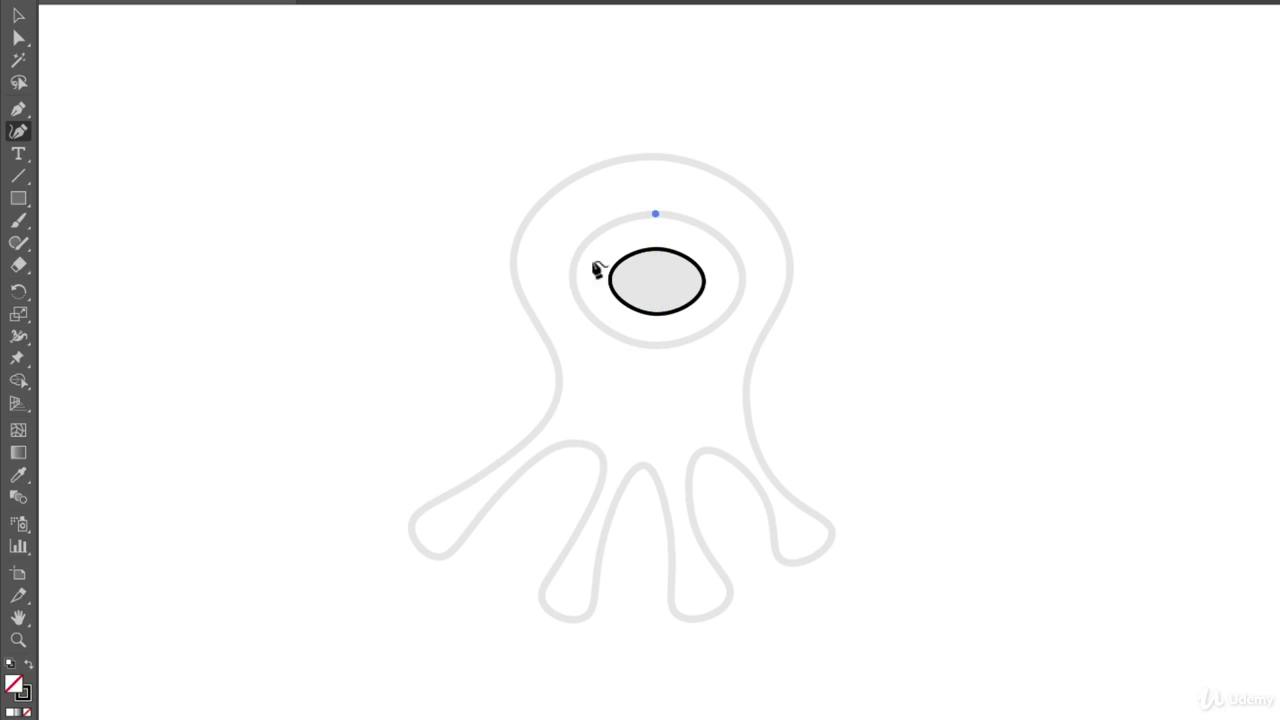
key(ctrl+z)
Step: Try tracing the outer eye outline with three curvature points at the top, lower right and lower left, and undo the path
click(654, 212)
click(722, 316)
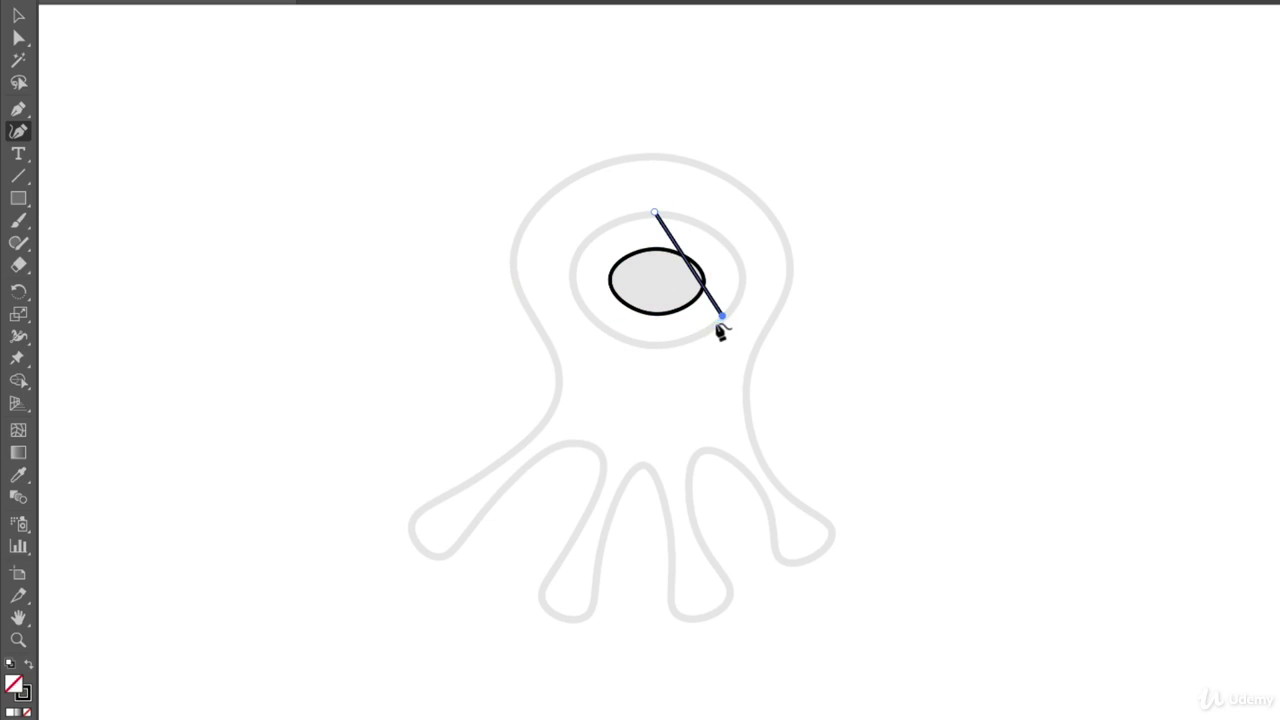
click(587, 322)
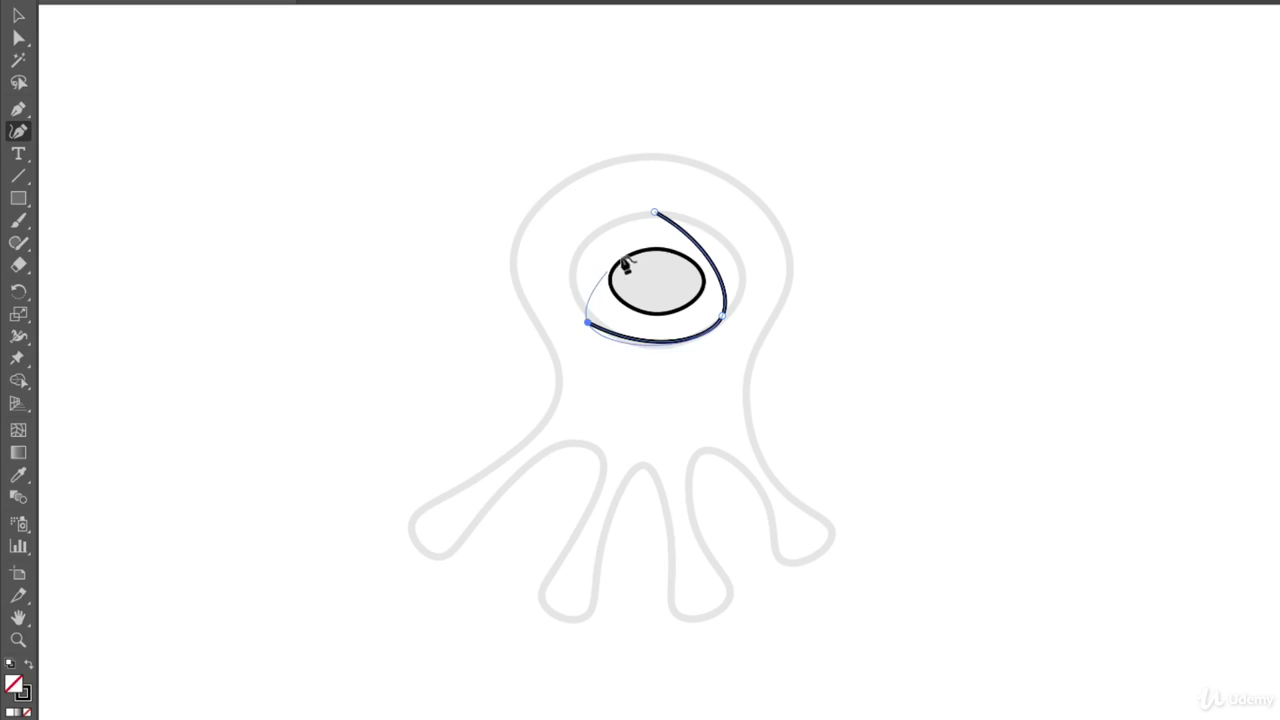
click(654, 212)
key(ctrl+z)
key(ctrl+z)
key(ctrl+z)
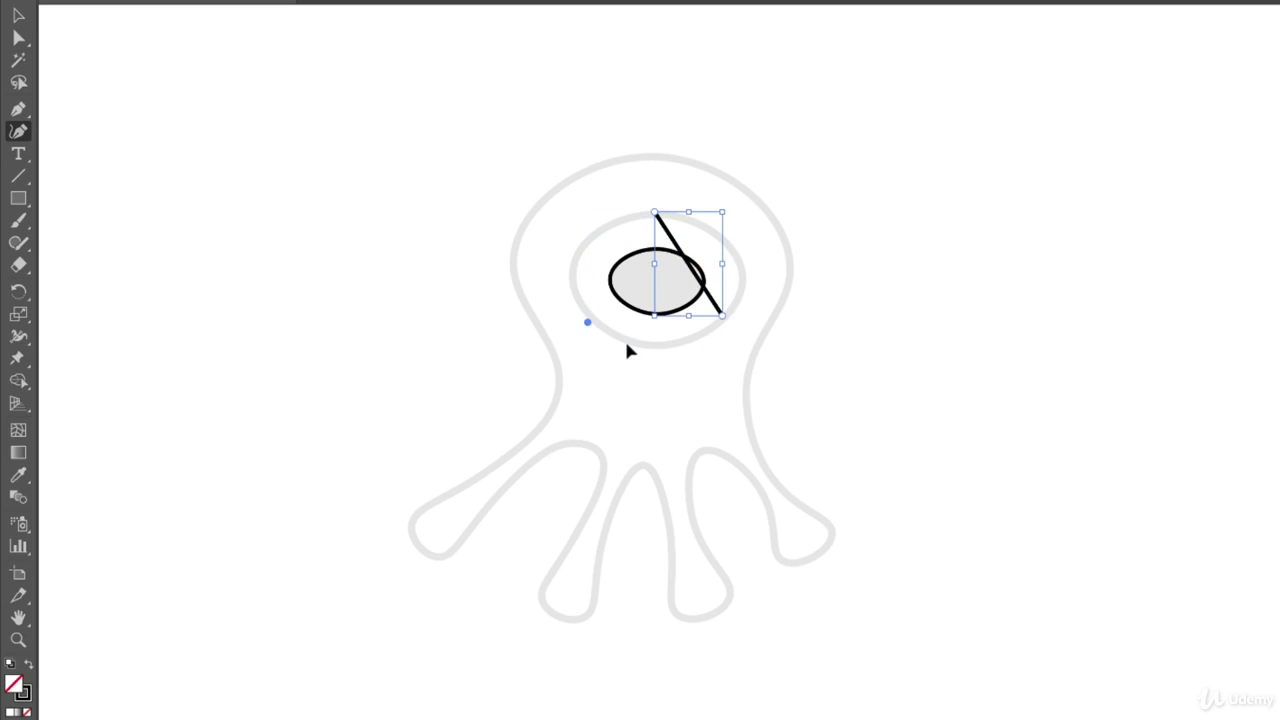
key(ctrl+z)
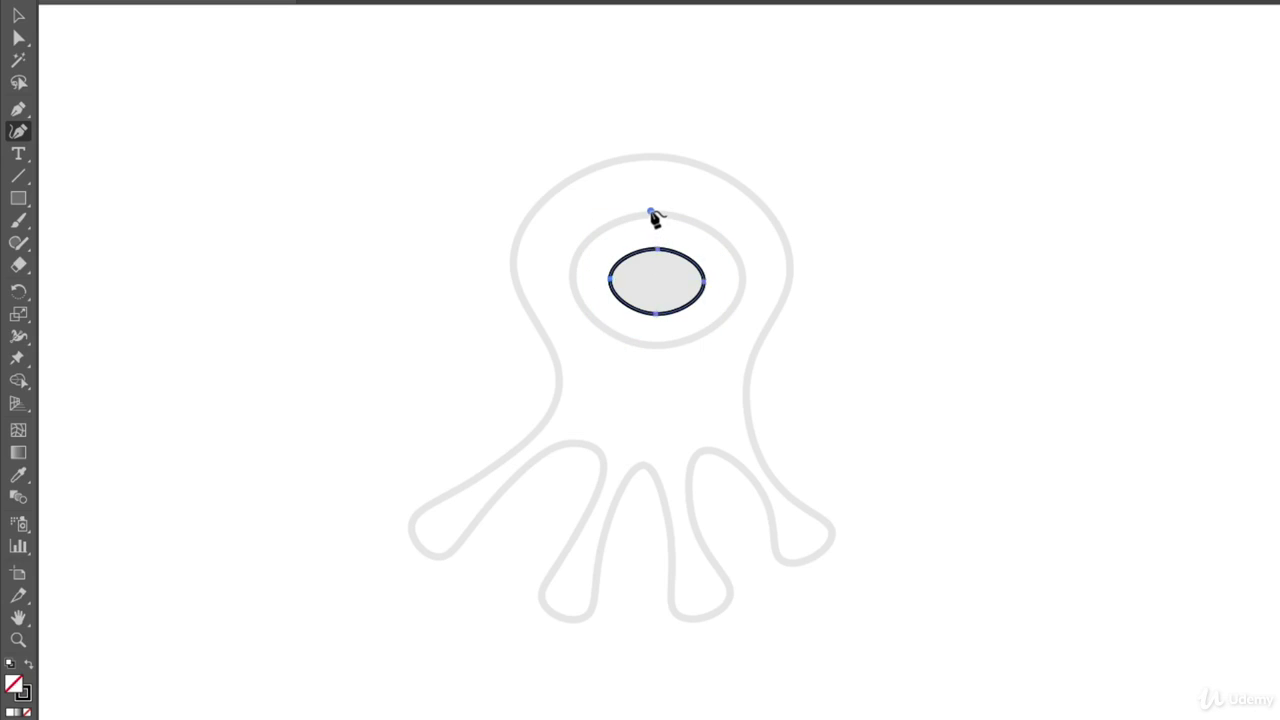
Step: Trace the outer eye outline as a closed path with four curvature points at its top, right, bottom and left extremes
click(652, 211)
click(741, 274)
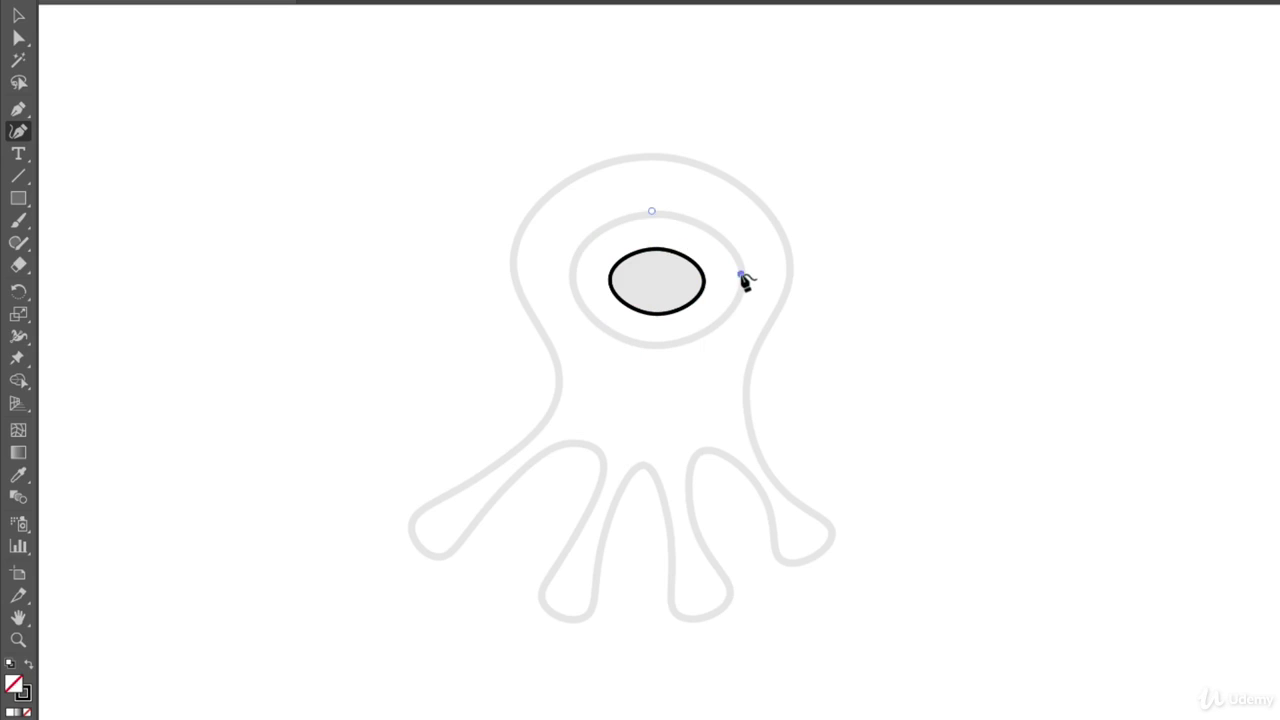
click(653, 347)
click(572, 277)
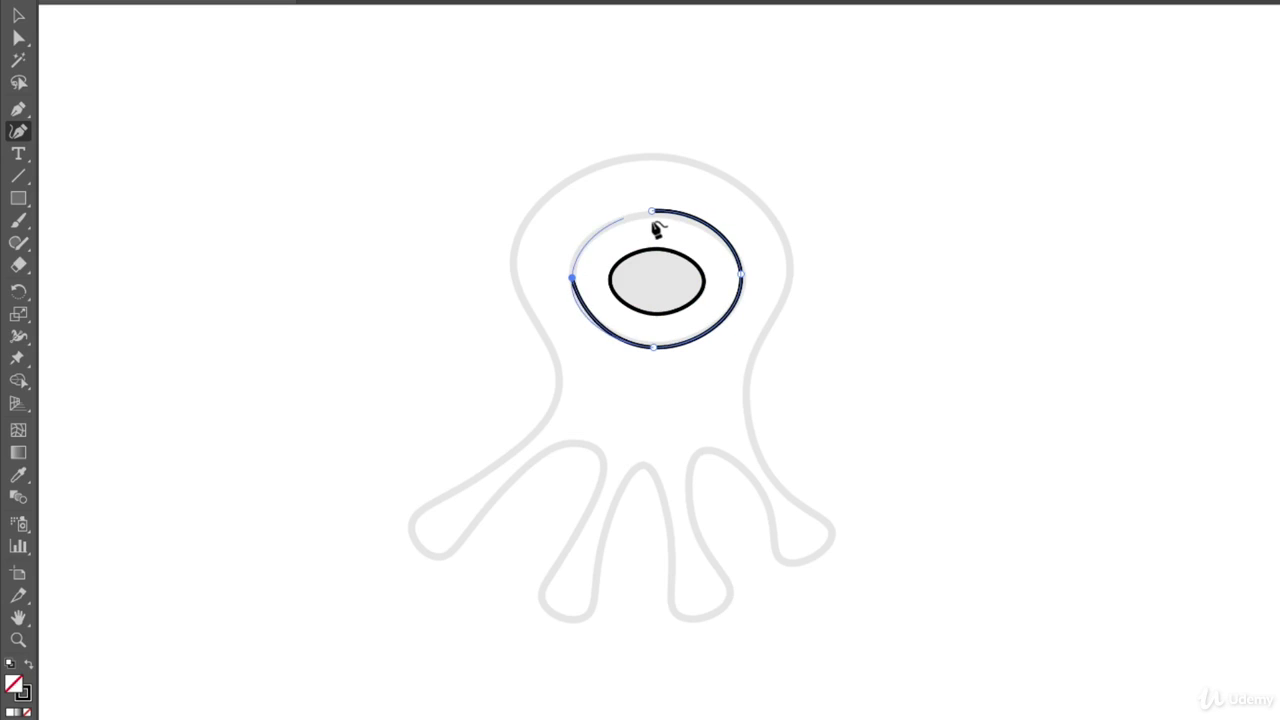
click(651, 213)
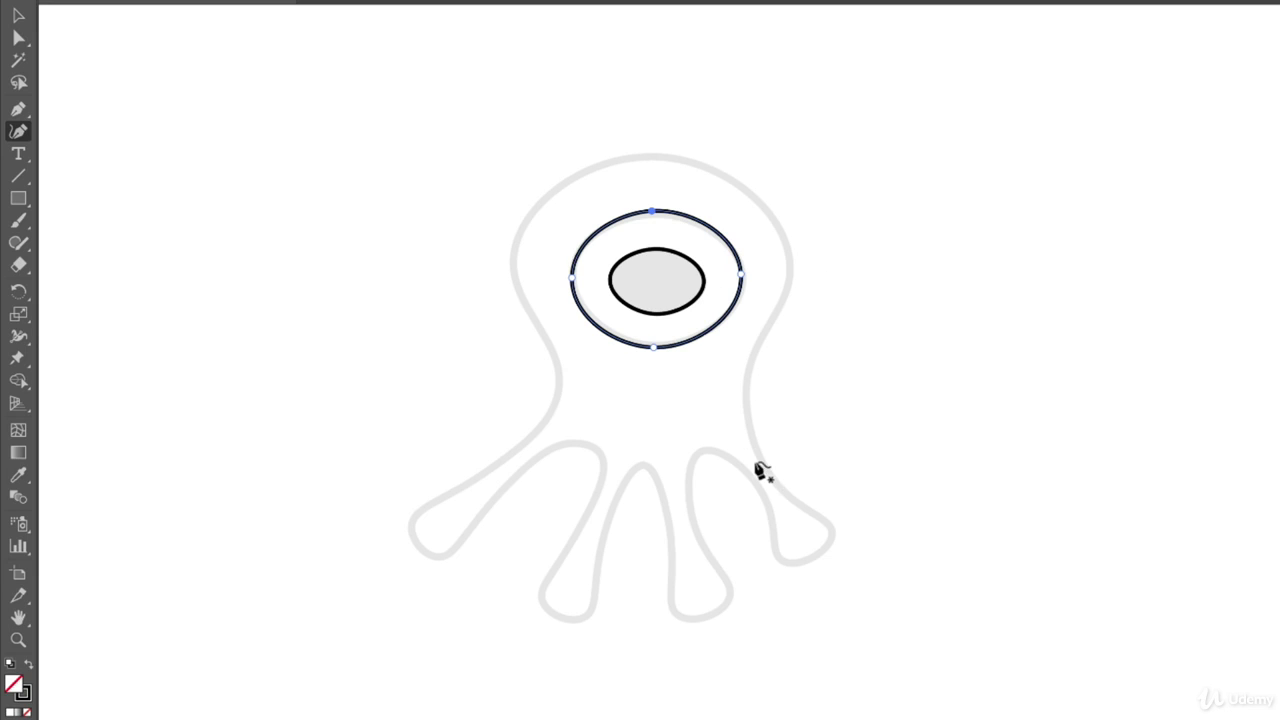
Step: Trace the creature's right side with the Curvature tool from the head's top through the bulge and waist to the rightmost leg's tip
click(647, 155)
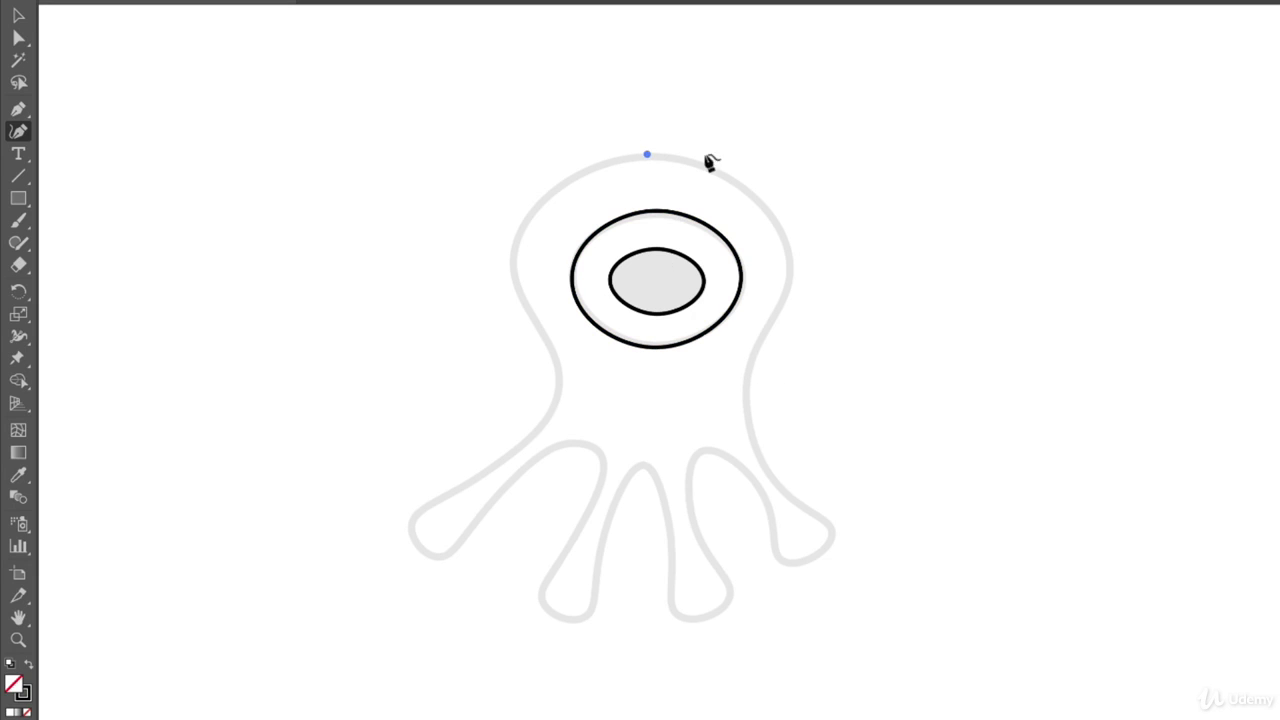
click(789, 275)
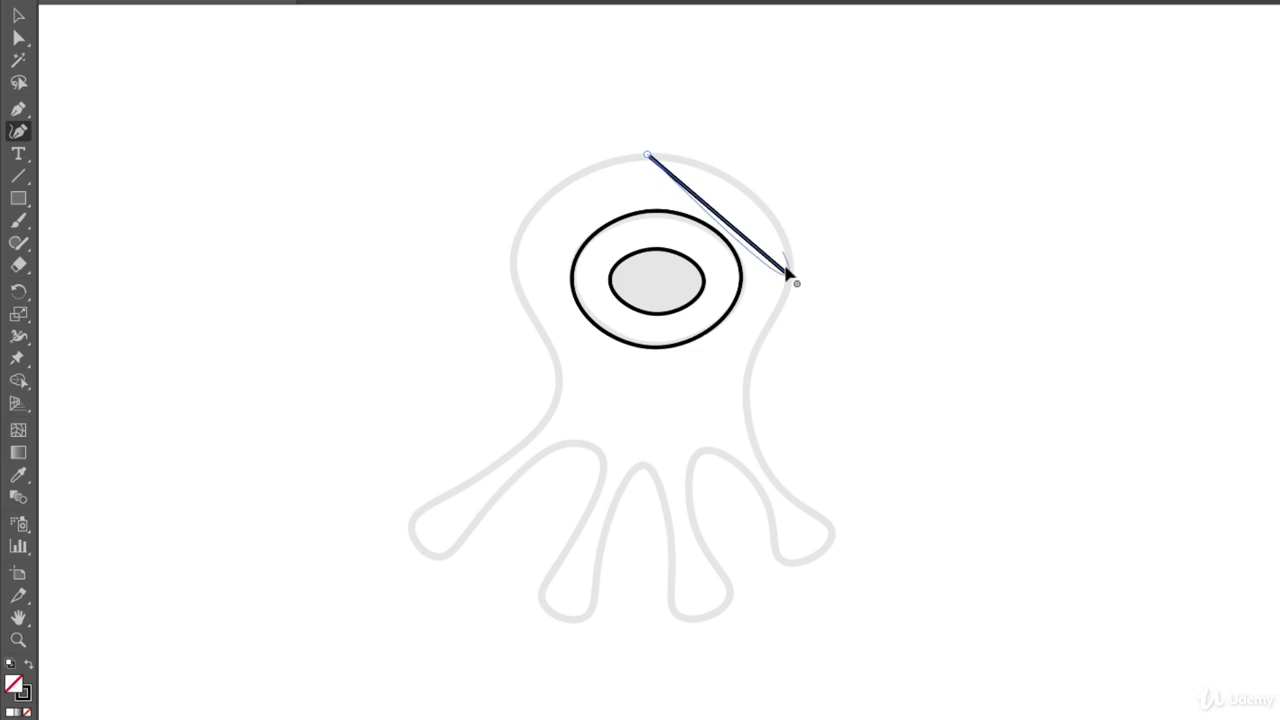
drag(786, 276, 788, 251)
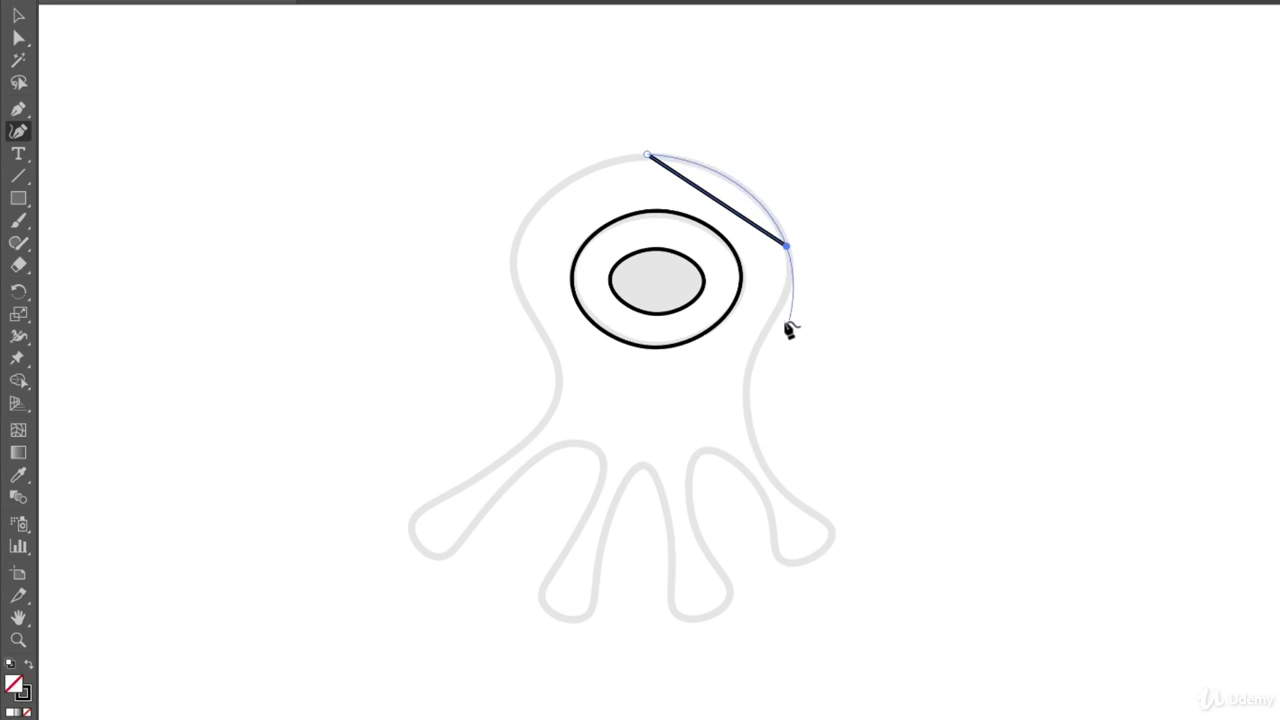
click(744, 392)
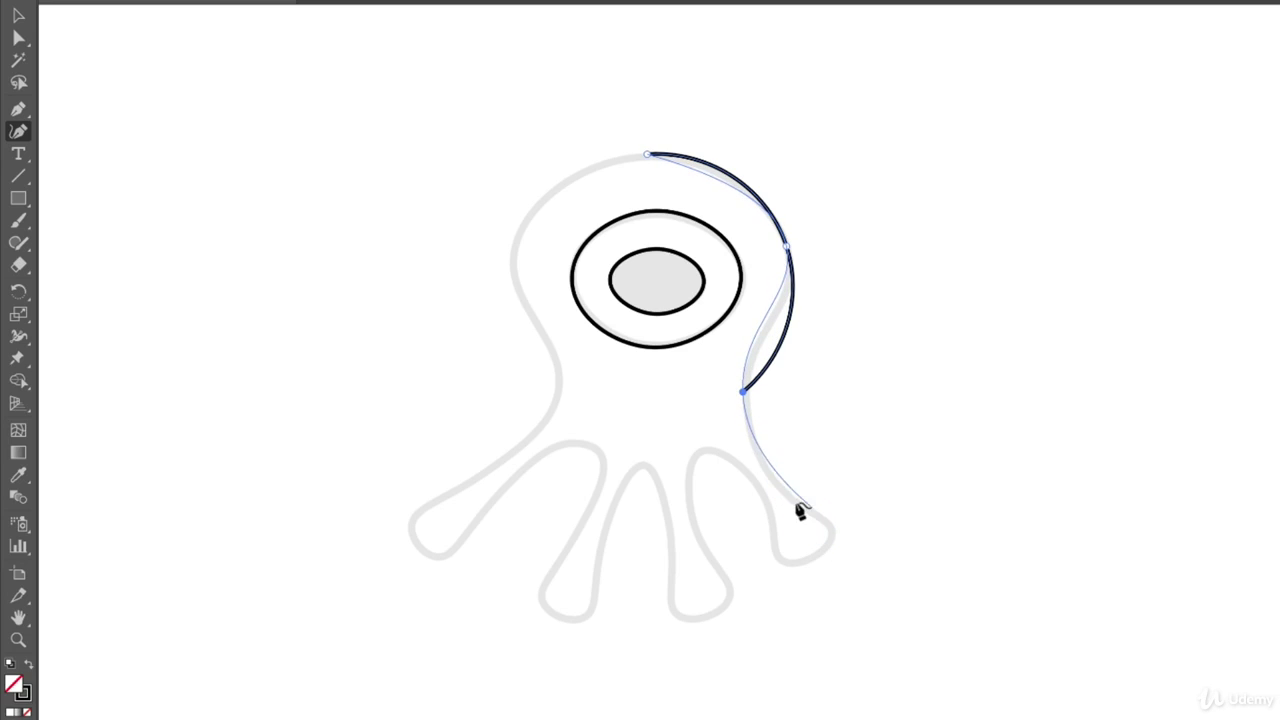
click(834, 529)
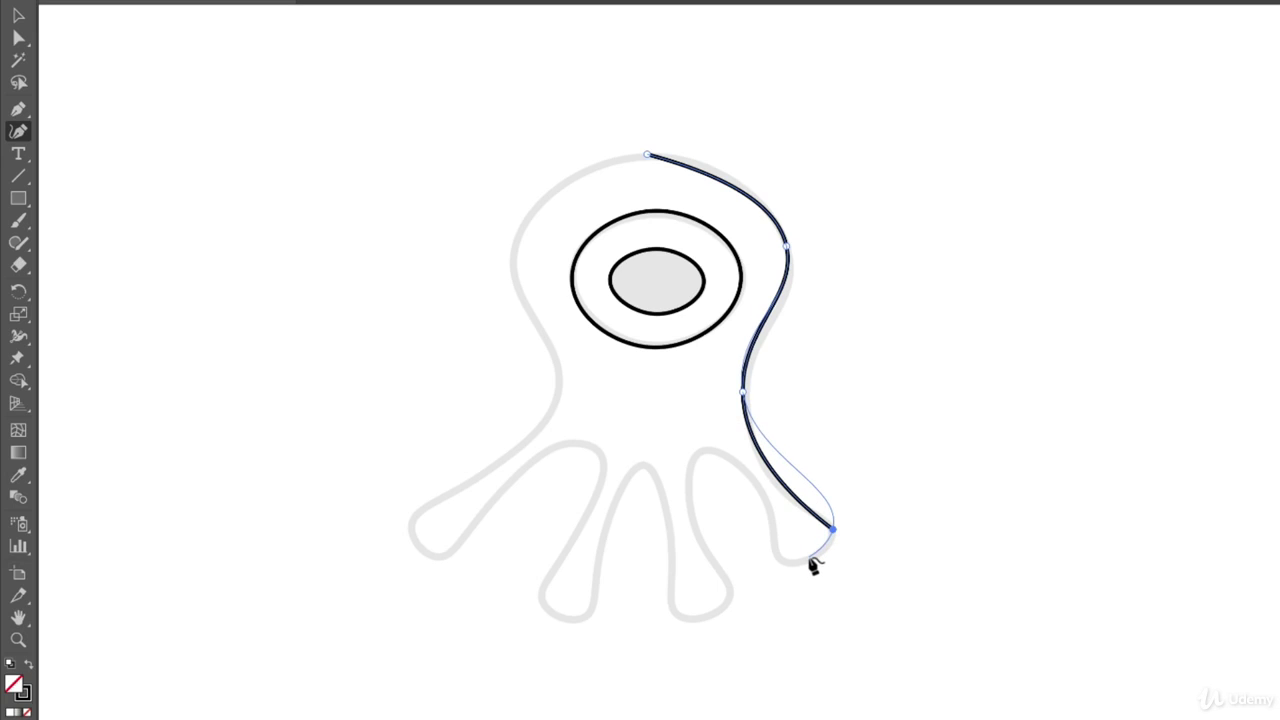
Step: Continue the body path around the rightmost foot and up its inner side to the peak of the first arch
click(808, 556)
click(775, 559)
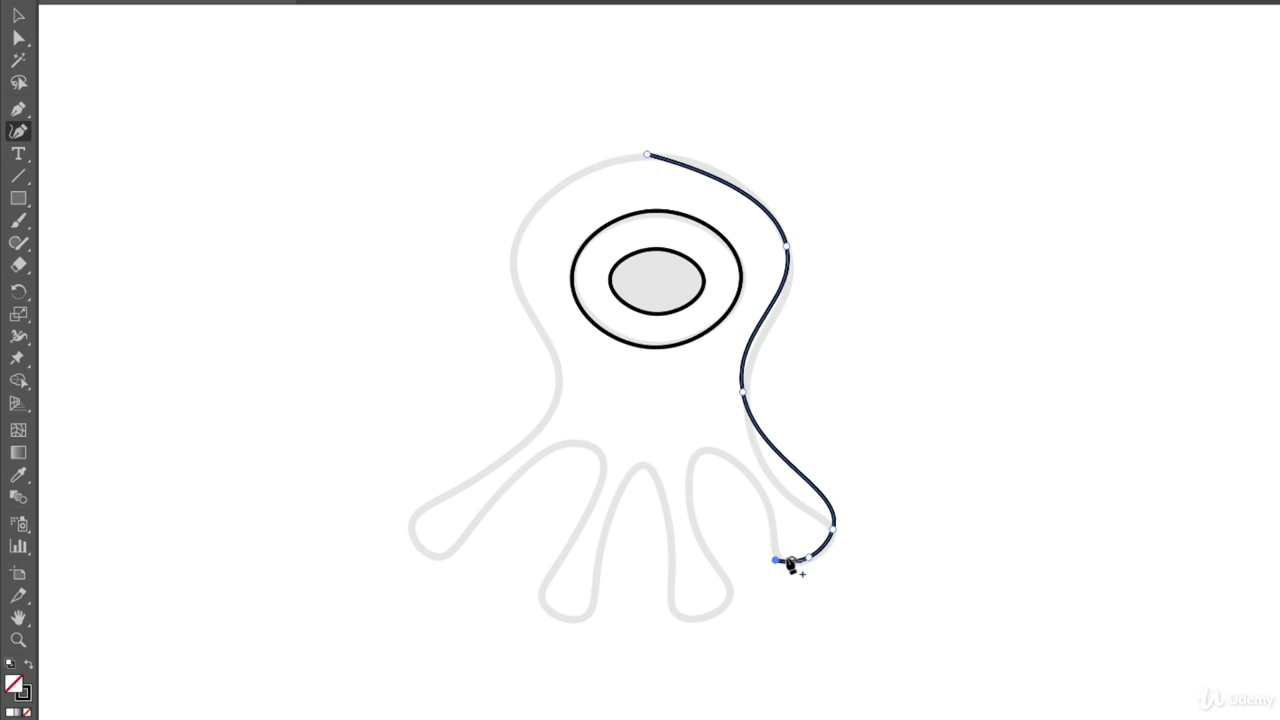
click(756, 484)
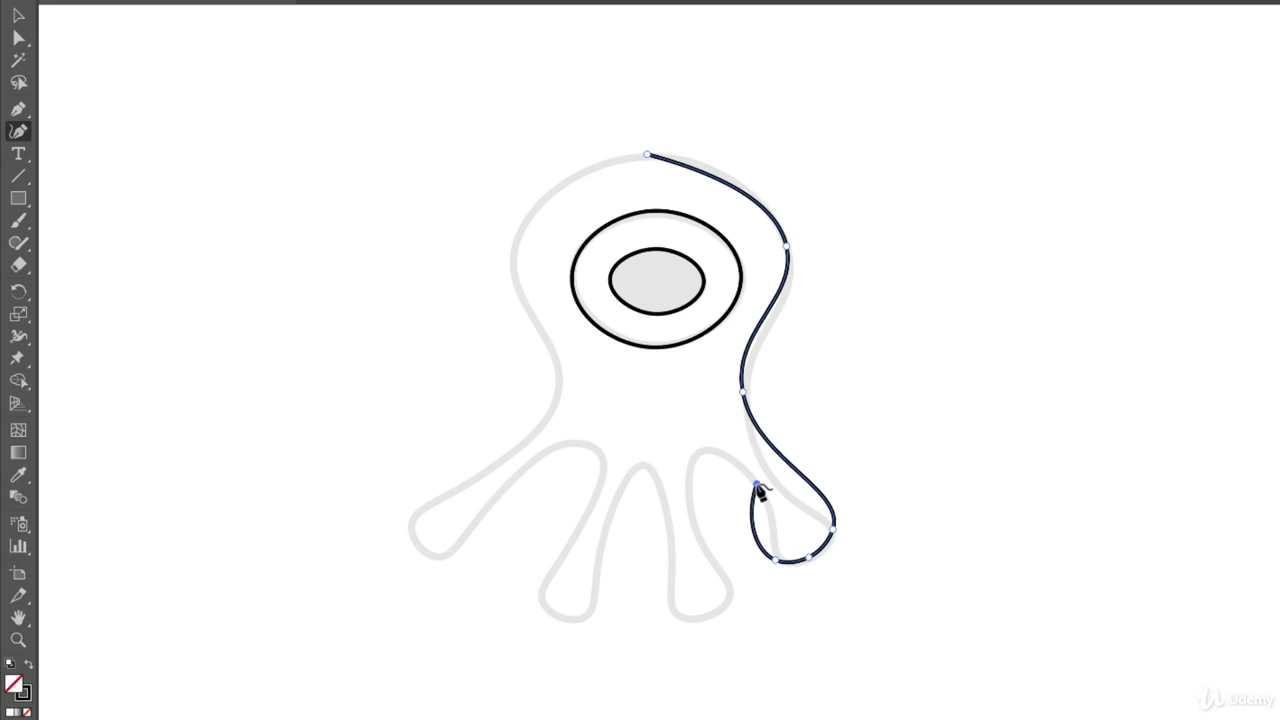
click(701, 450)
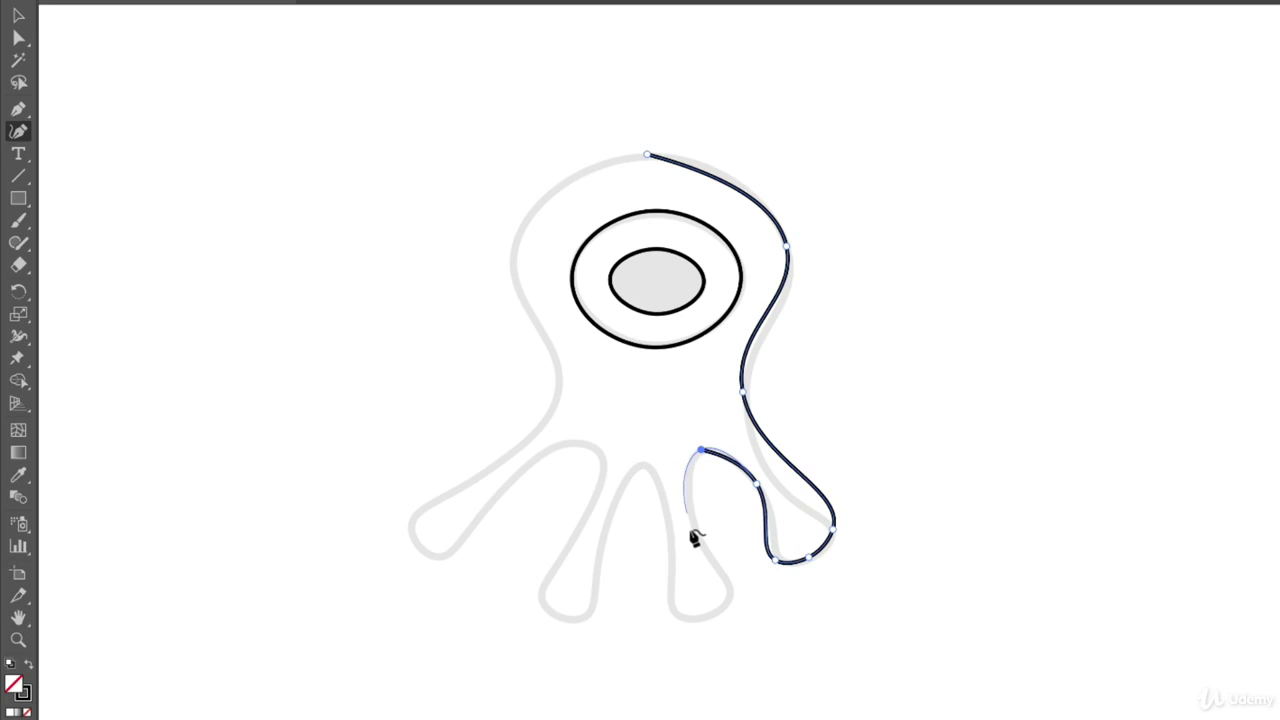
Step: Continue the body path down and around the second leg from the right, ending at the middle arch's peak
click(693, 531)
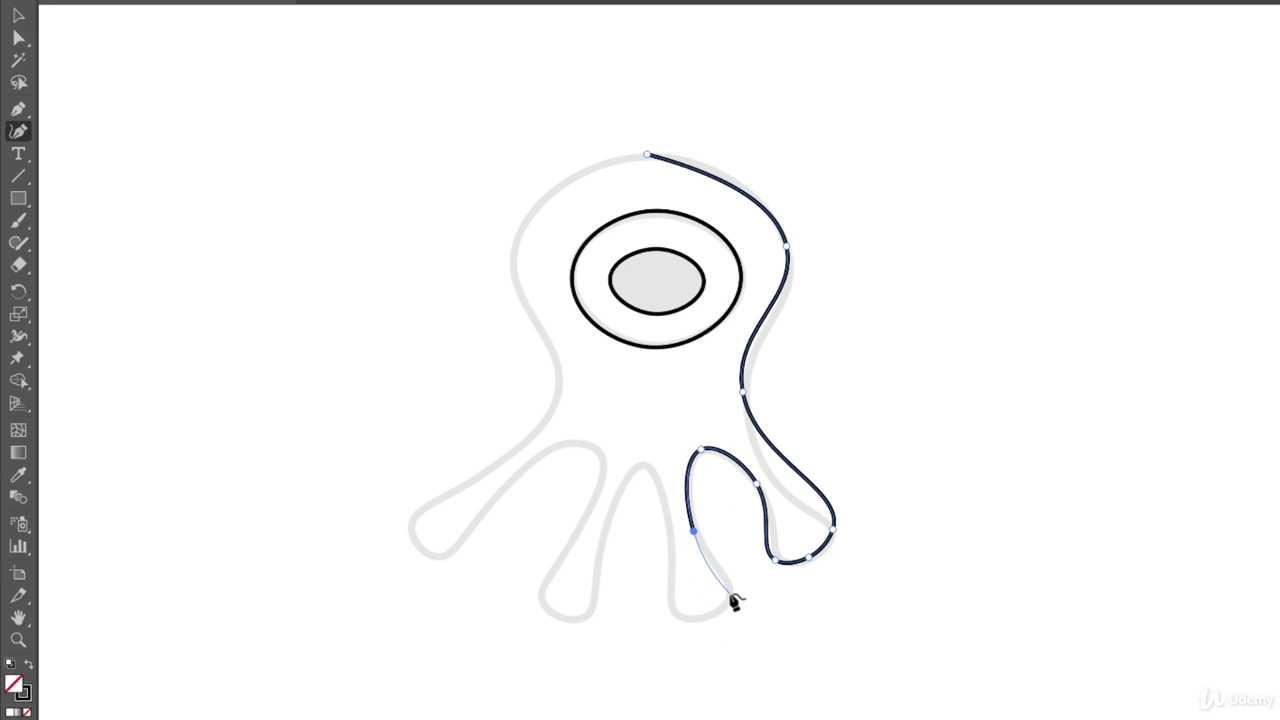
click(731, 594)
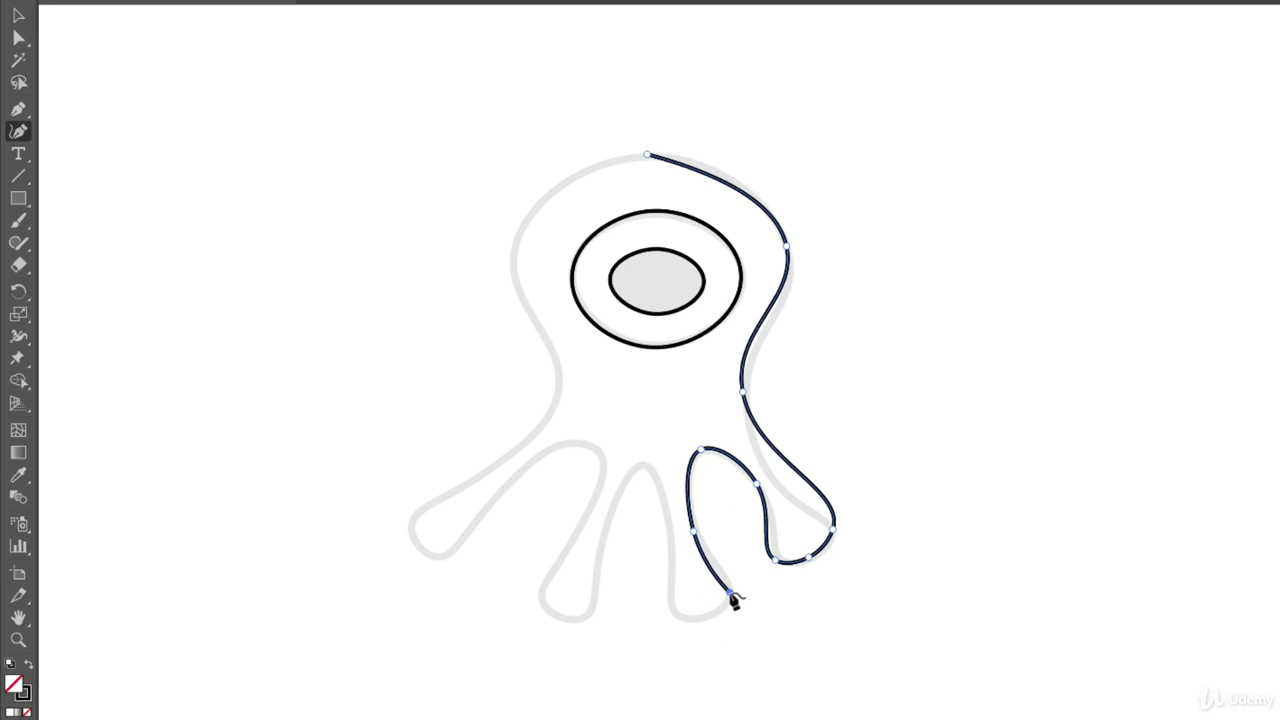
click(673, 617)
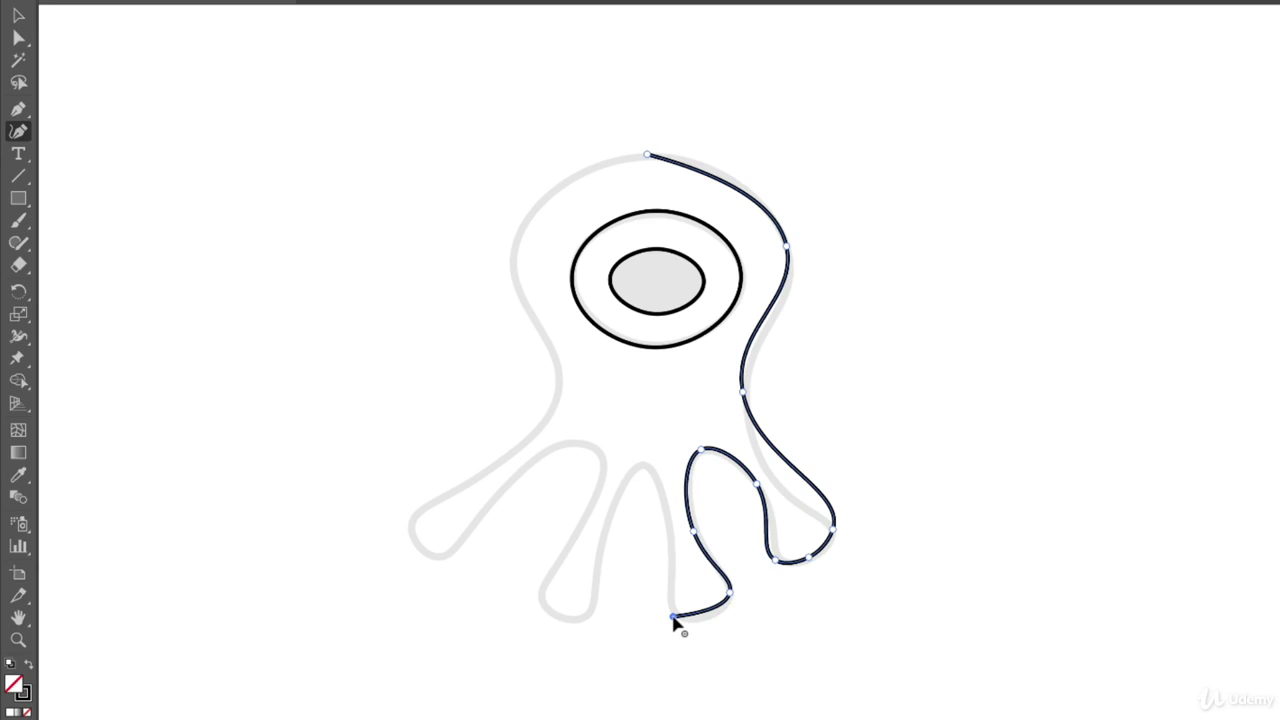
click(669, 527)
click(643, 465)
Step: Continue the body path around the third leg from the right and up to the top of the leftmost arch
click(601, 534)
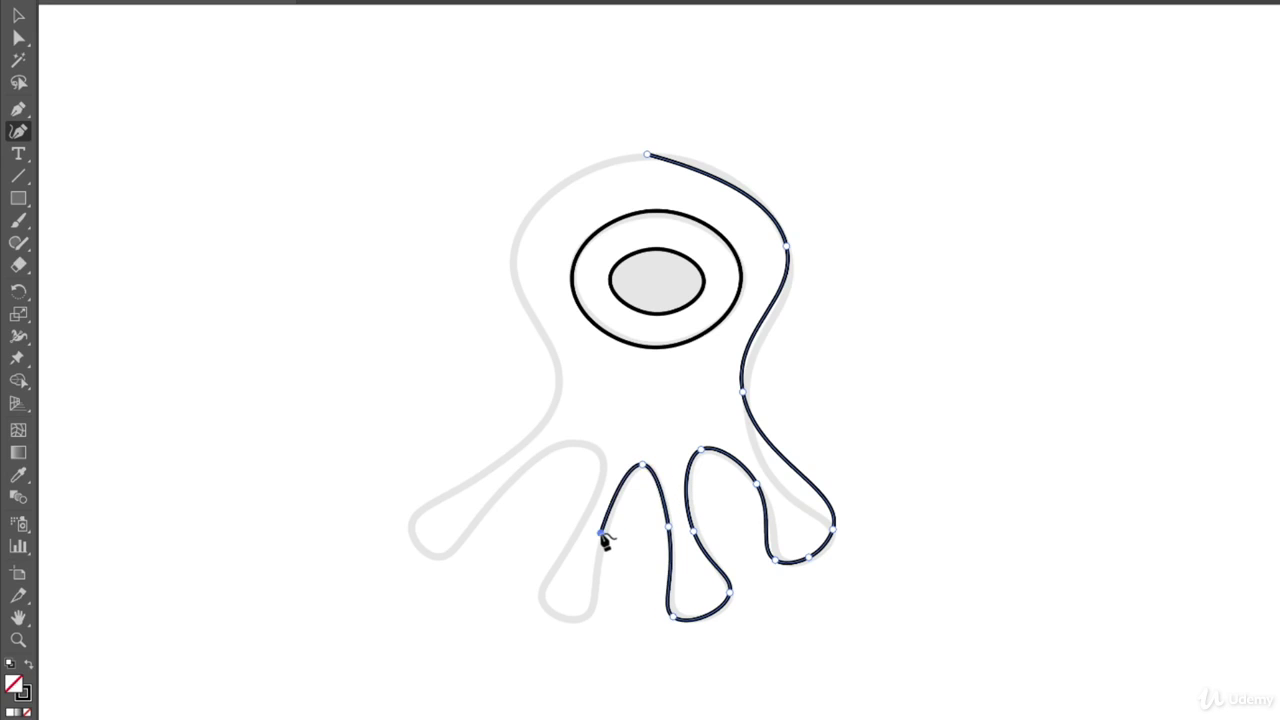
click(589, 606)
click(541, 594)
click(582, 520)
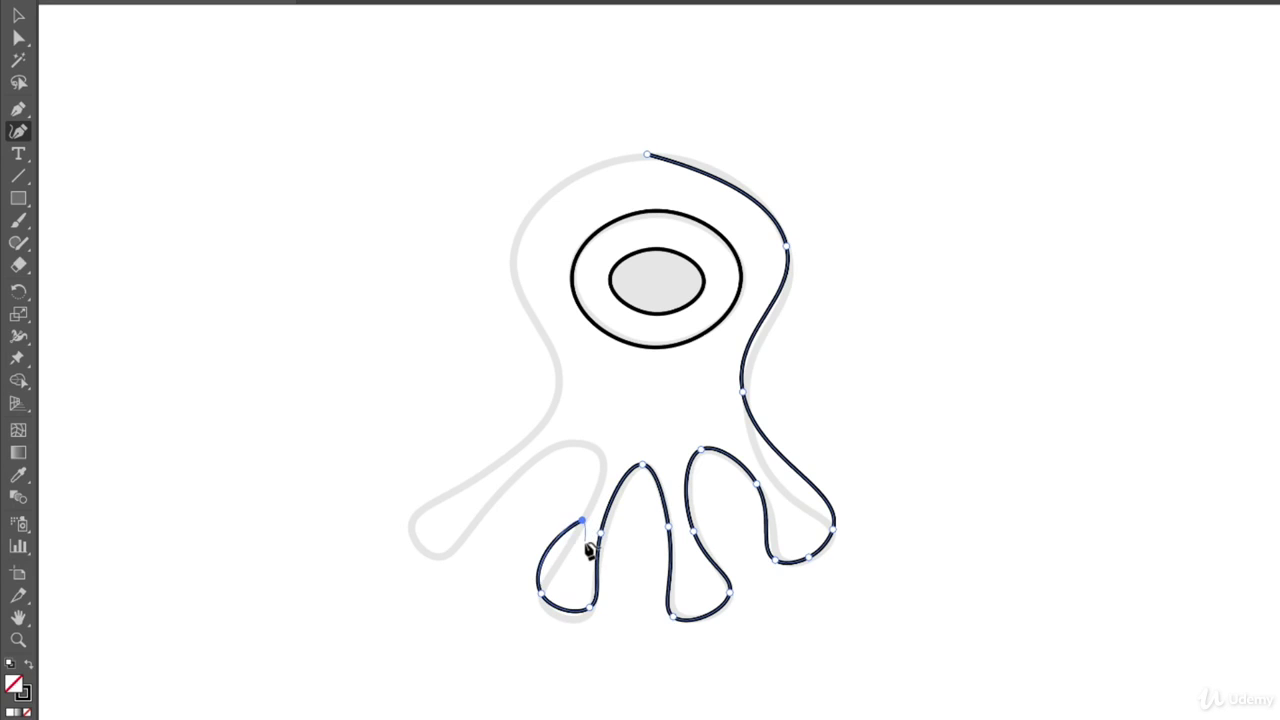
click(589, 447)
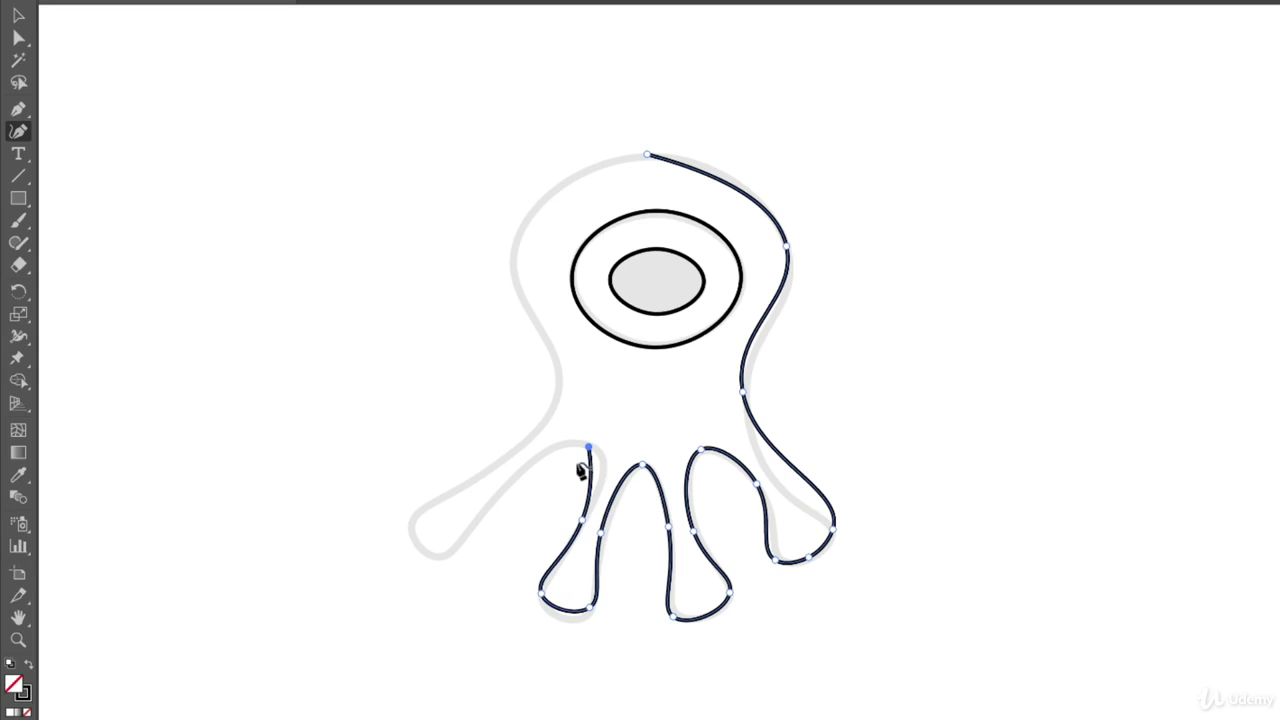
Step: Continue the body path around the leftmost leg and foot, back up along its outer edge
click(491, 499)
click(440, 556)
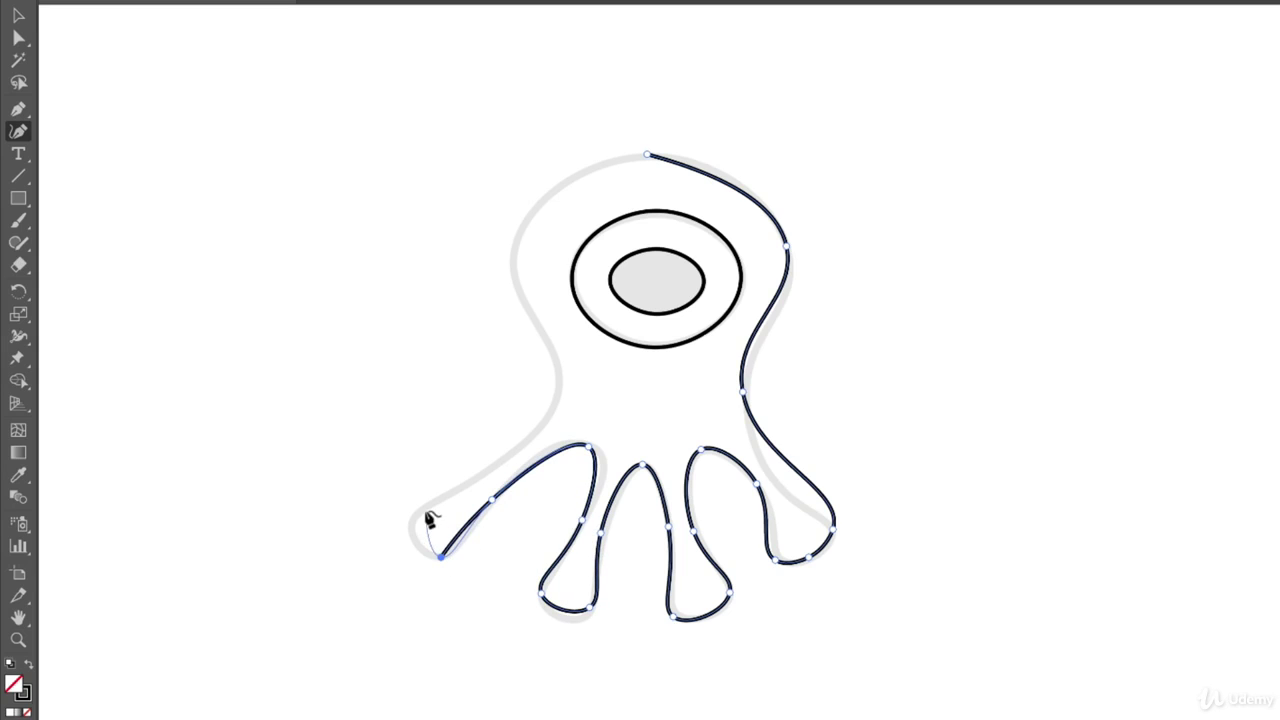
click(409, 517)
click(514, 448)
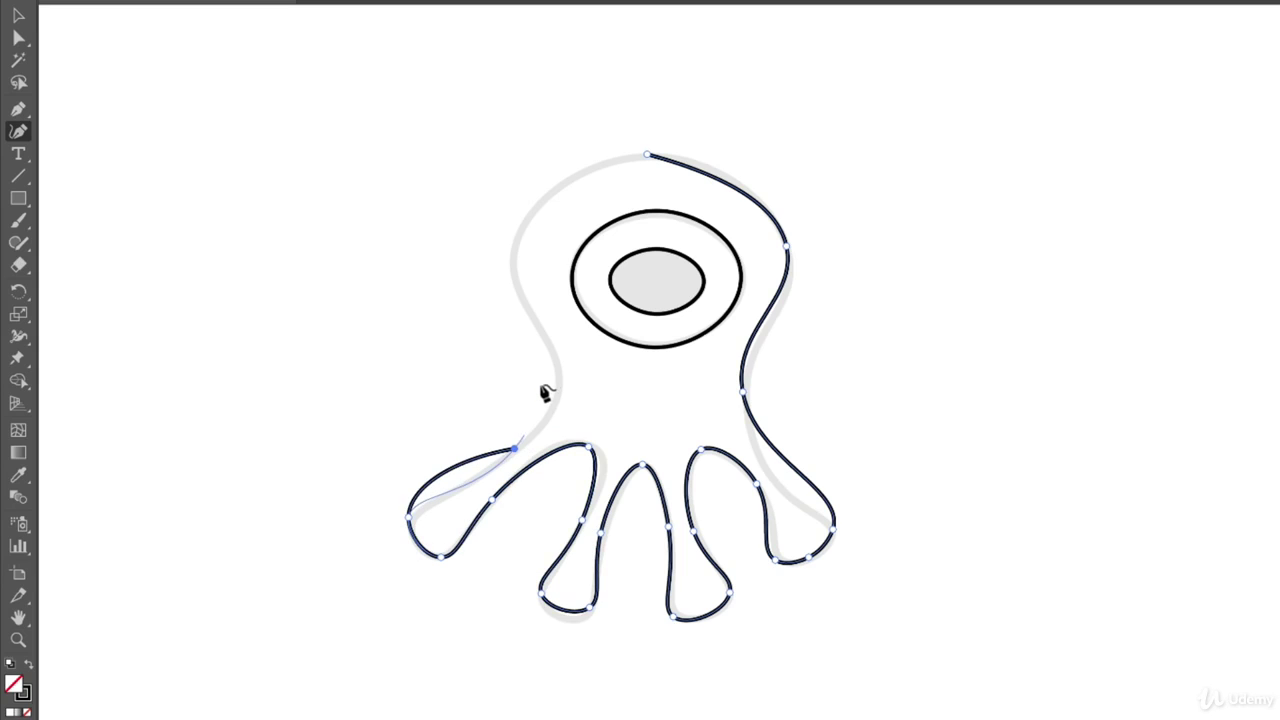
Step: Trace the creature's left waist and head bulge, and close the body path at the head's top starting point
click(560, 377)
click(515, 245)
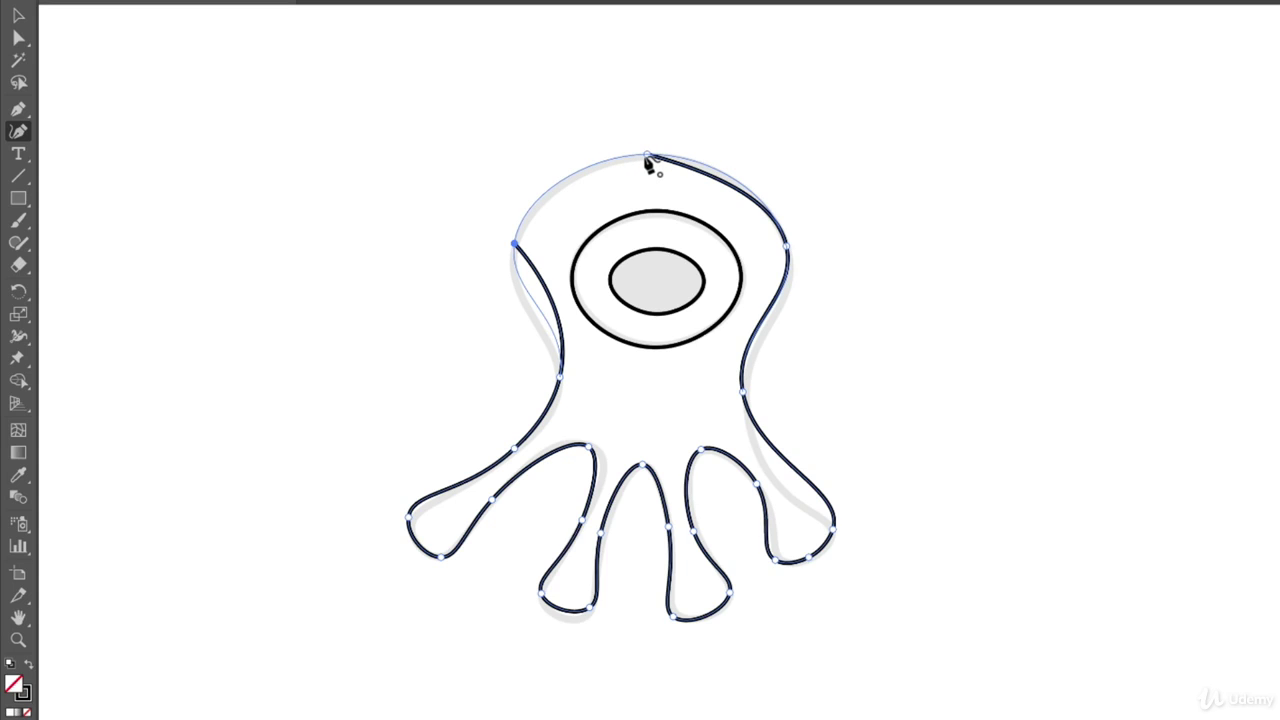
click(647, 156)
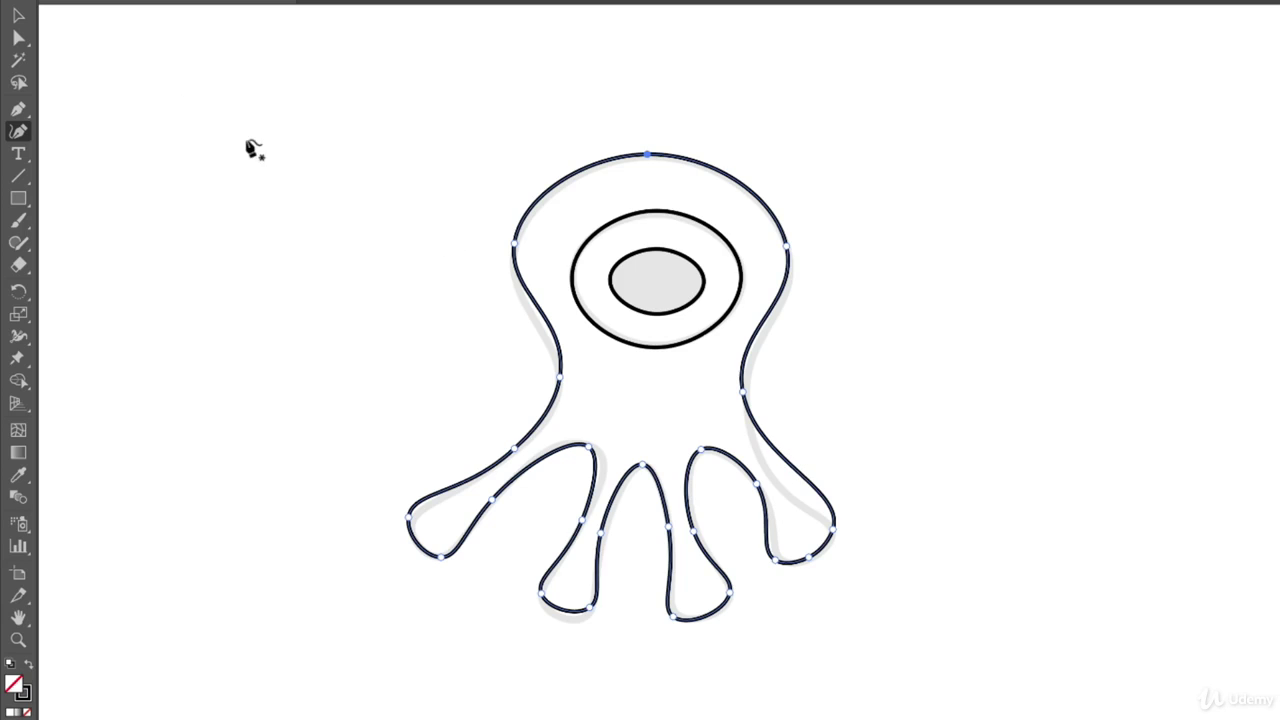
Step: Using Direct Selection, move the right waist anchor slightly down onto the template and lengthen its lower handle to fit the outer leg curve
click(17, 14)
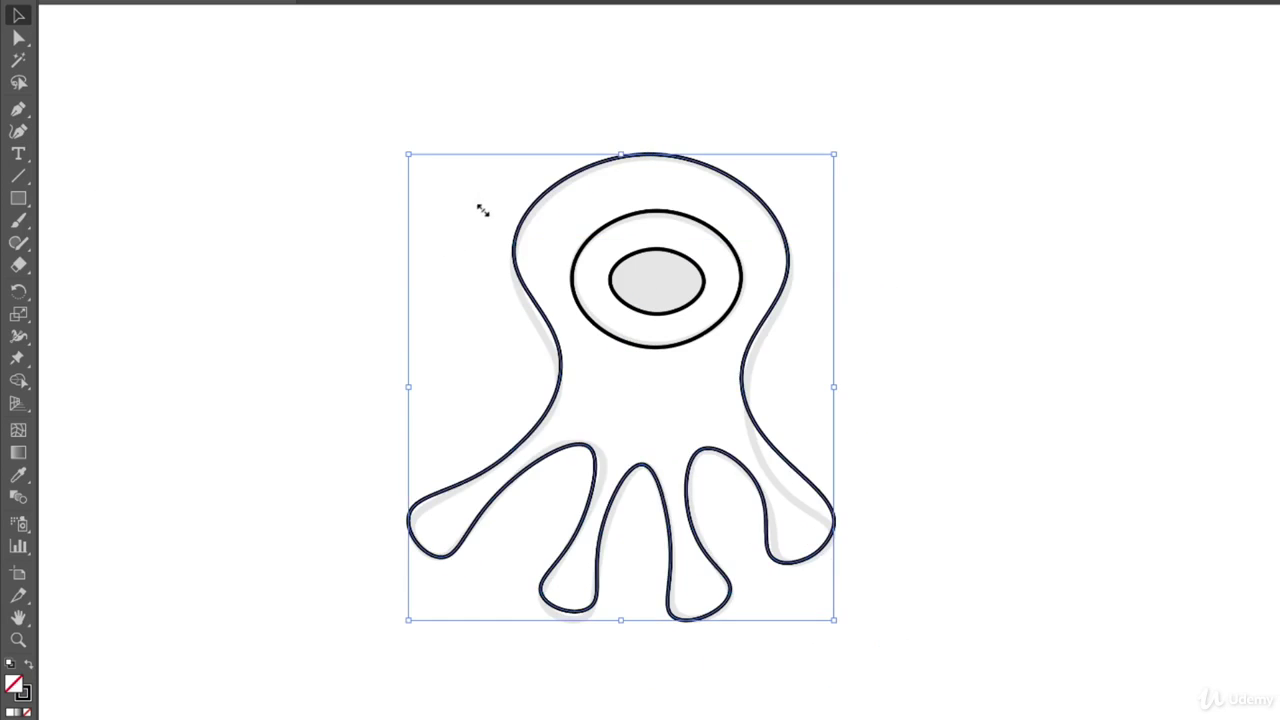
click(19, 38)
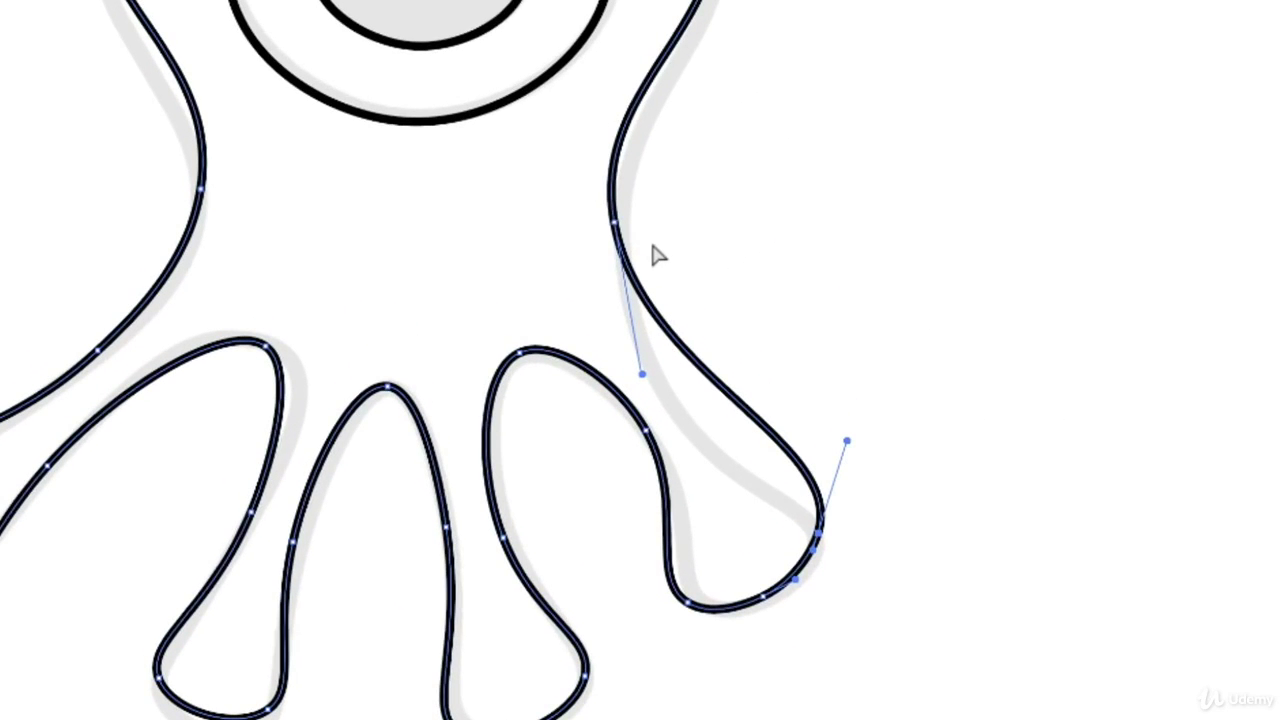
click(614, 222)
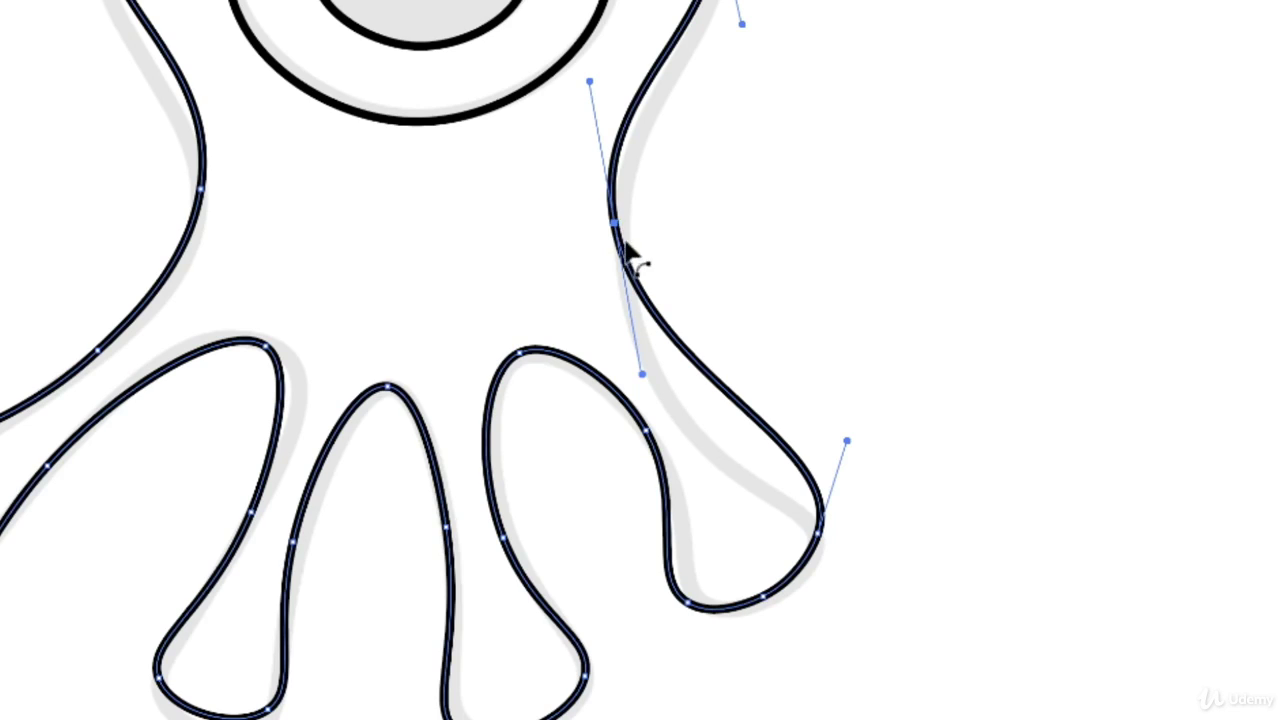
mouse_move(613, 222)
mouse_down()
mouse_move(630, 222)
mouse_move(621, 245)
mouse_up()
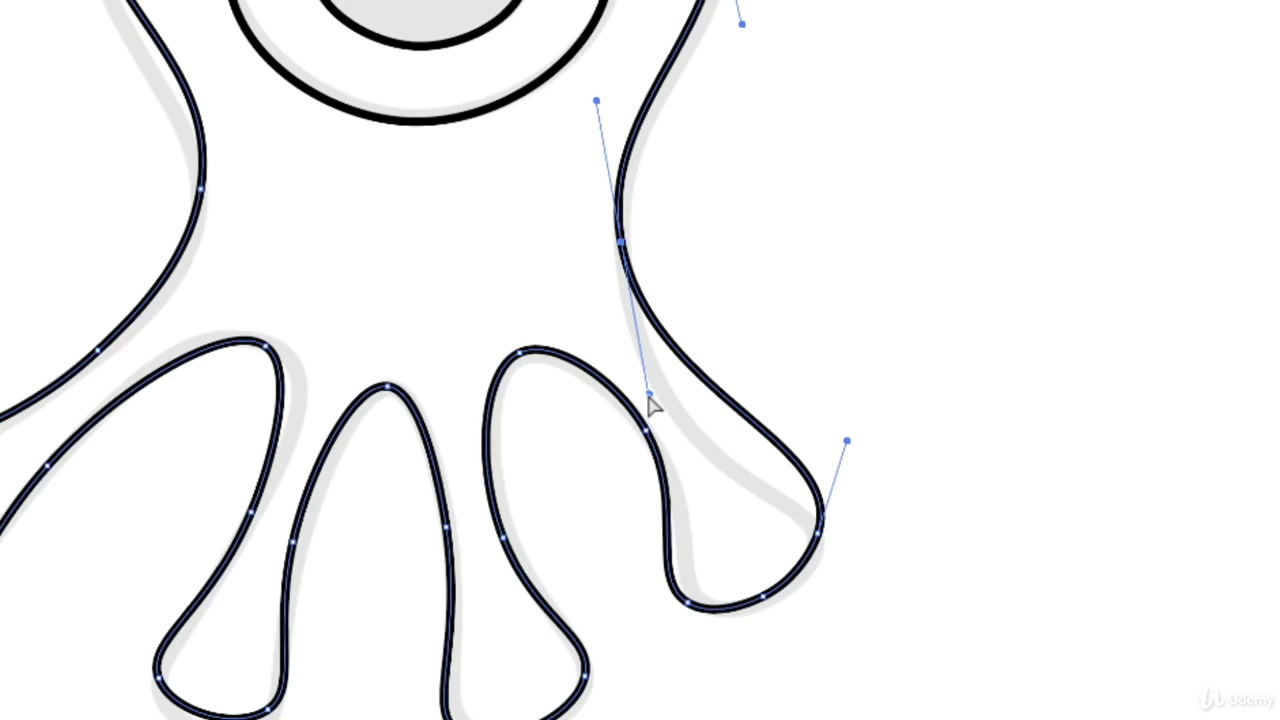
drag(647, 388, 672, 518)
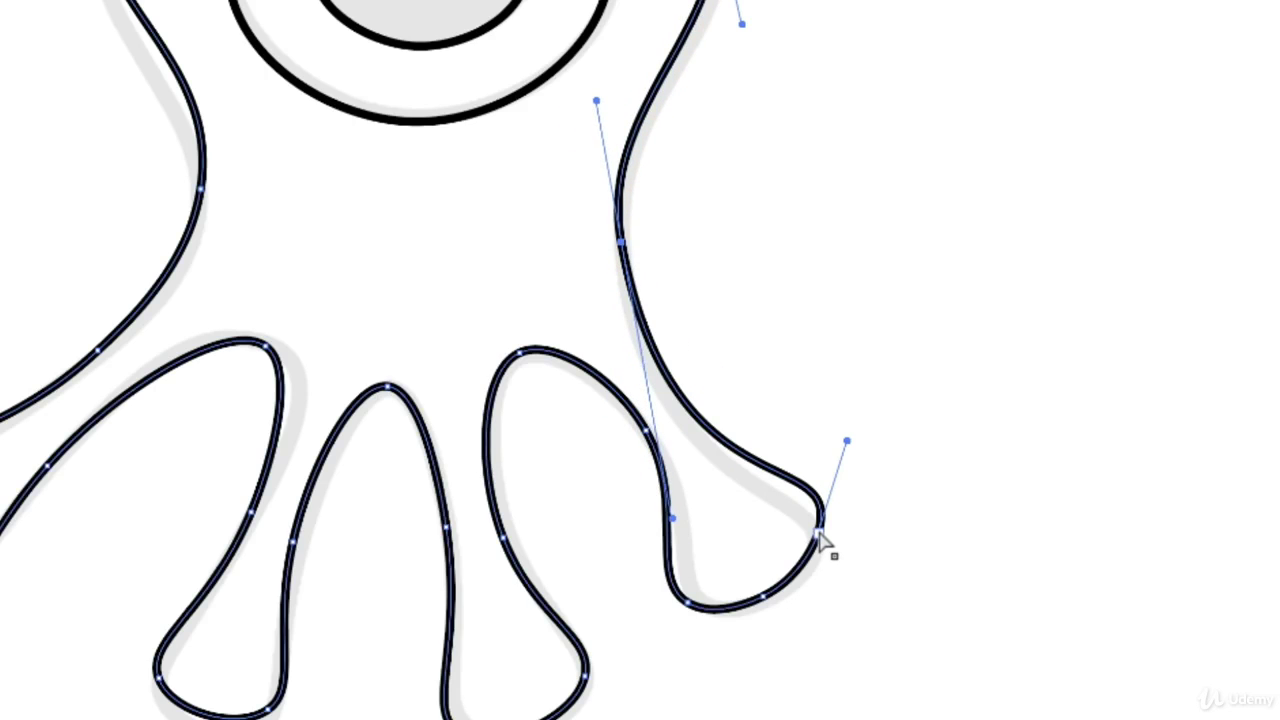
Step: Refit the rightmost foot by lowering its tip anchor, shortening that anchor's upper handle and moving the sole anchor onto the template
drag(818, 534, 815, 560)
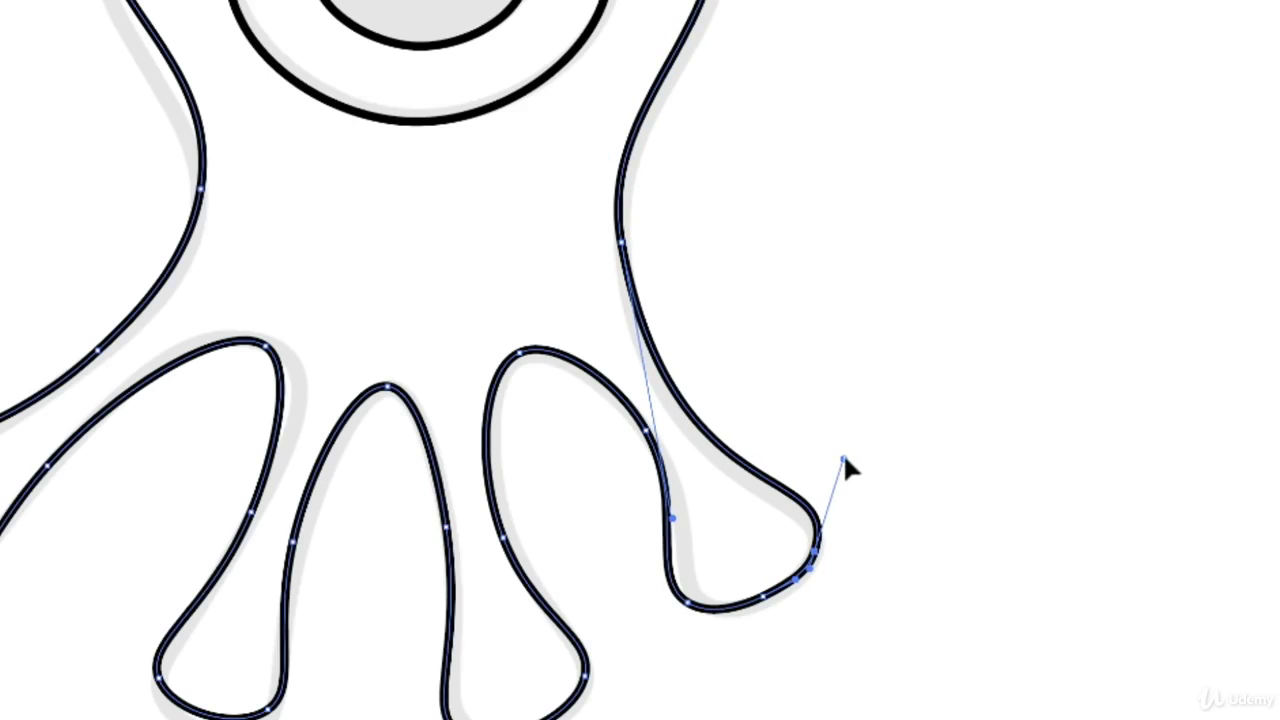
drag(843, 459, 834, 487)
click(766, 606)
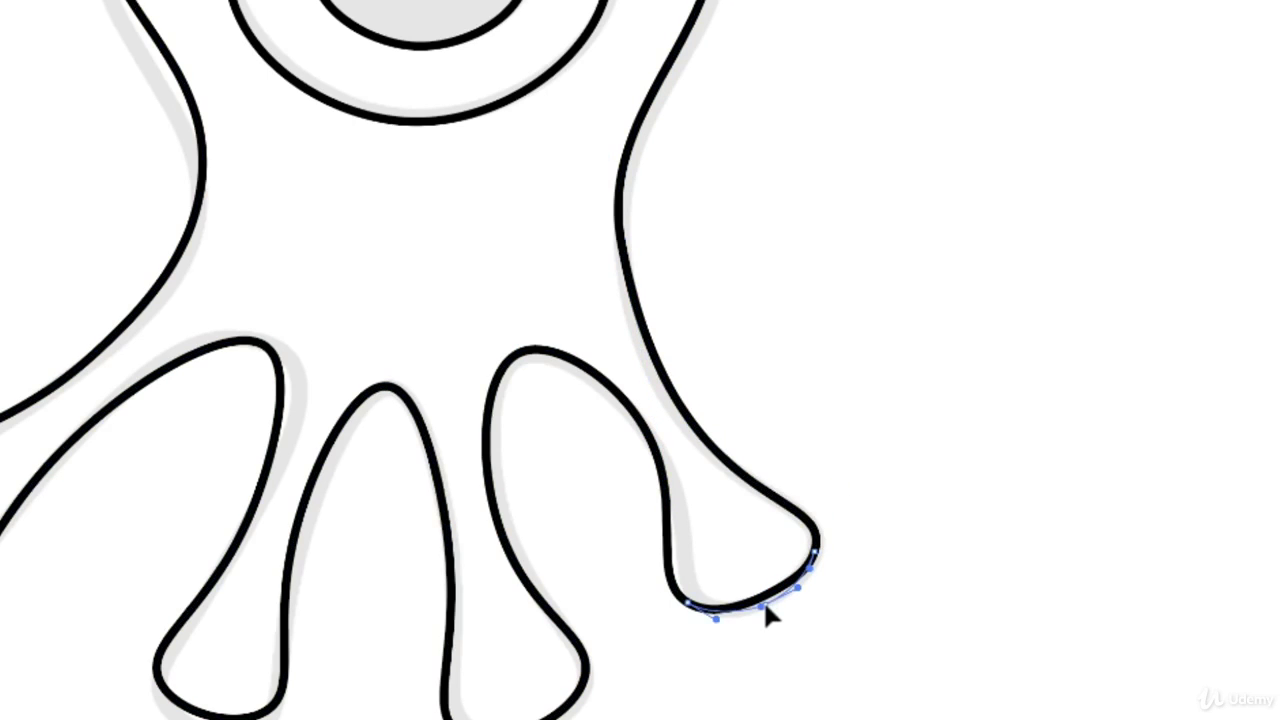
drag(765, 605, 766, 607)
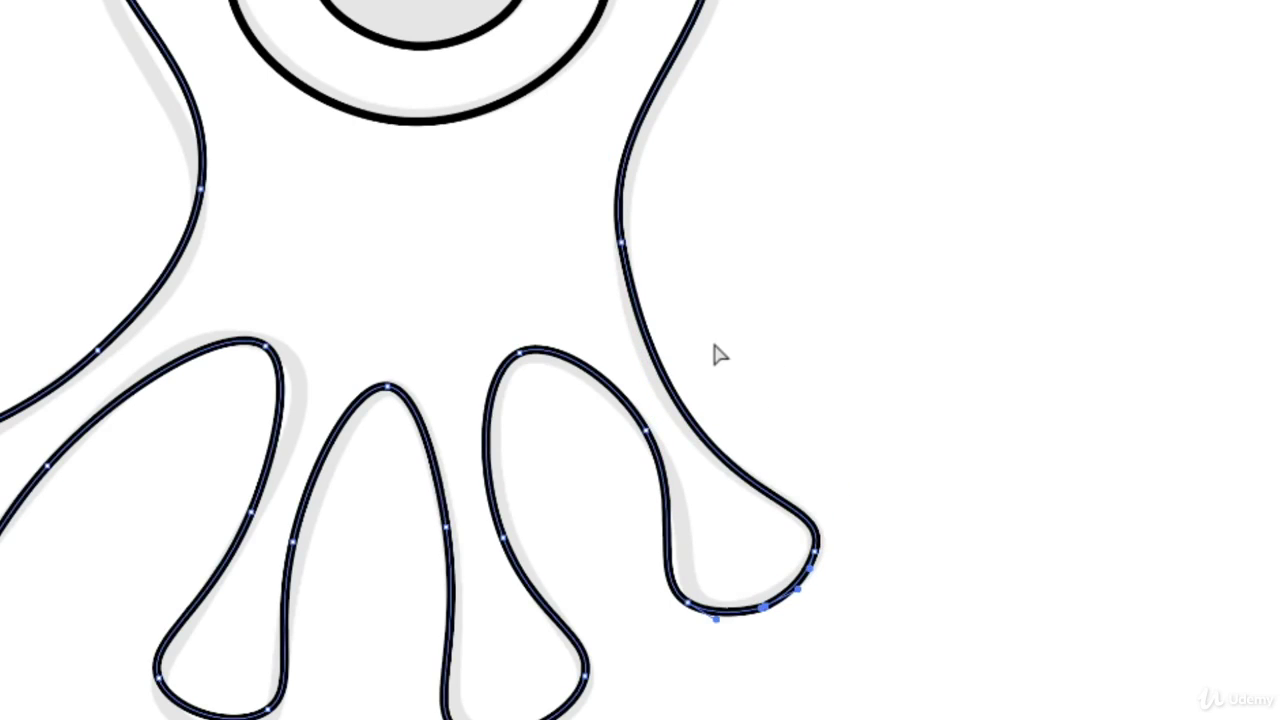
Step: Rebalance the right waist anchor's upper and lower handles so the curve follows the template above and below the waist
scroll(754, 171, up, 3)
click(656, 432)
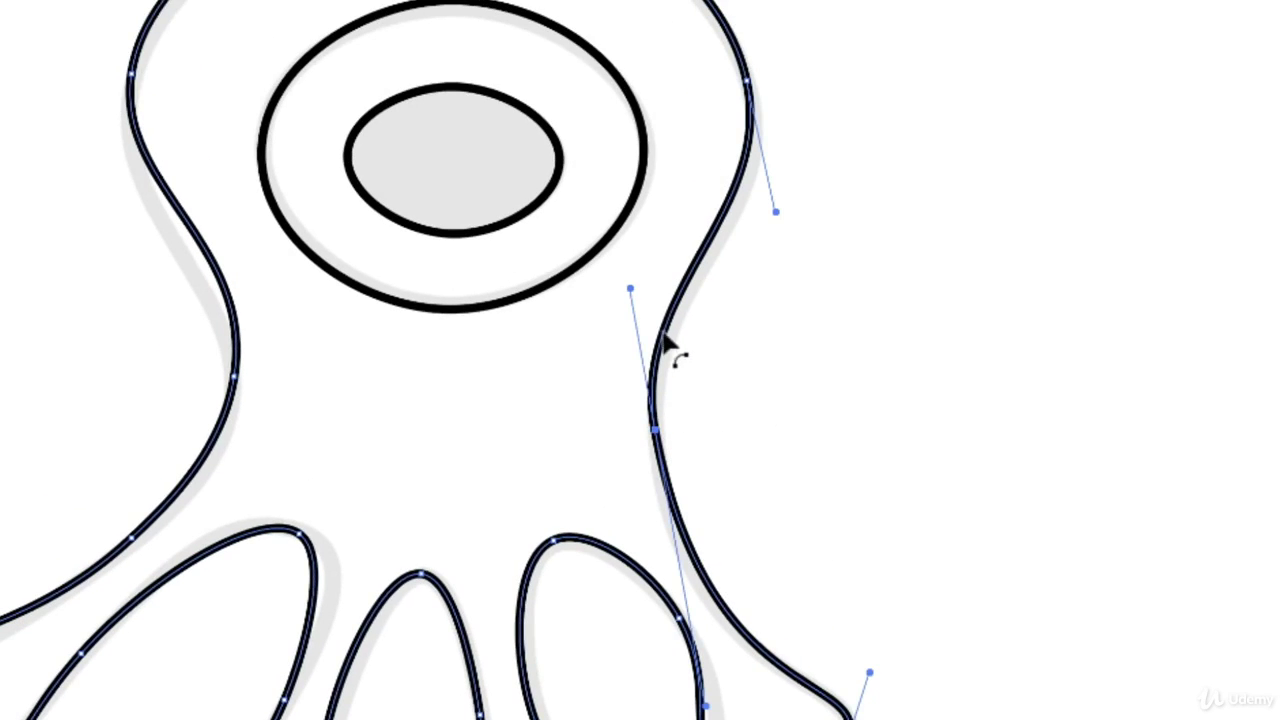
drag(631, 290, 649, 373)
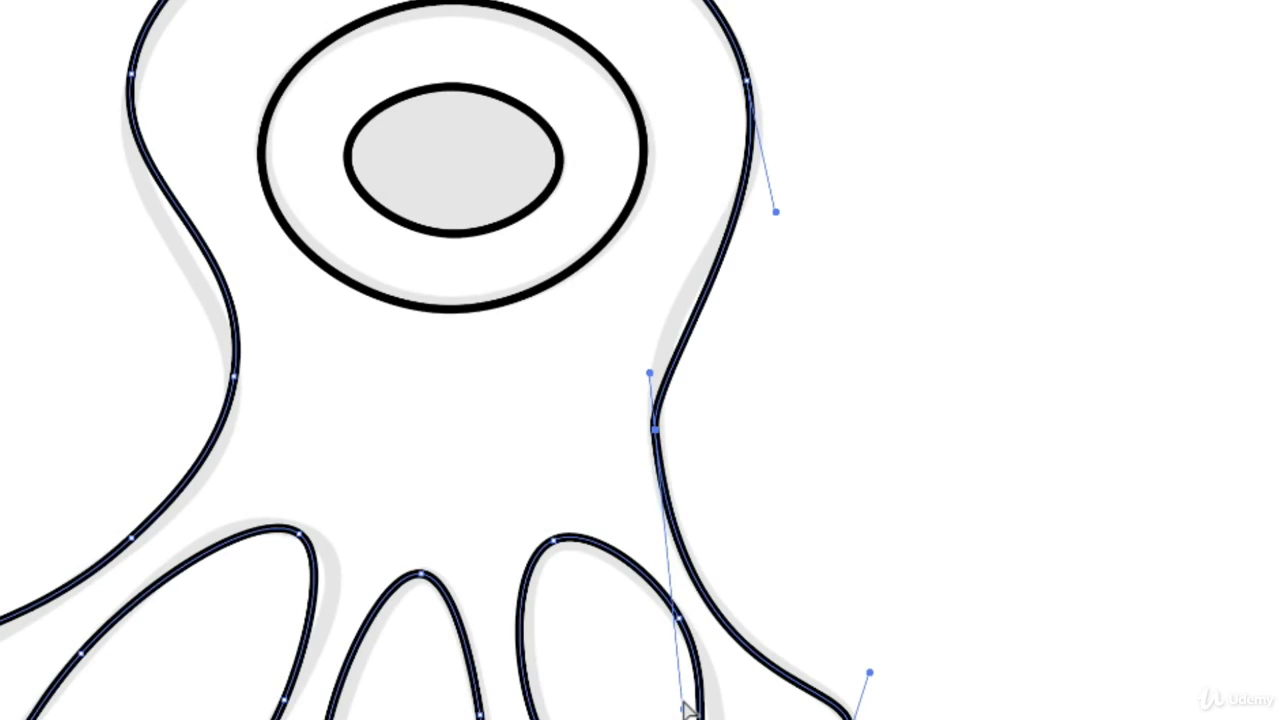
drag(683, 710, 665, 640)
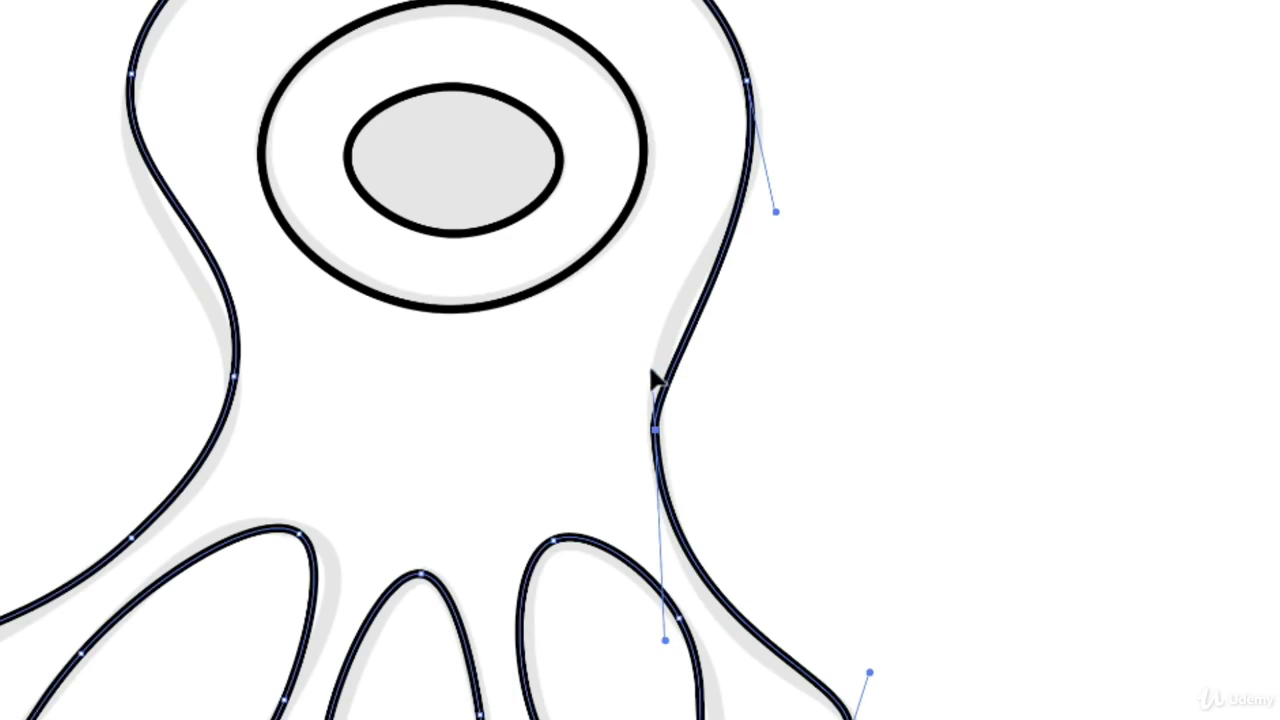
drag(652, 375, 652, 324)
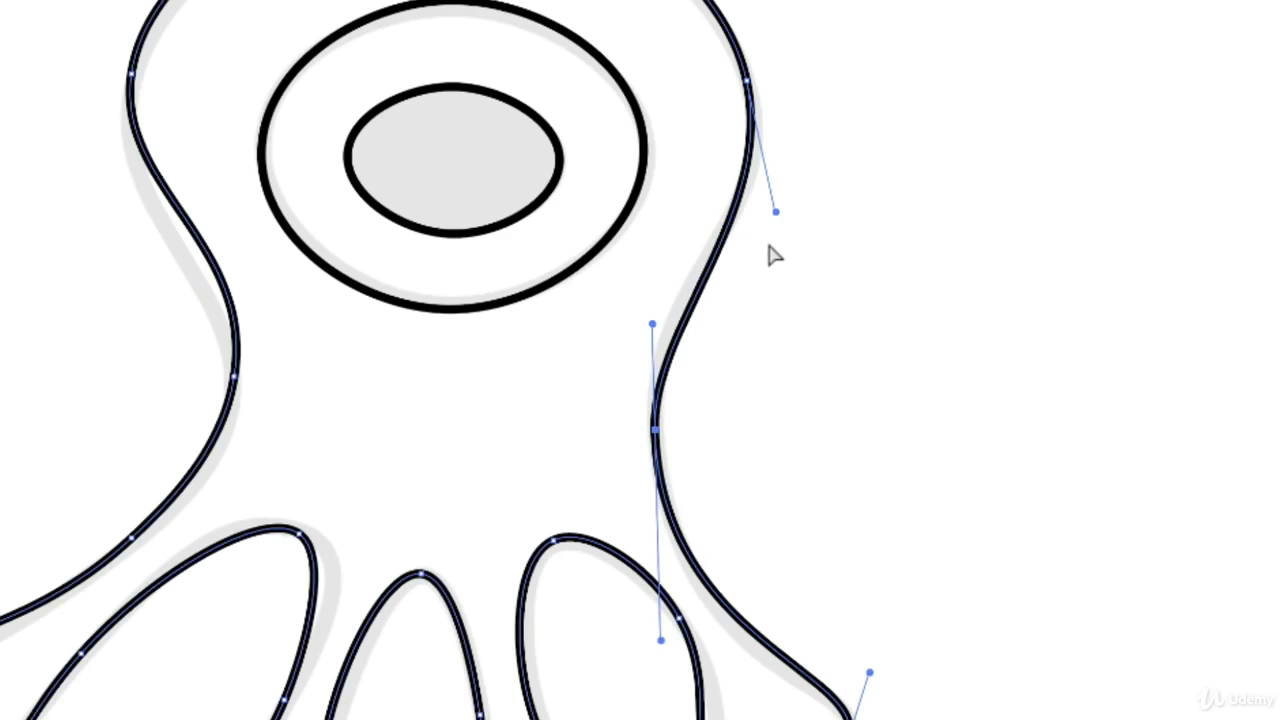
Step: Move the head's right-side anchor outward onto the template, shorten its lower handle and extend the right waist's upper handle
click(750, 84)
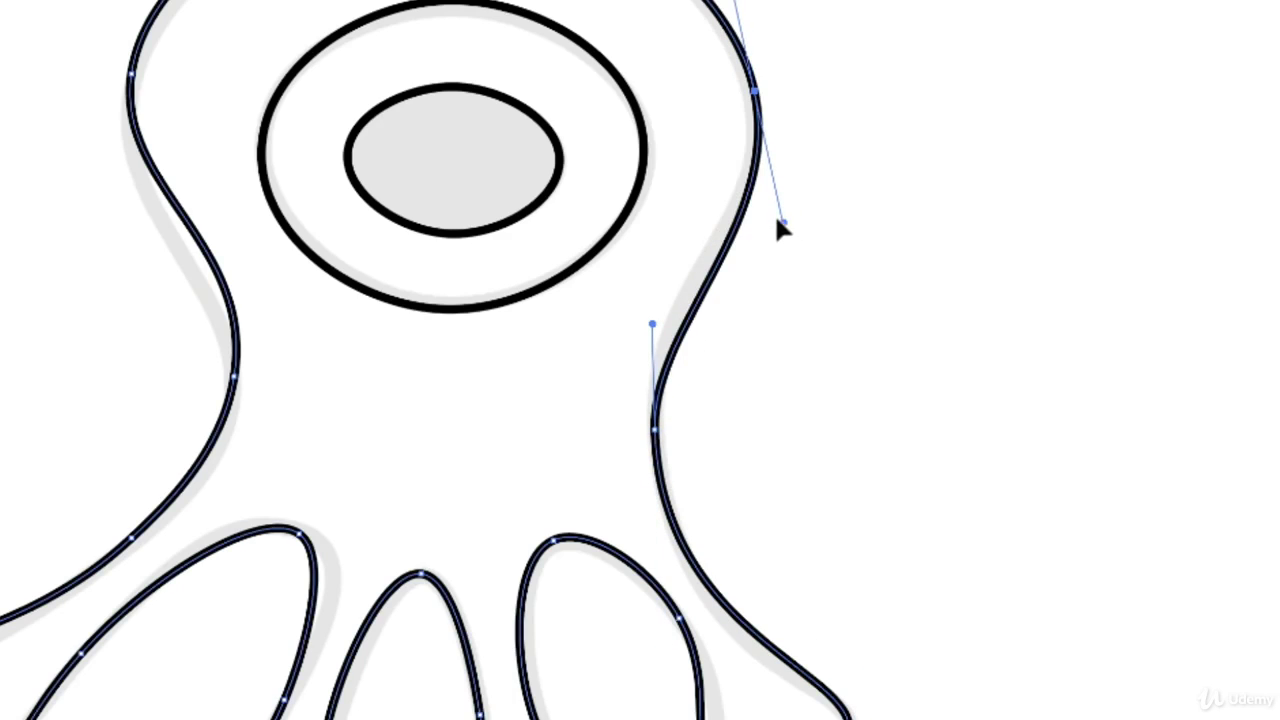
drag(778, 221, 770, 195)
drag(651, 323, 642, 299)
drag(849, 418, 1000, 617)
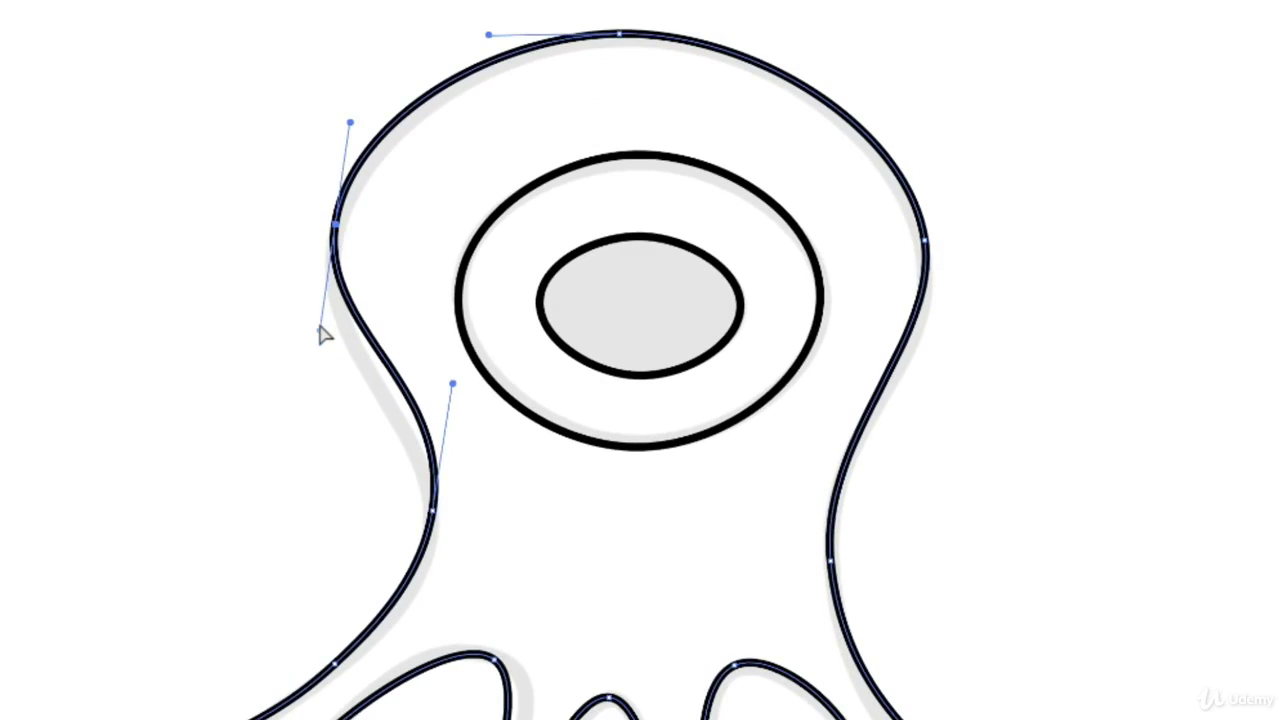
Step: Refit the body's left outline by lengthening the head anchor's lower handle, moving the waist anchor down onto the template and adjusting both anchors' upper handles
drag(310, 353, 317, 422)
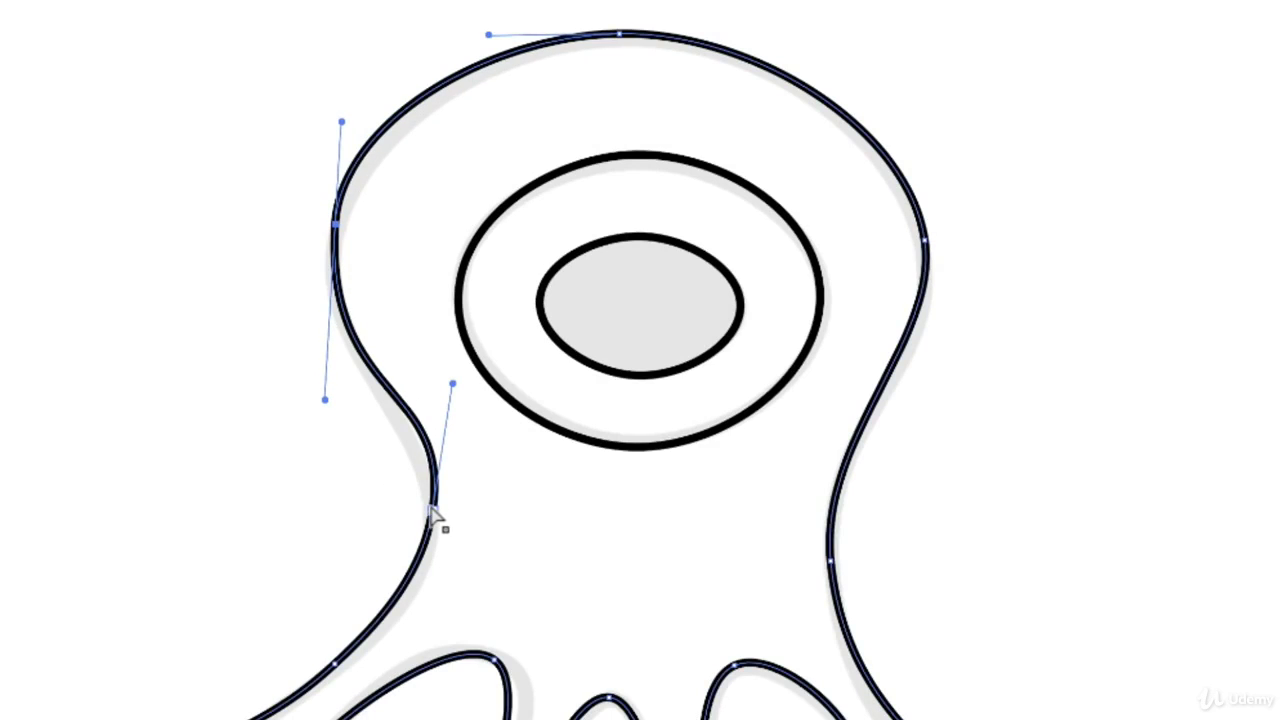
drag(432, 510, 429, 528)
drag(449, 402, 449, 421)
drag(416, 600, 419, 593)
click(336, 226)
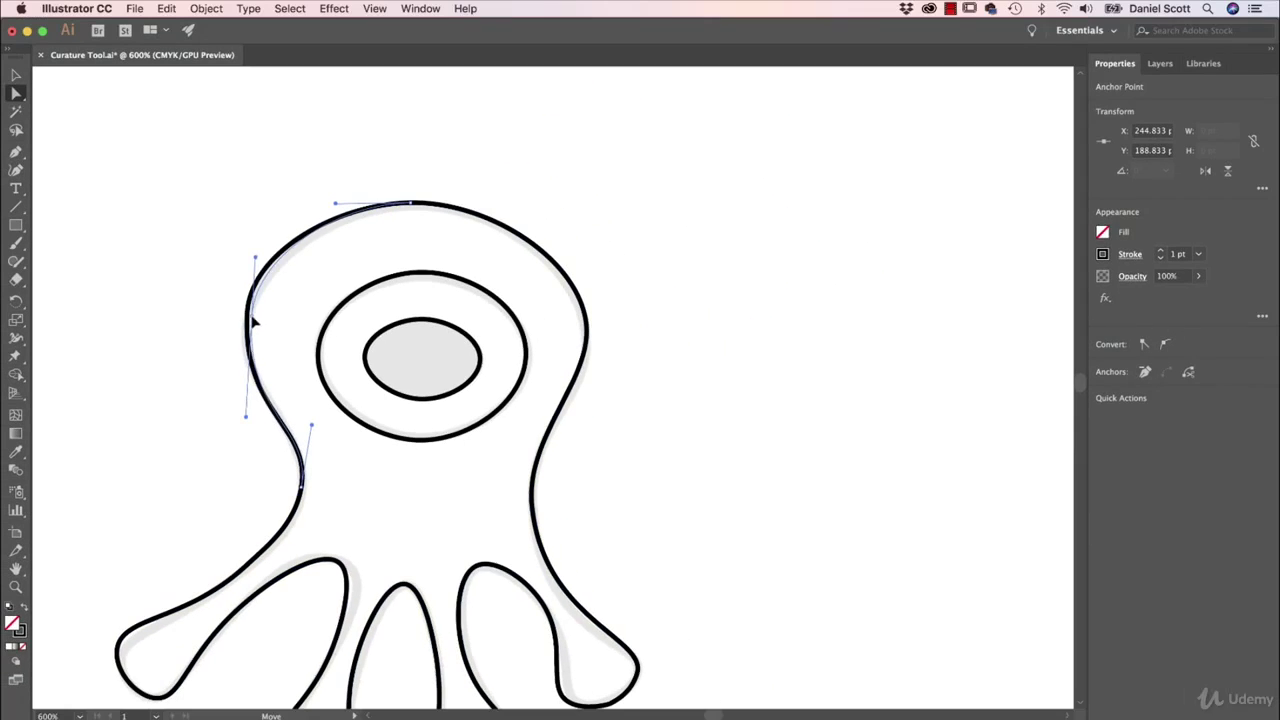
drag(255, 260, 258, 267)
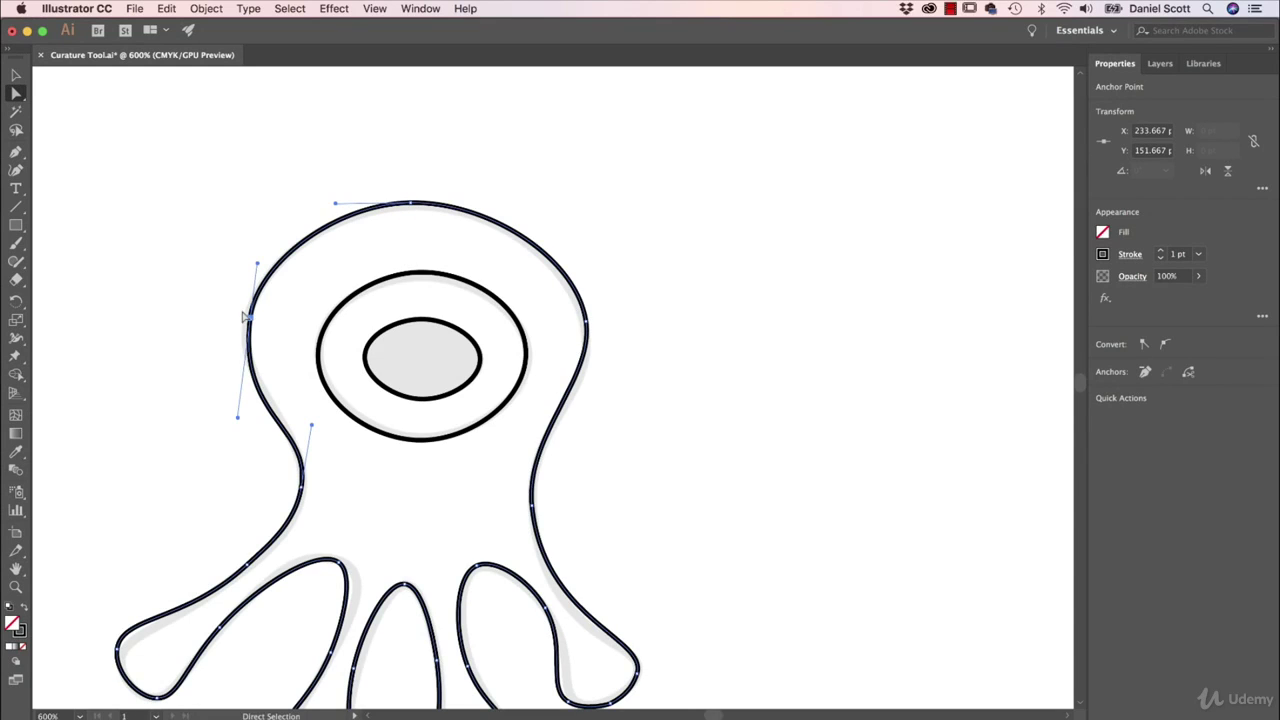
Step: With the Curvature tool, add an anchor below the head's left-side anchor and delete two surplus anchors from the rightmost foot
click(16, 170)
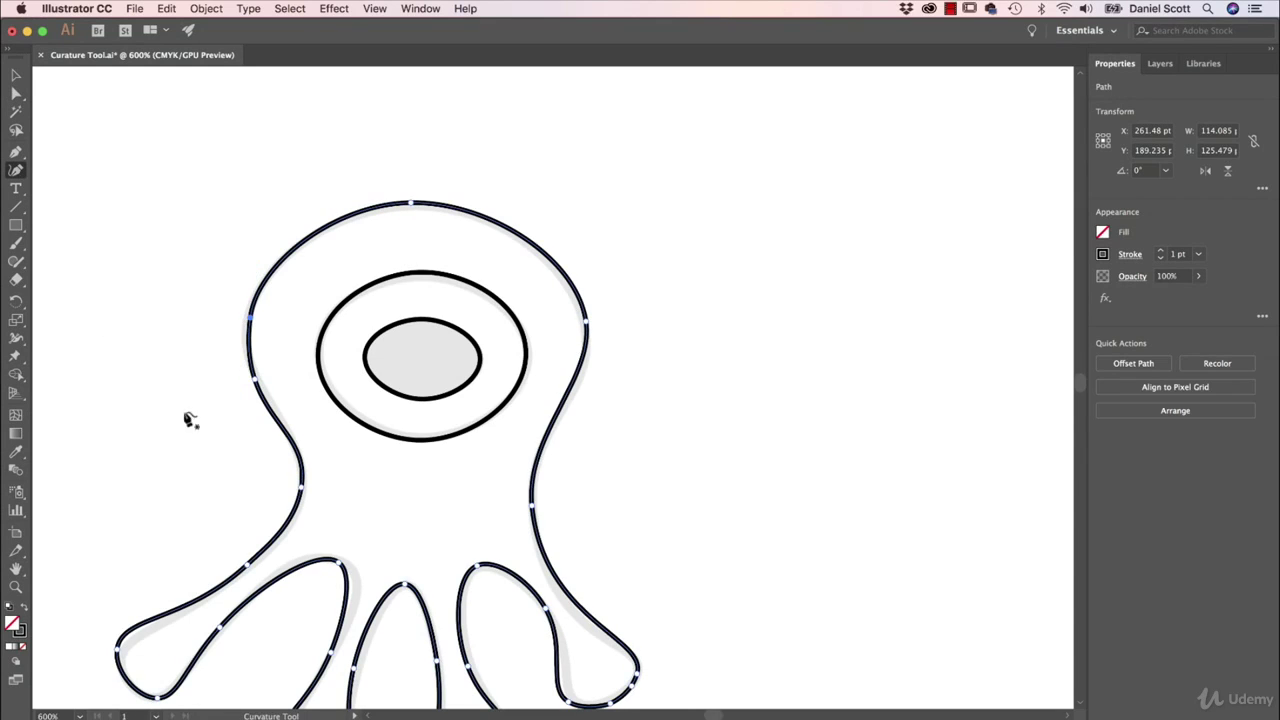
scroll(1008, 429, down, 3)
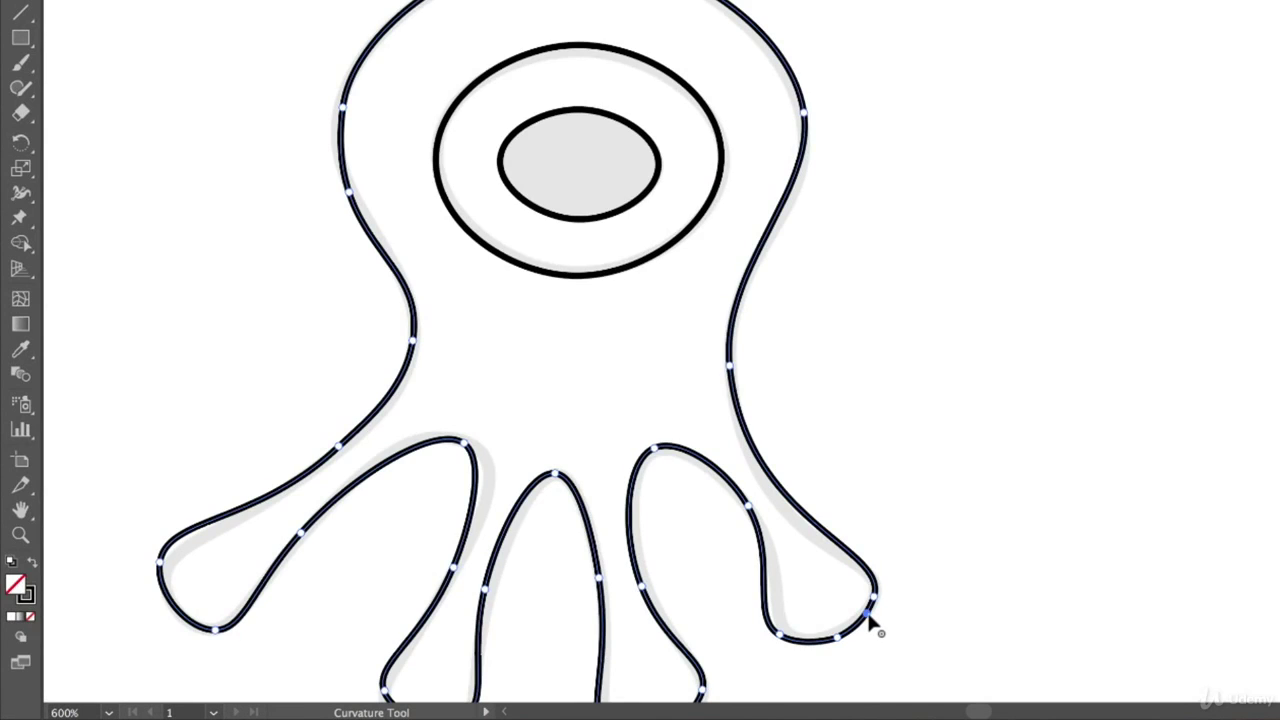
key(Delete)
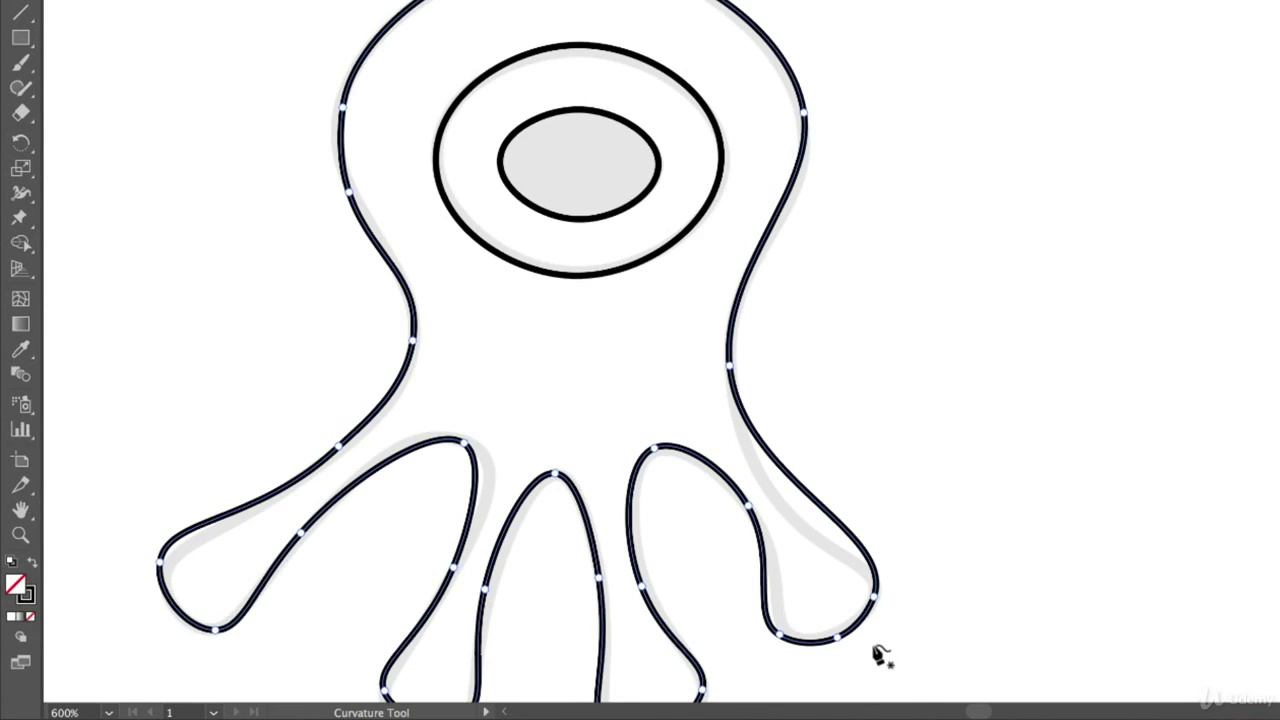
click(838, 638)
key(Delete)
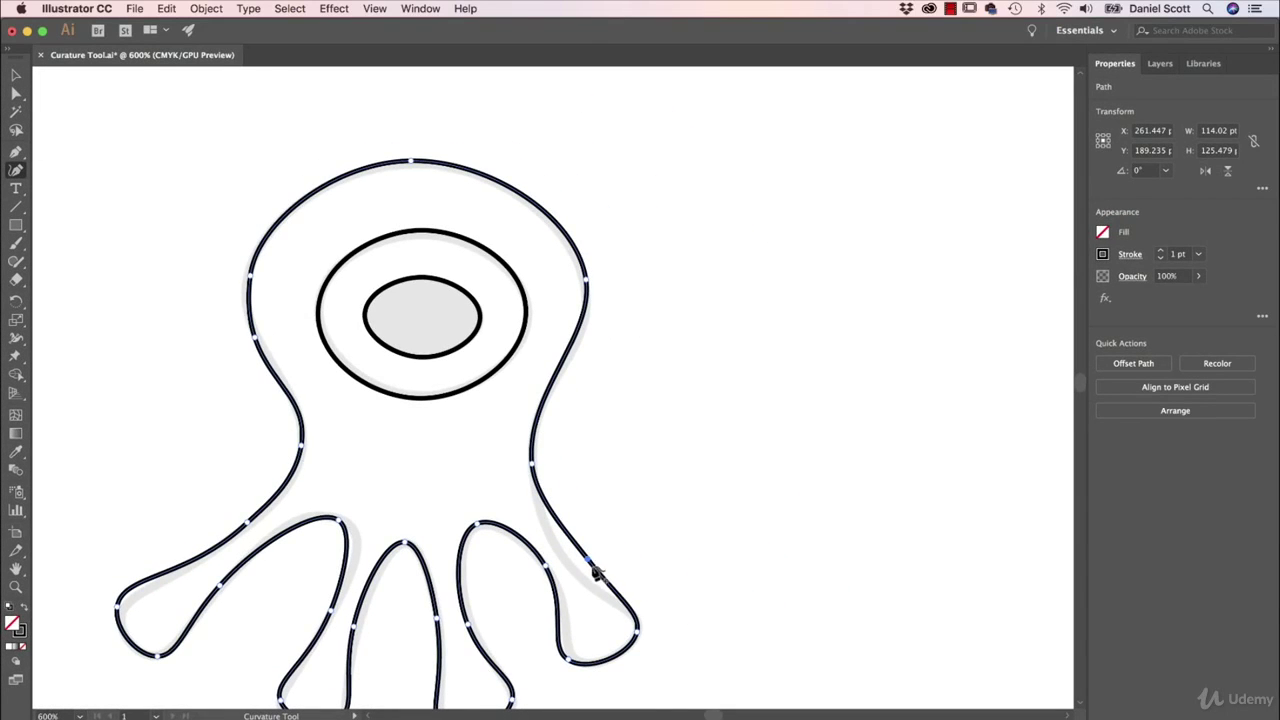
Step: Pull a new anchor on the rightmost leg's outer edge inward onto the template and lengthen the lower handle of the head's right-side anchor
mouse_move(590, 567)
mouse_down()
mouse_move(566, 600)
mouse_move(576, 572)
mouse_up()
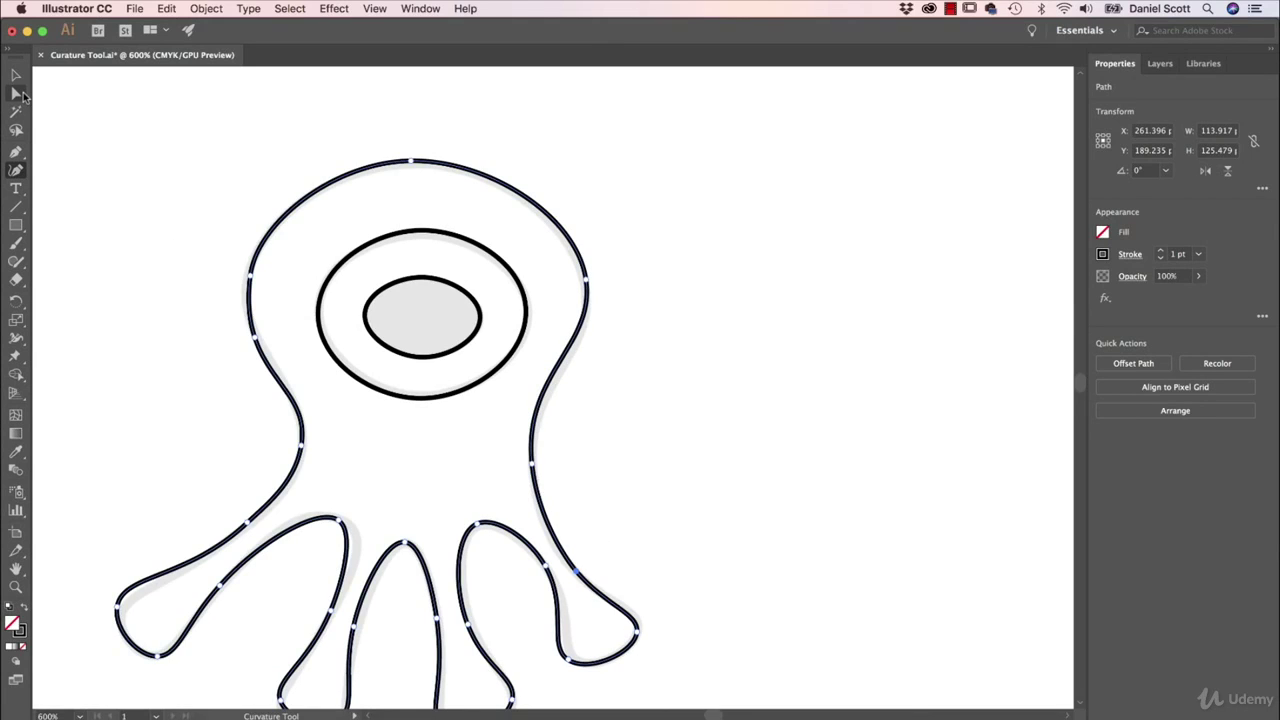
key(a)
click(587, 284)
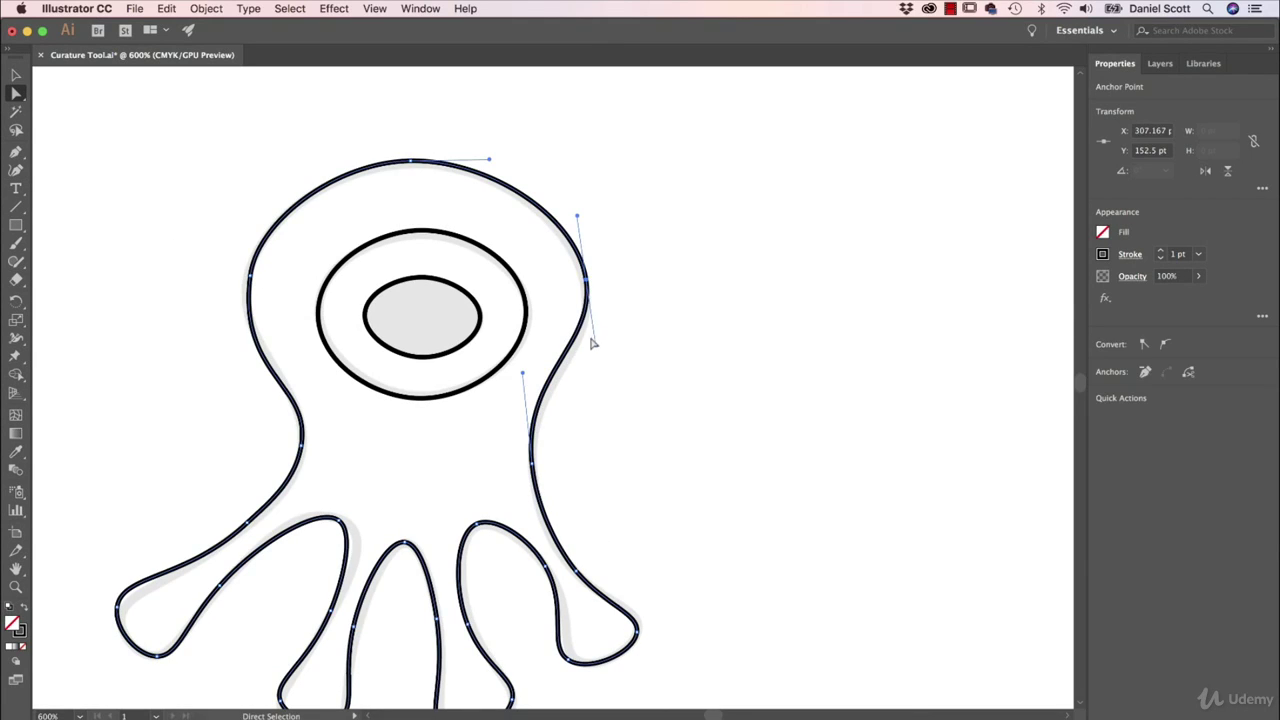
drag(597, 350, 600, 362)
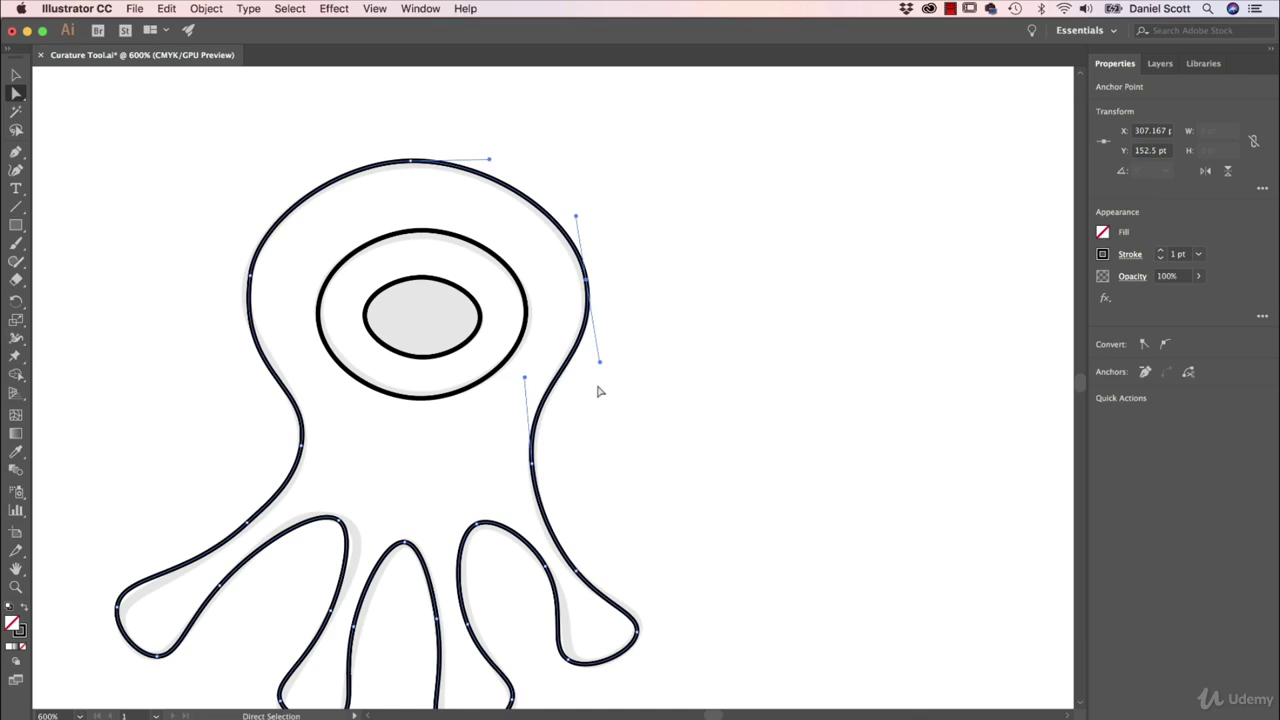
click(680, 424)
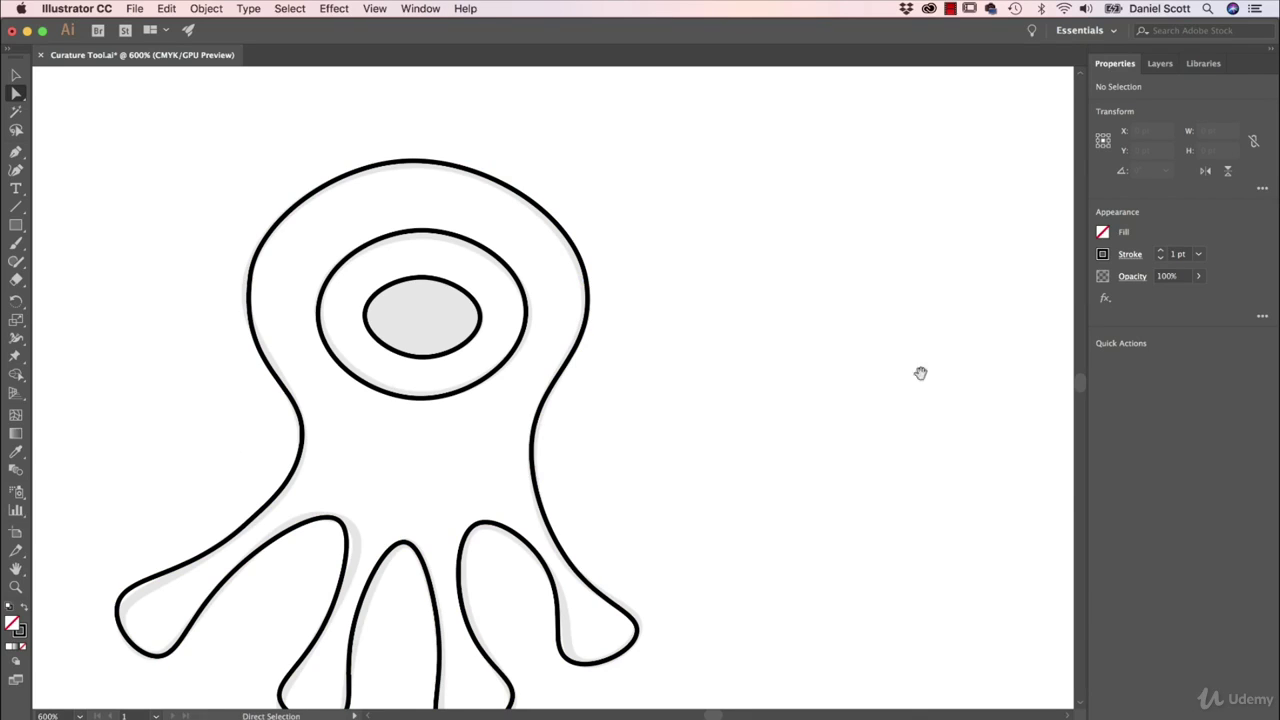
Step: Try to trace the crown template with smooth Curvature tool points, going around the base and leftward to the middle spike
scroll(920, 373, right, 15)
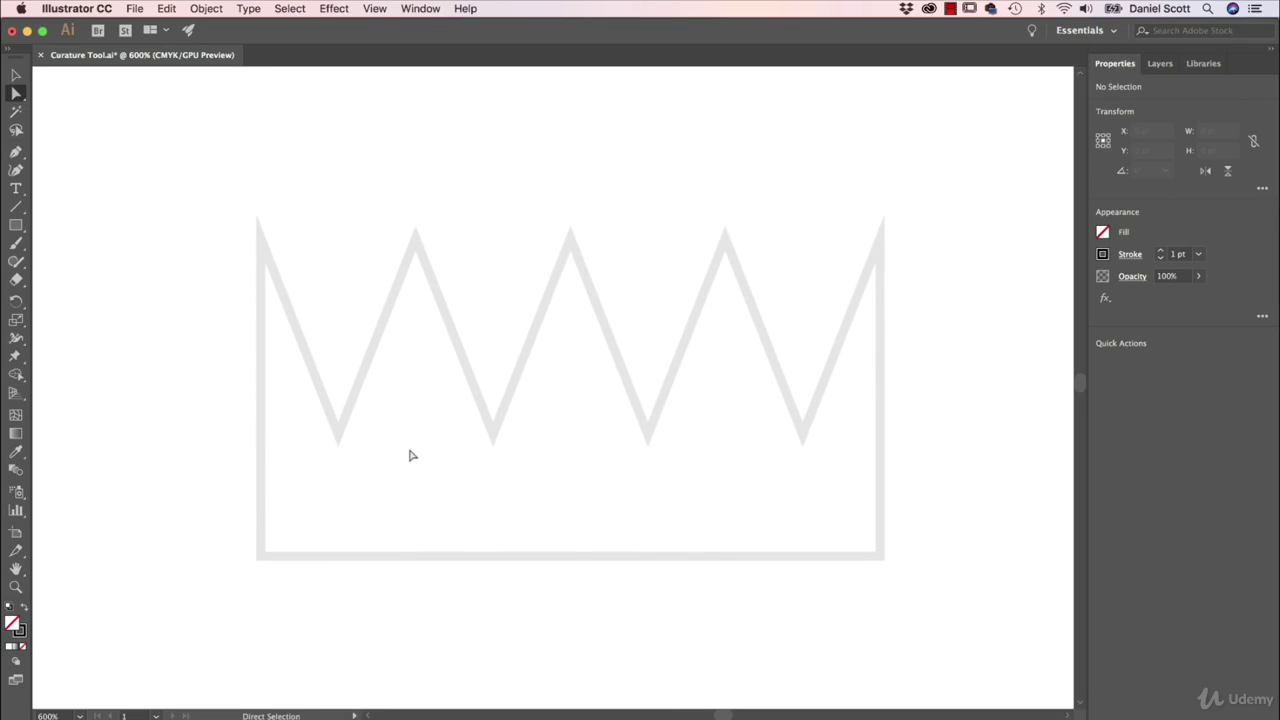
click(19, 169)
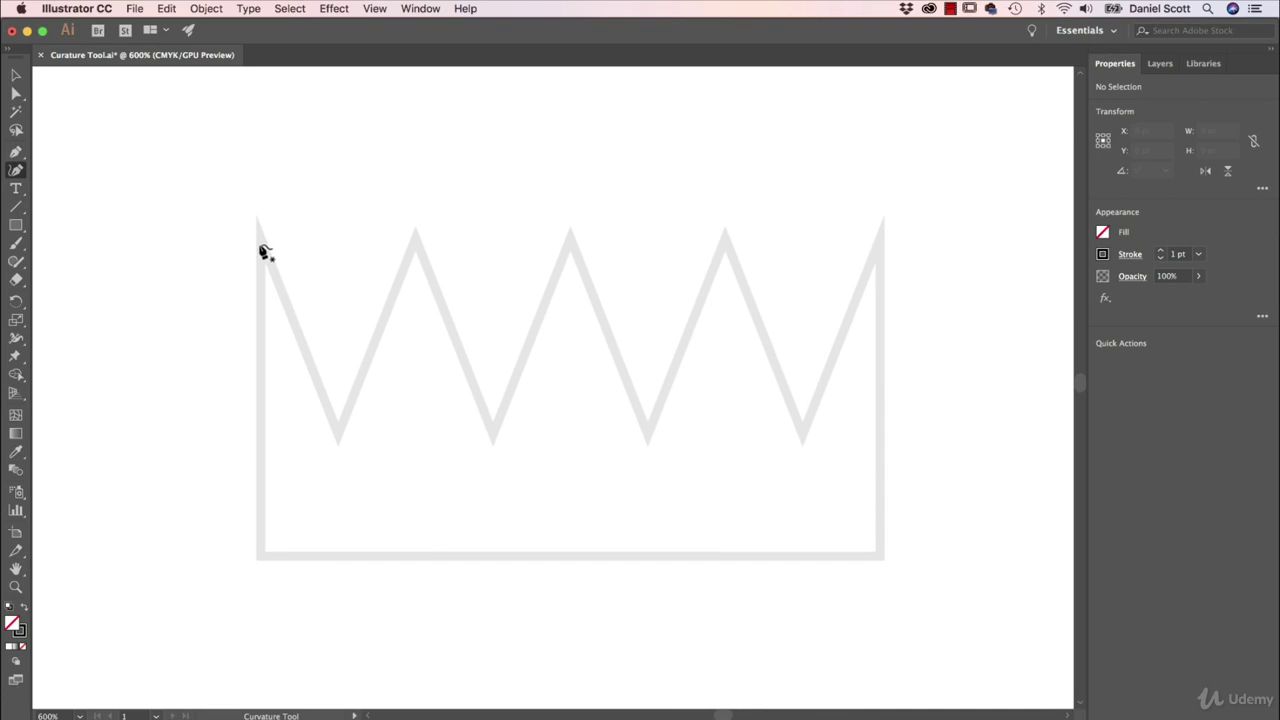
click(260, 238)
click(260, 557)
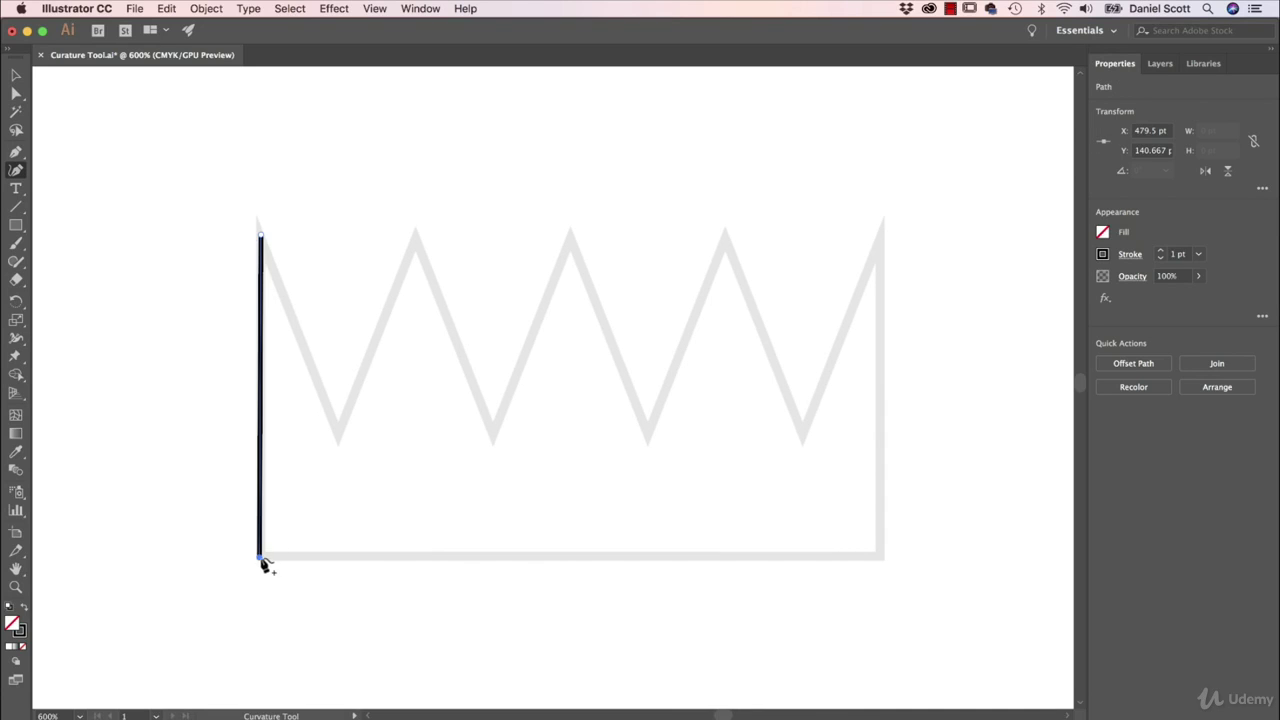
click(879, 557)
click(881, 230)
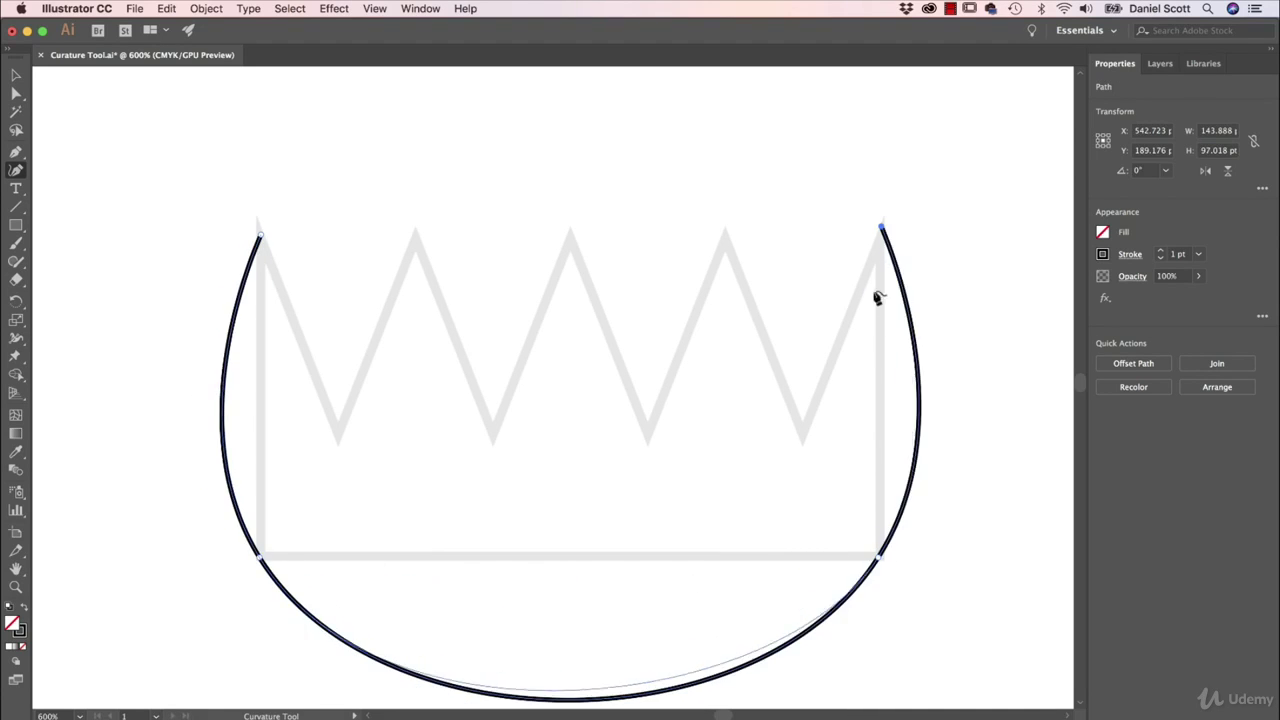
click(799, 438)
click(728, 231)
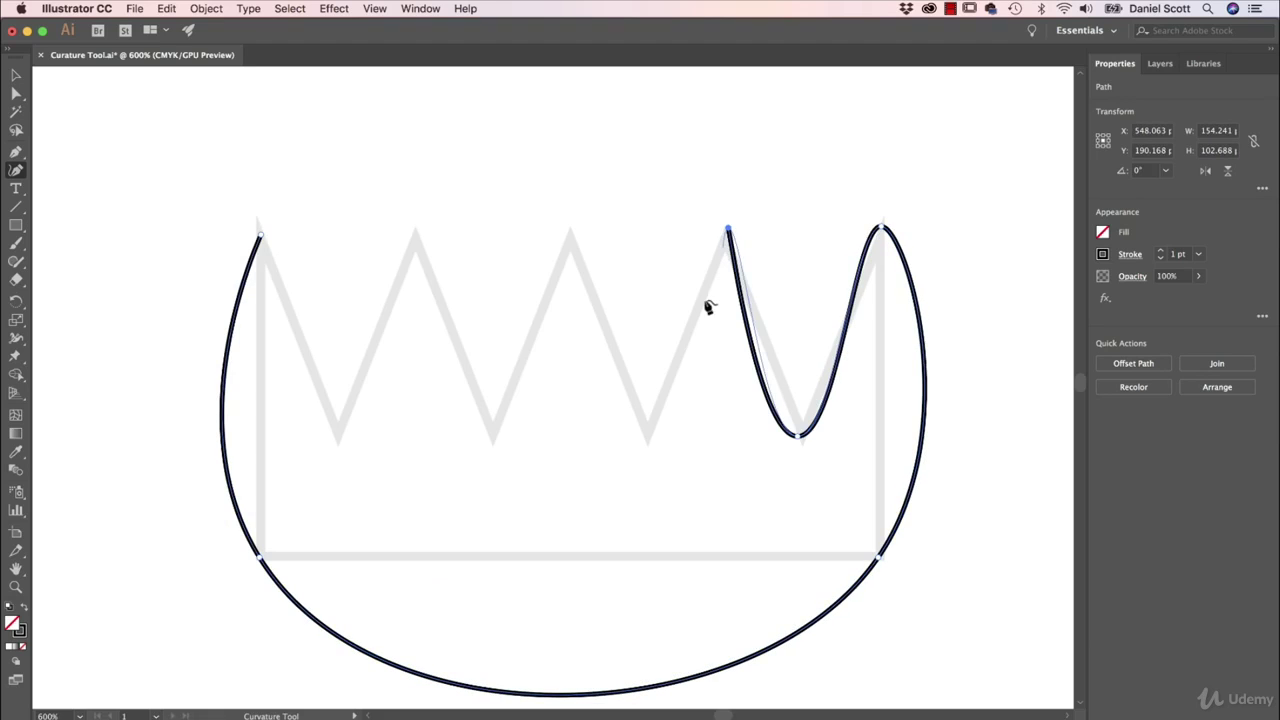
click(646, 431)
click(568, 237)
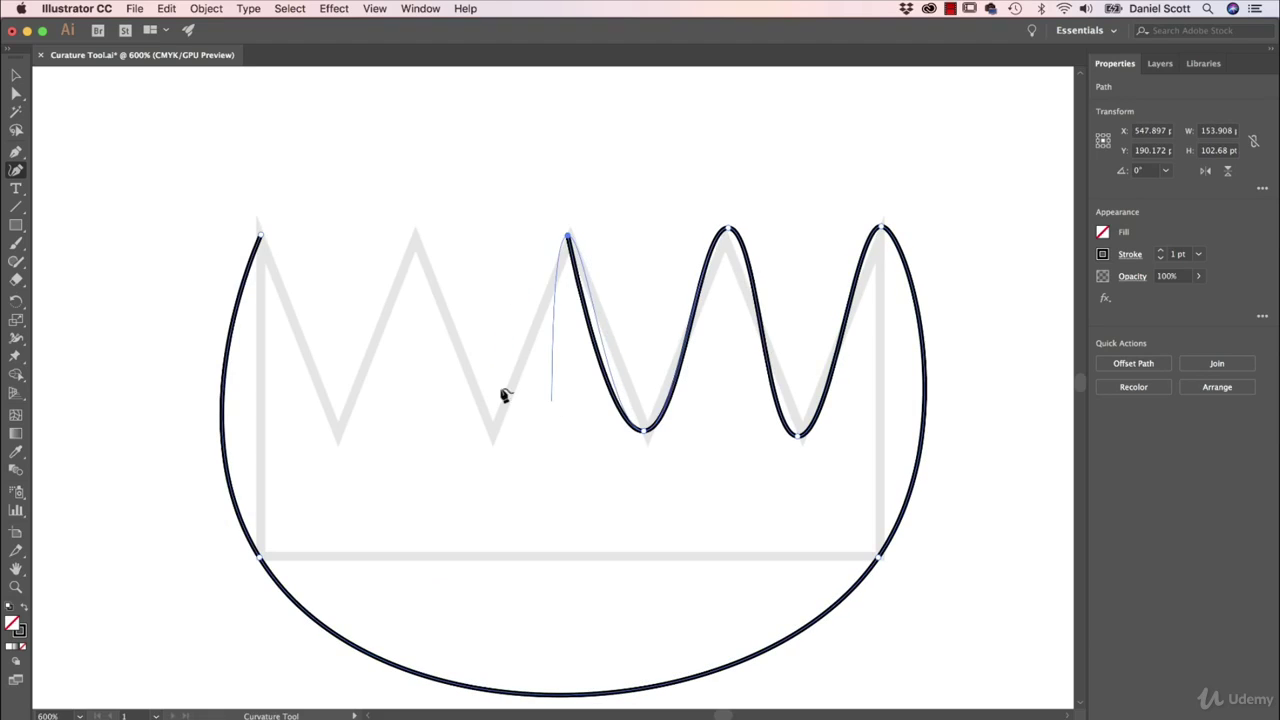
Step: Undo the entire smooth-point tracing of the crown
key(ctrl+z)
key(ctrl+z)
key(ctrl+z)
key(ctrl+z)
key(ctrl+z)
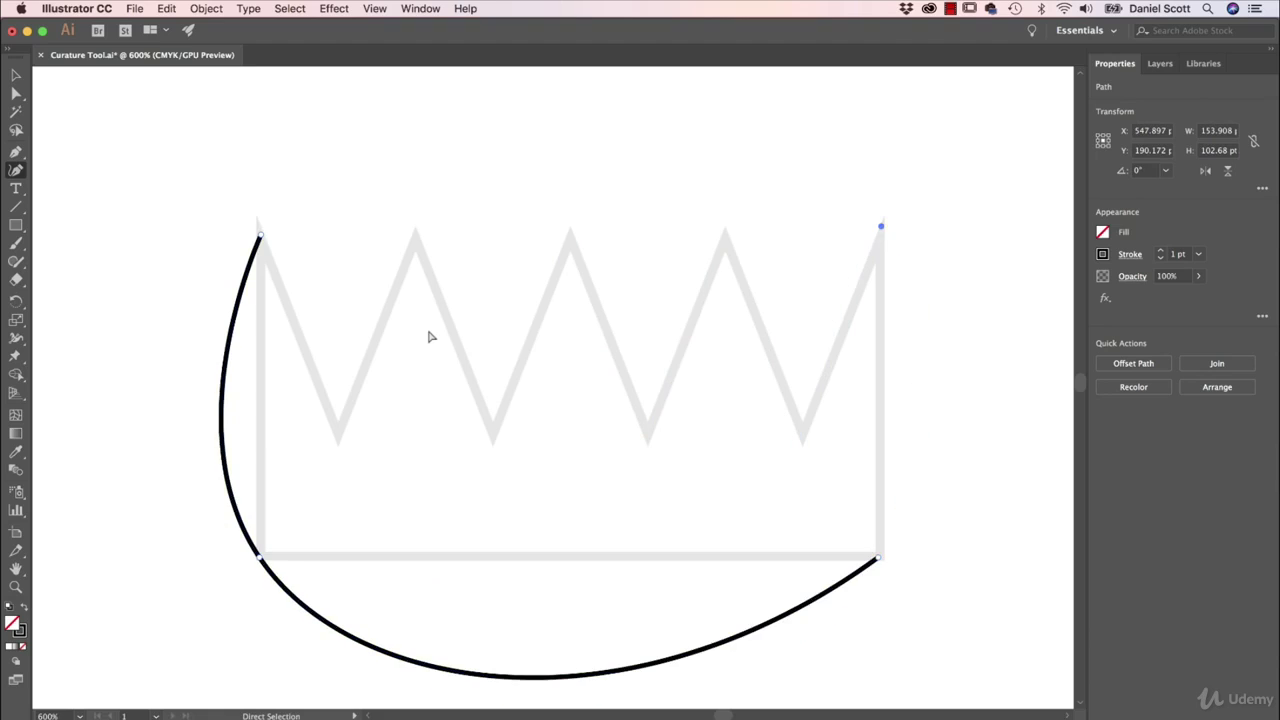
key(ctrl+z)
key(ctrl+z)
key(ctrl+z)
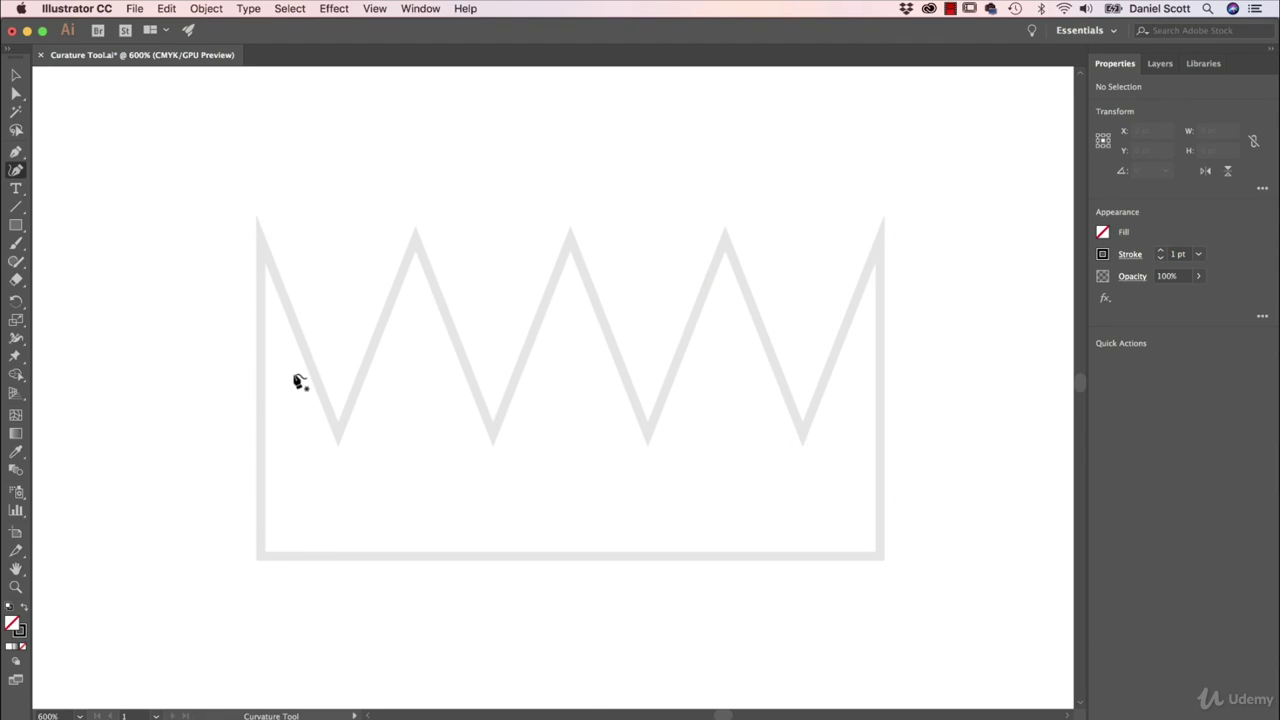
Step: Trace the crown's left side, base and right side with straight Curvature tool segments, placing corner points at the template's corners
click(259, 238)
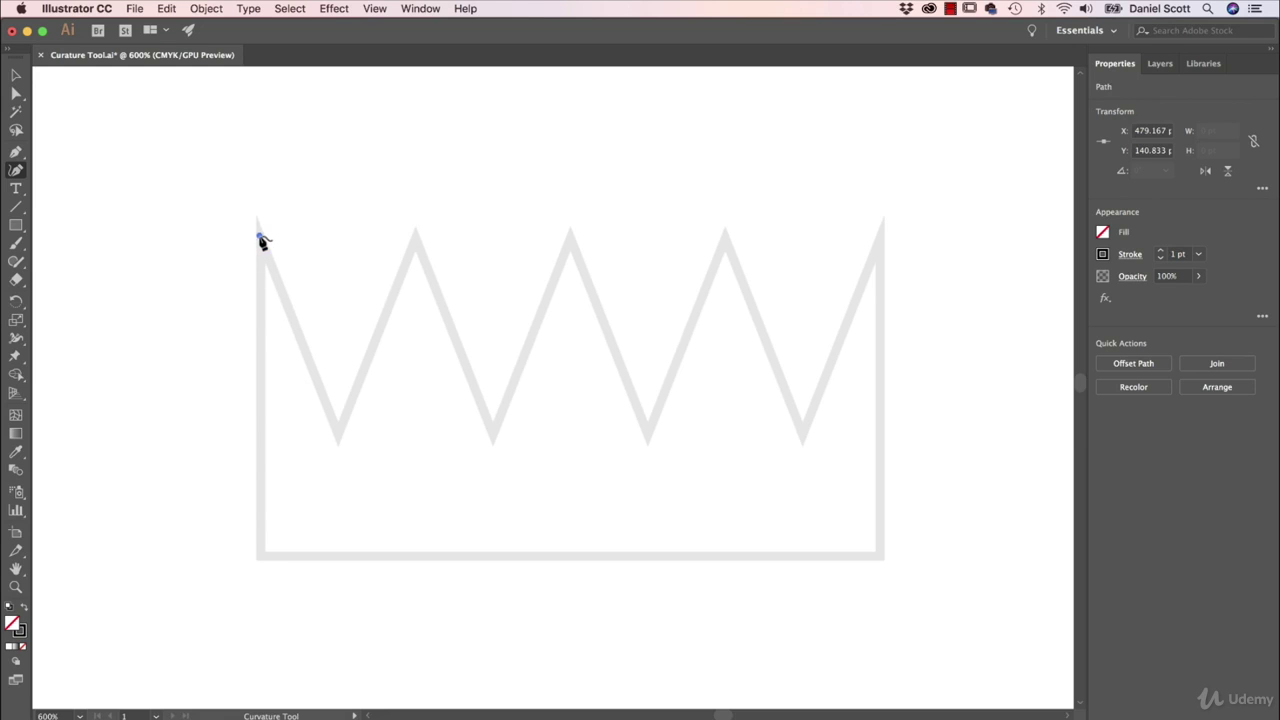
double_click(264, 555)
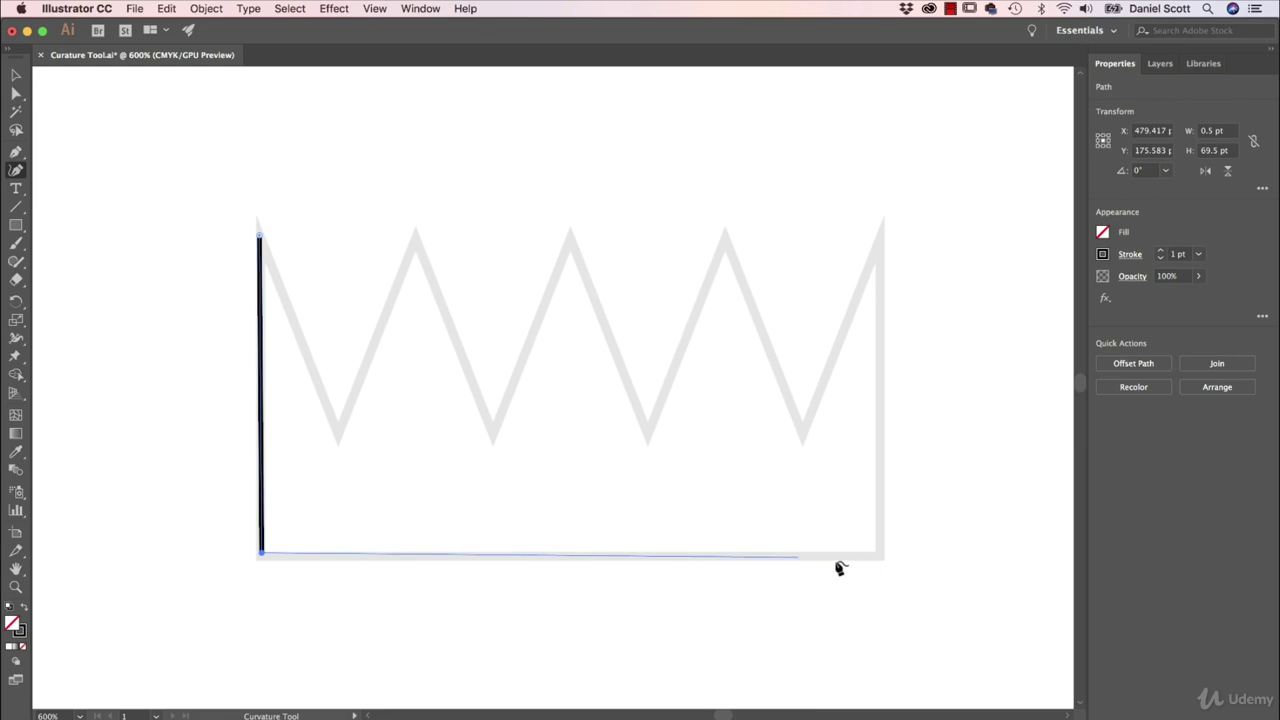
double_click(879, 557)
double_click(879, 232)
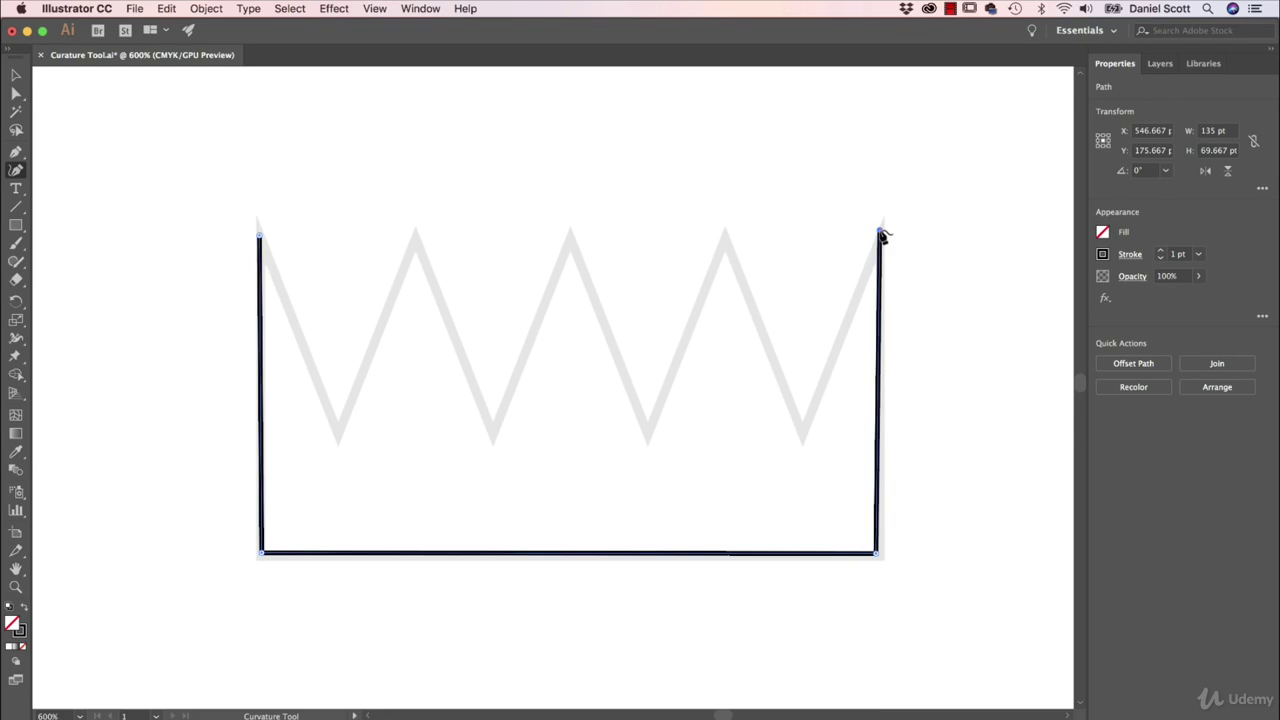
Step: Continue the crown path with corner points along the zigzag from the rightmost valley to the middle peak
double_click(802, 430)
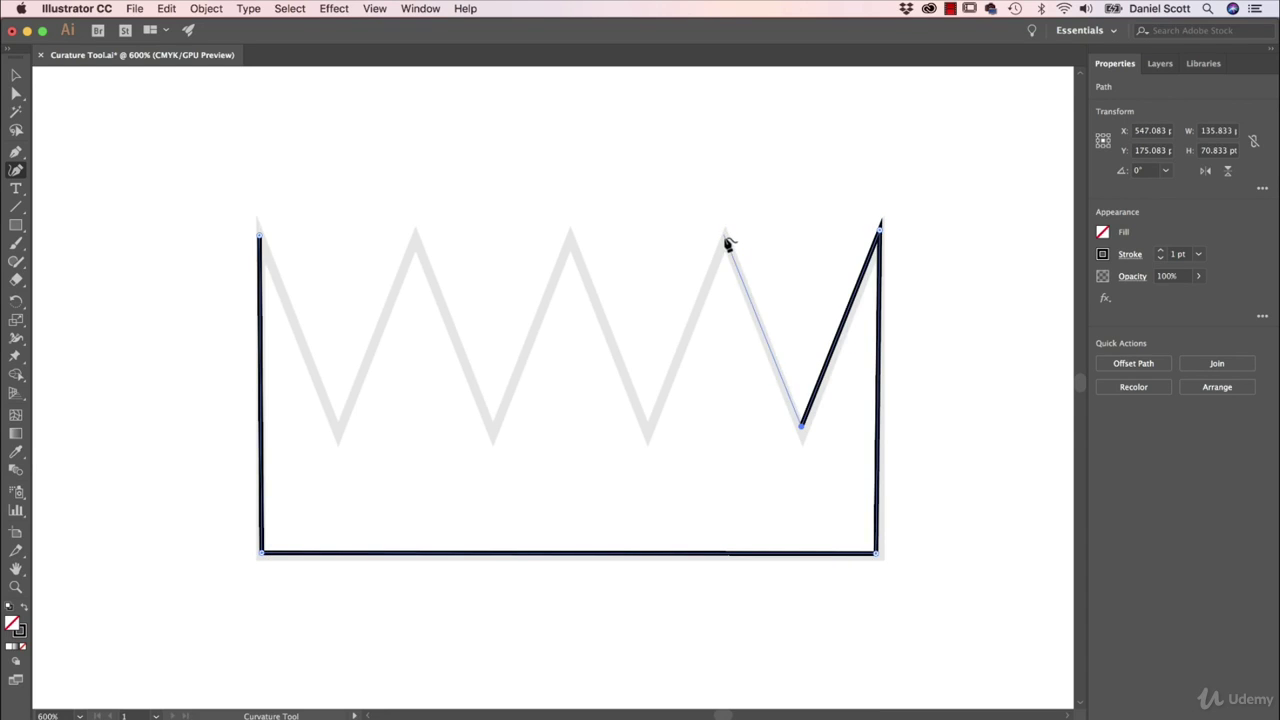
double_click(725, 238)
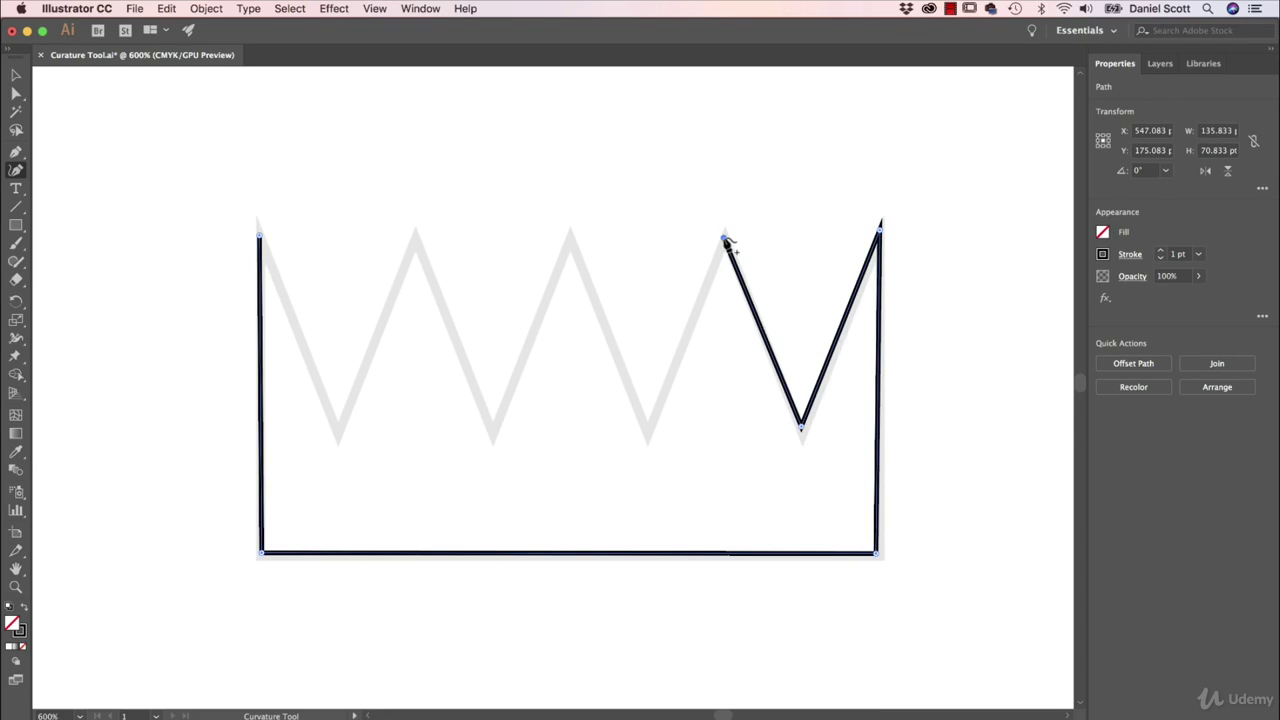
double_click(650, 432)
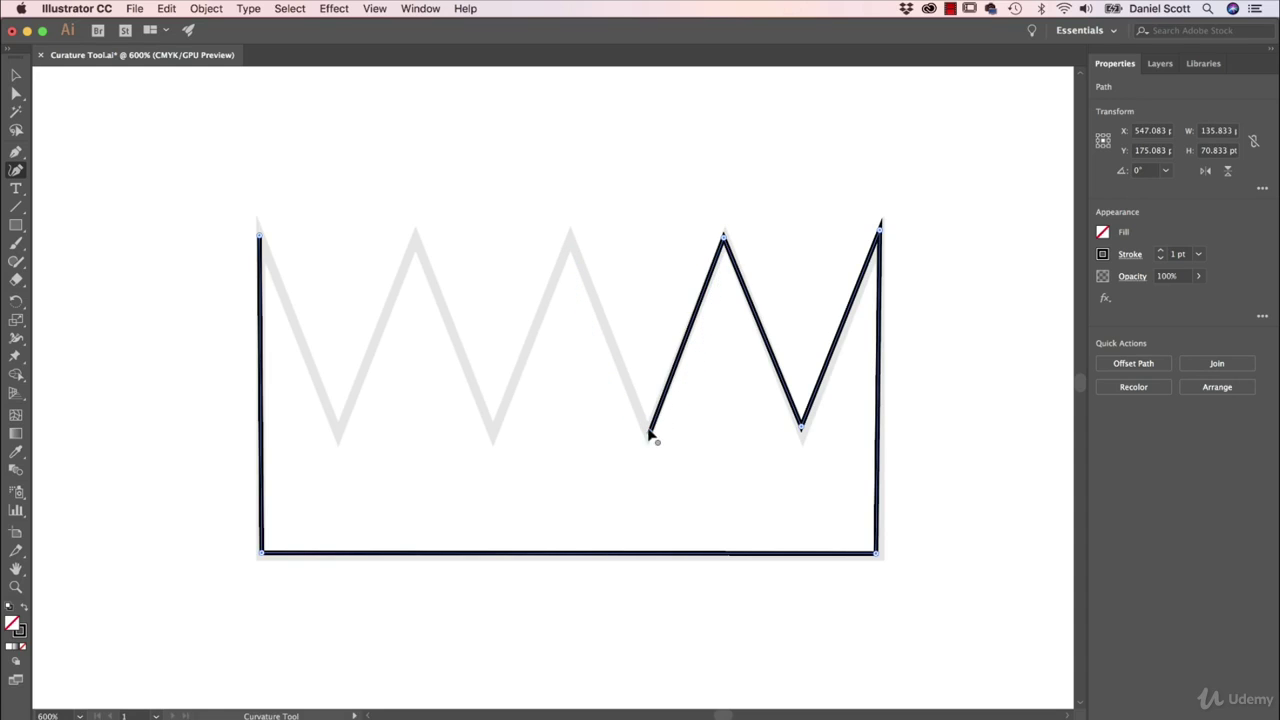
key(Escape)
click(569, 237)
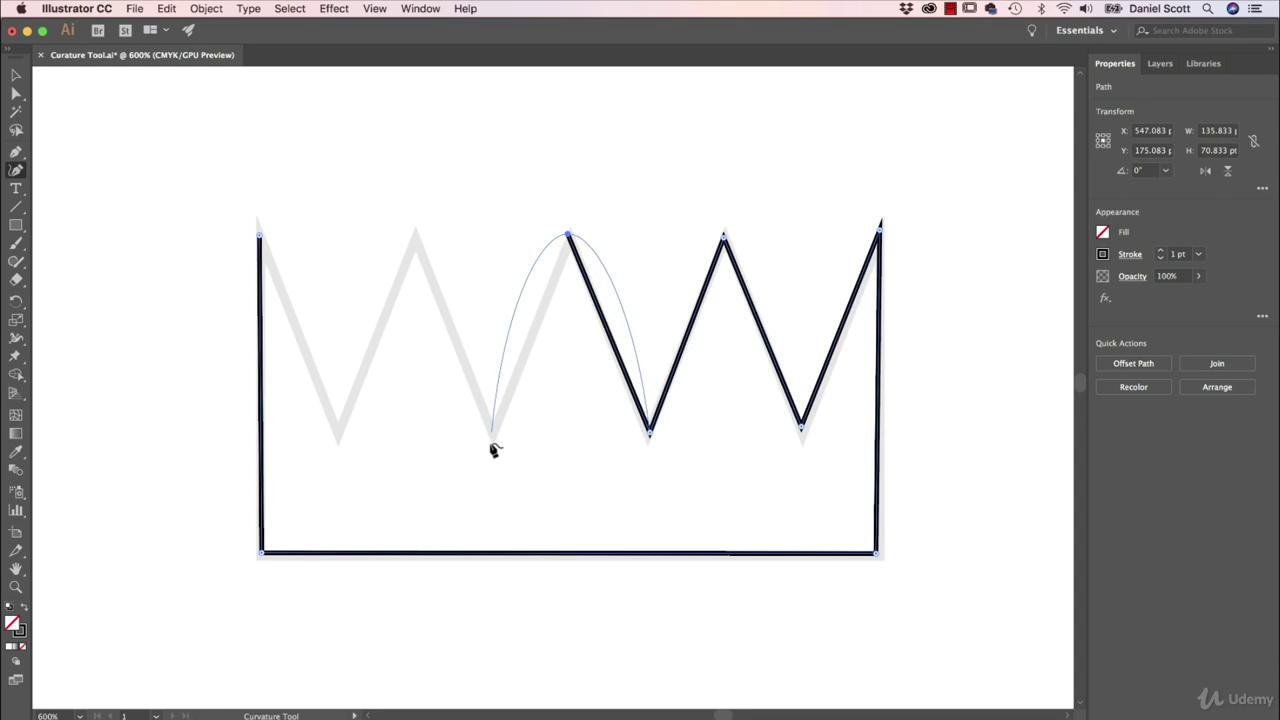
double_click(569, 236)
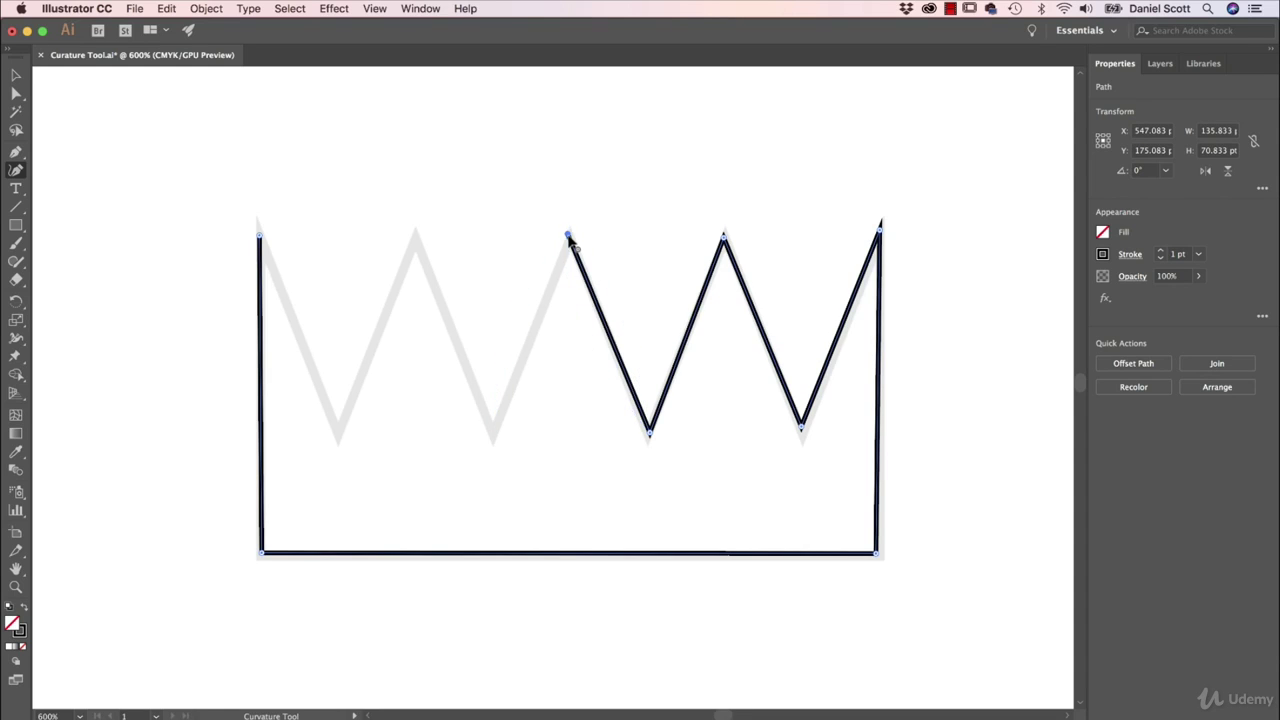
Step: Trace the crown's remaining two valleys and the peak between them, closing the path at the starting point on the upper-left tip
double_click(493, 436)
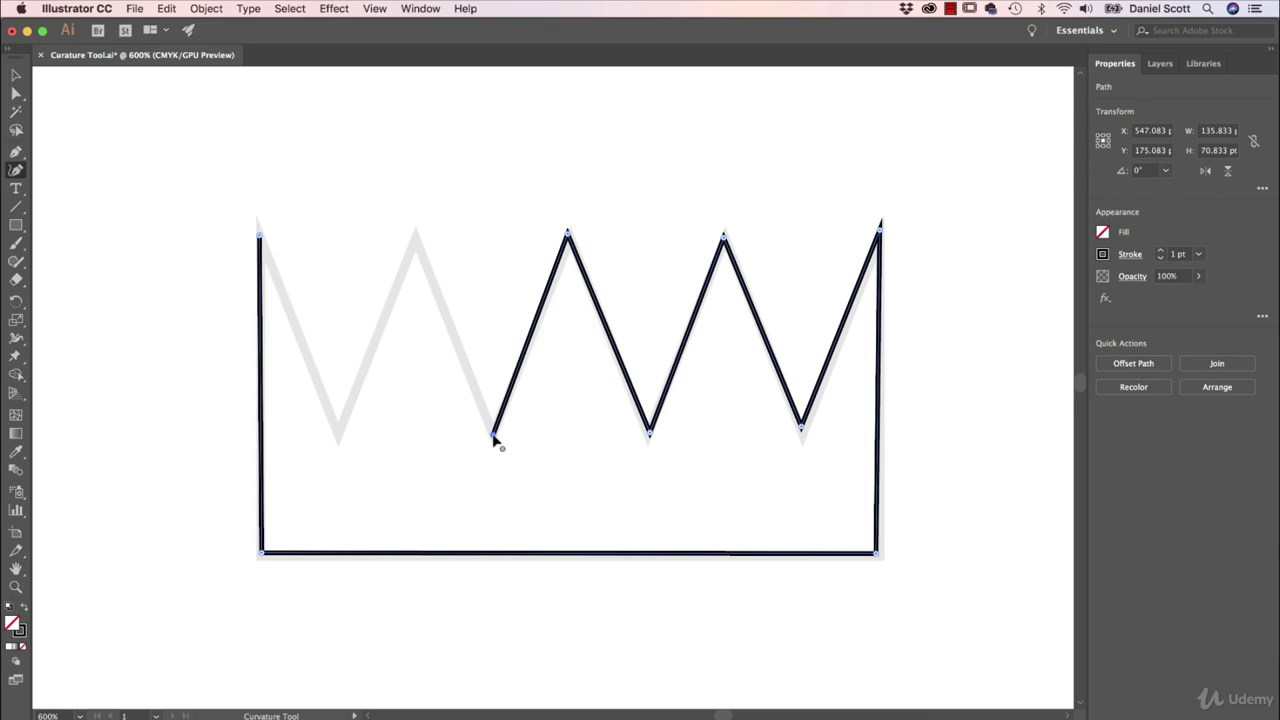
click(416, 237)
double_click(337, 429)
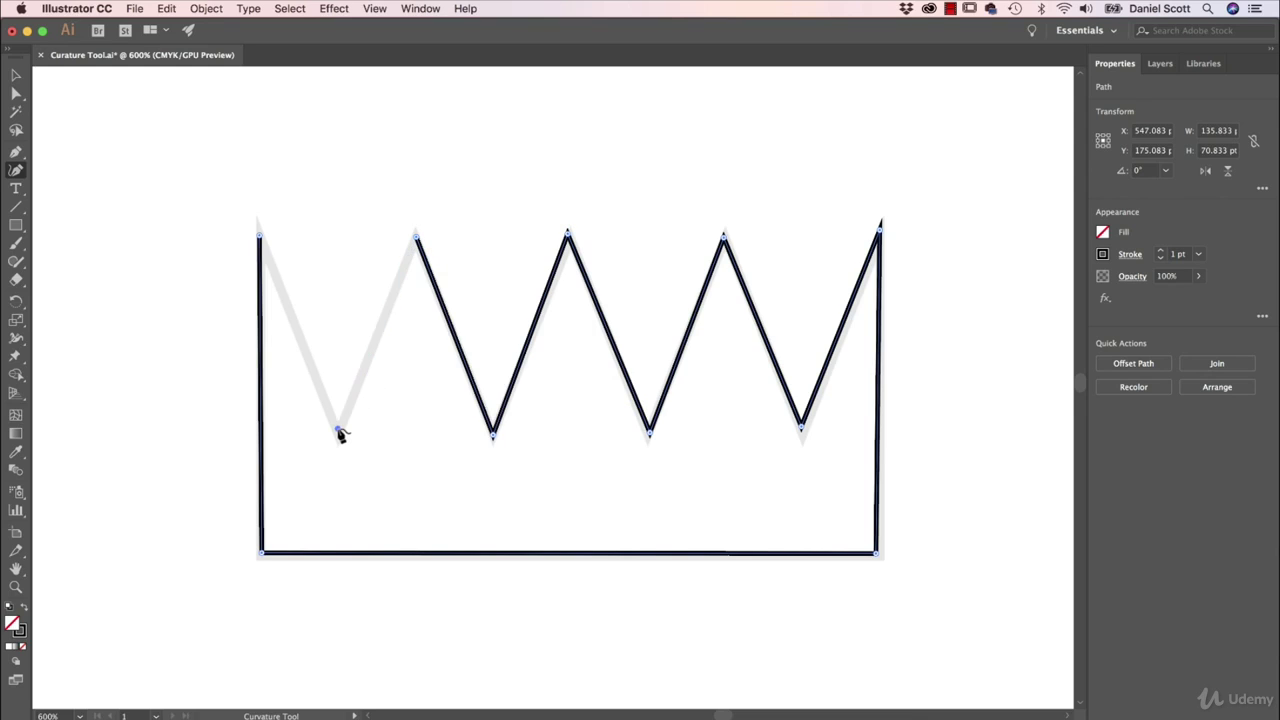
click(260, 240)
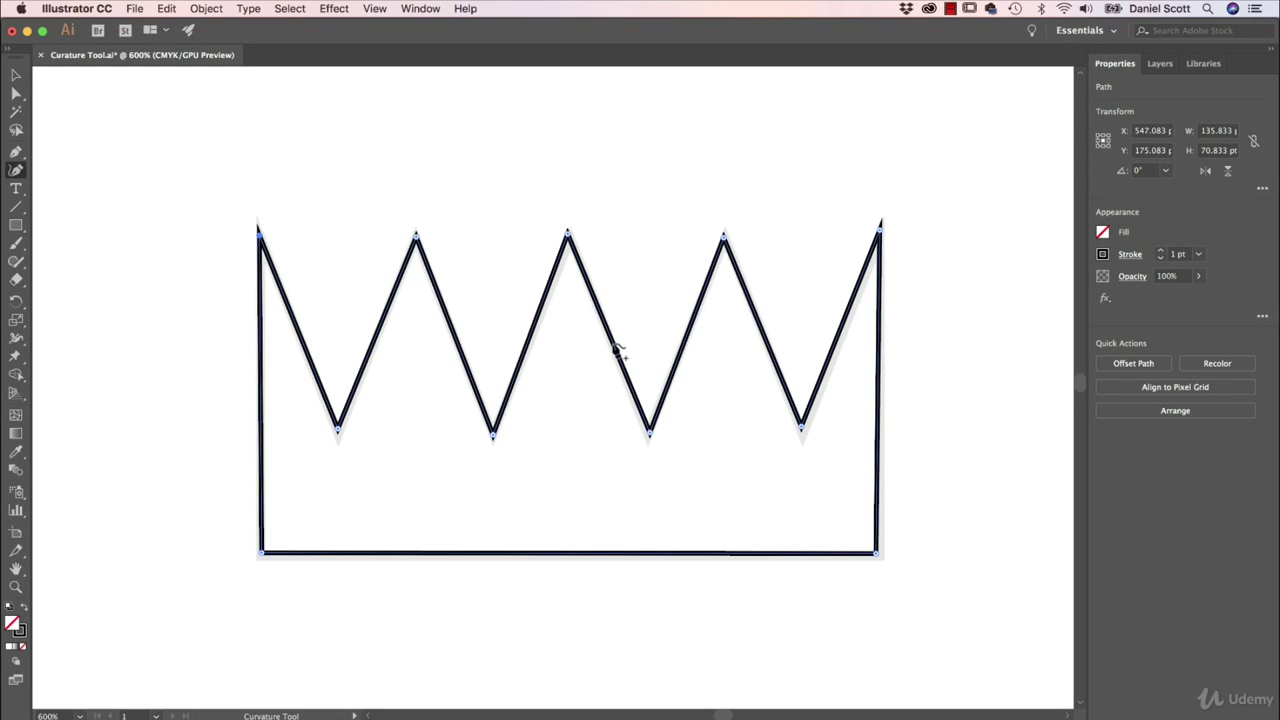
Step: Locate the two-eyed ninja template with raised arms and bring its whole drawing into view
key(space)
drag(371, 311, 1000, 339)
drag(525, 412, 891, 380)
drag(670, 462, 223, 420)
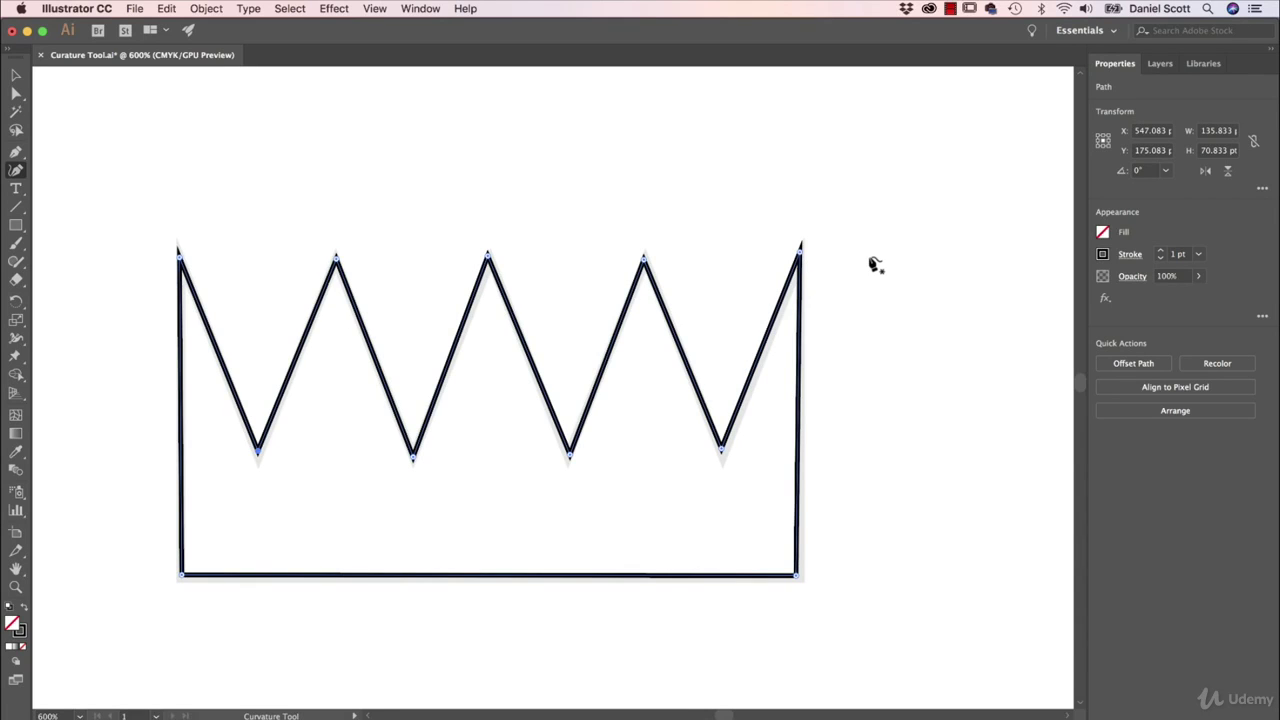
key(space)
drag(657, 487, 982, 258)
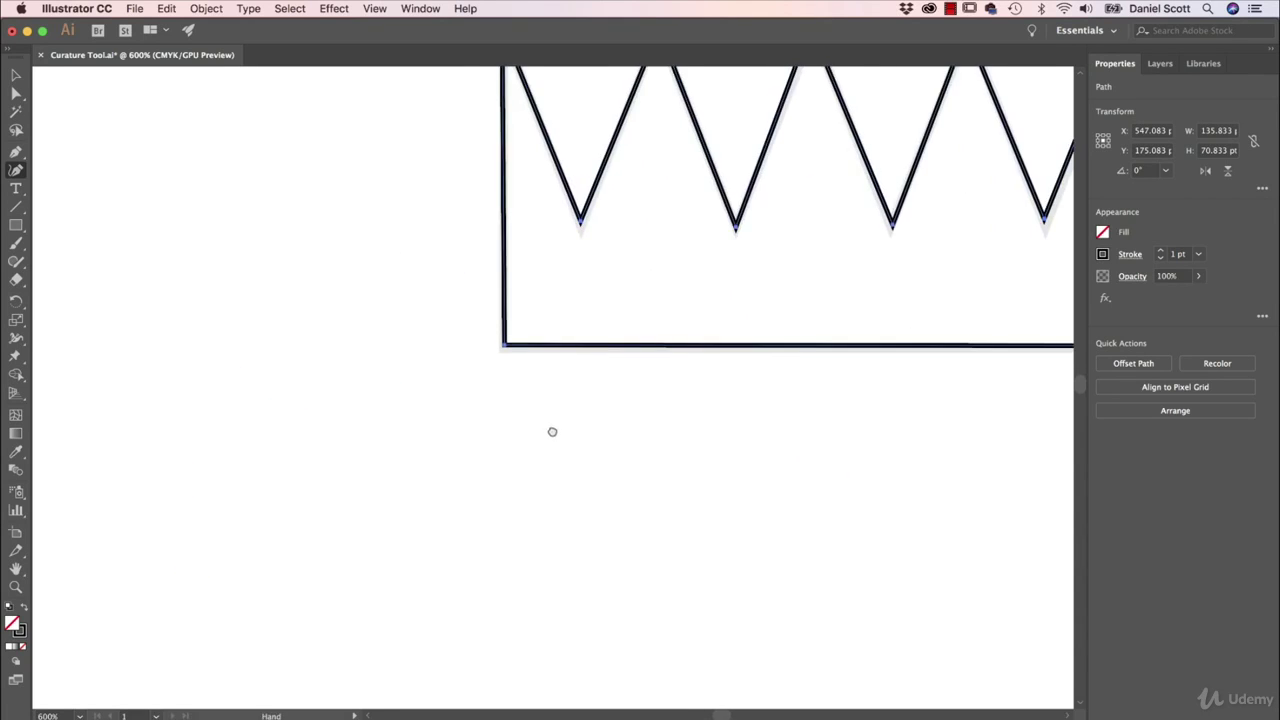
drag(553, 432, 908, 92)
drag(623, 315, 777, 269)
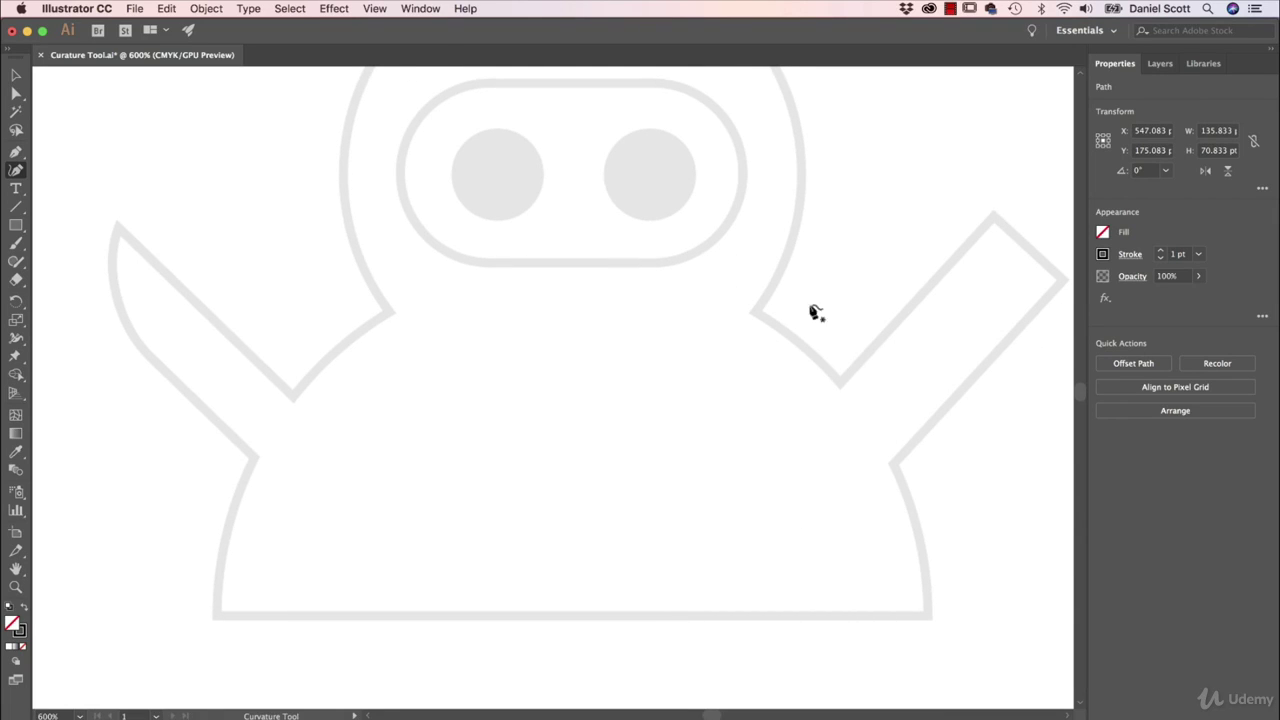
scroll(815, 313, up, 3)
scroll(815, 313, right, 3)
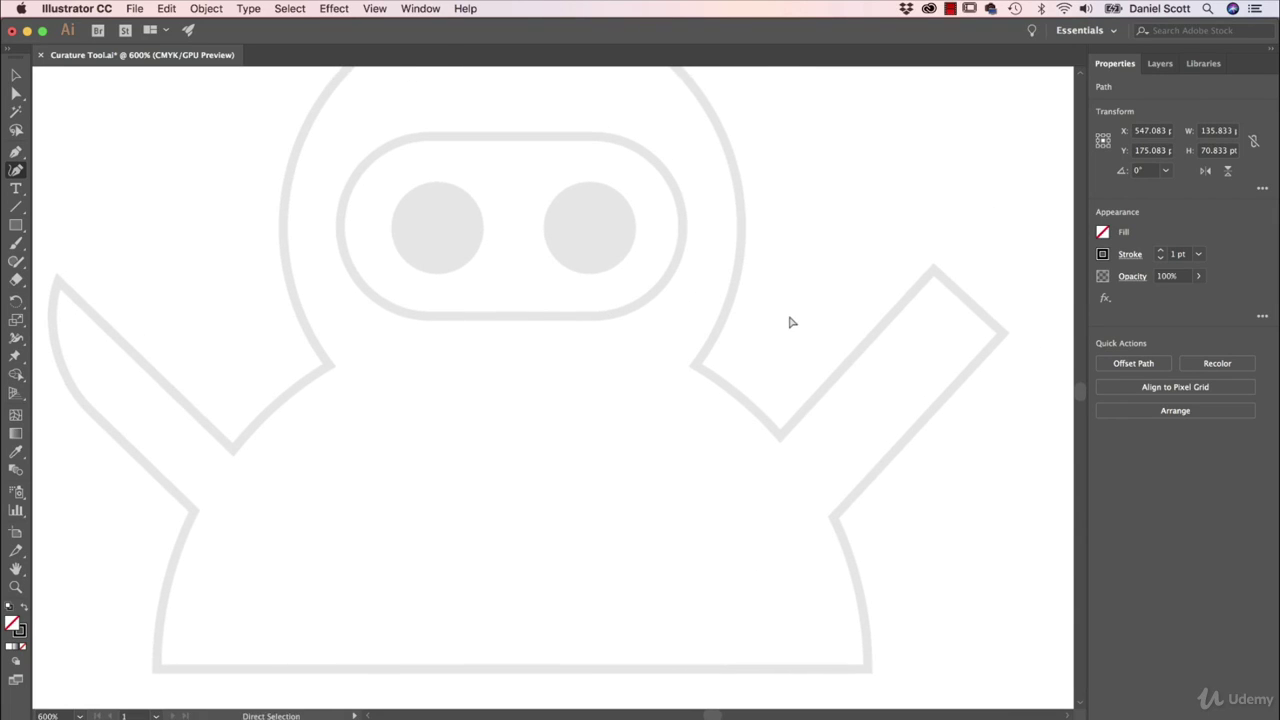
key(super+0)
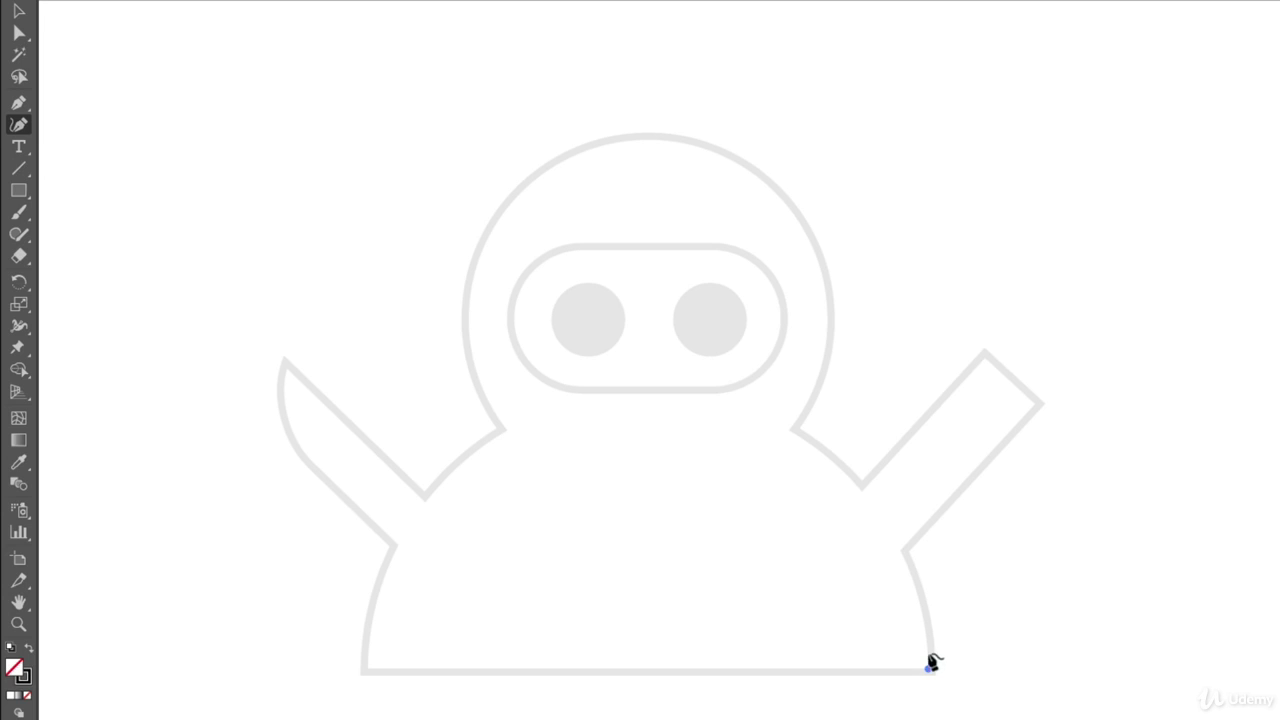
Step: Trace the ninja's lower right body edge, straight-sided right arm and curved right shoulder up to the neck with the Curvature tool
click(921, 603)
click(904, 551)
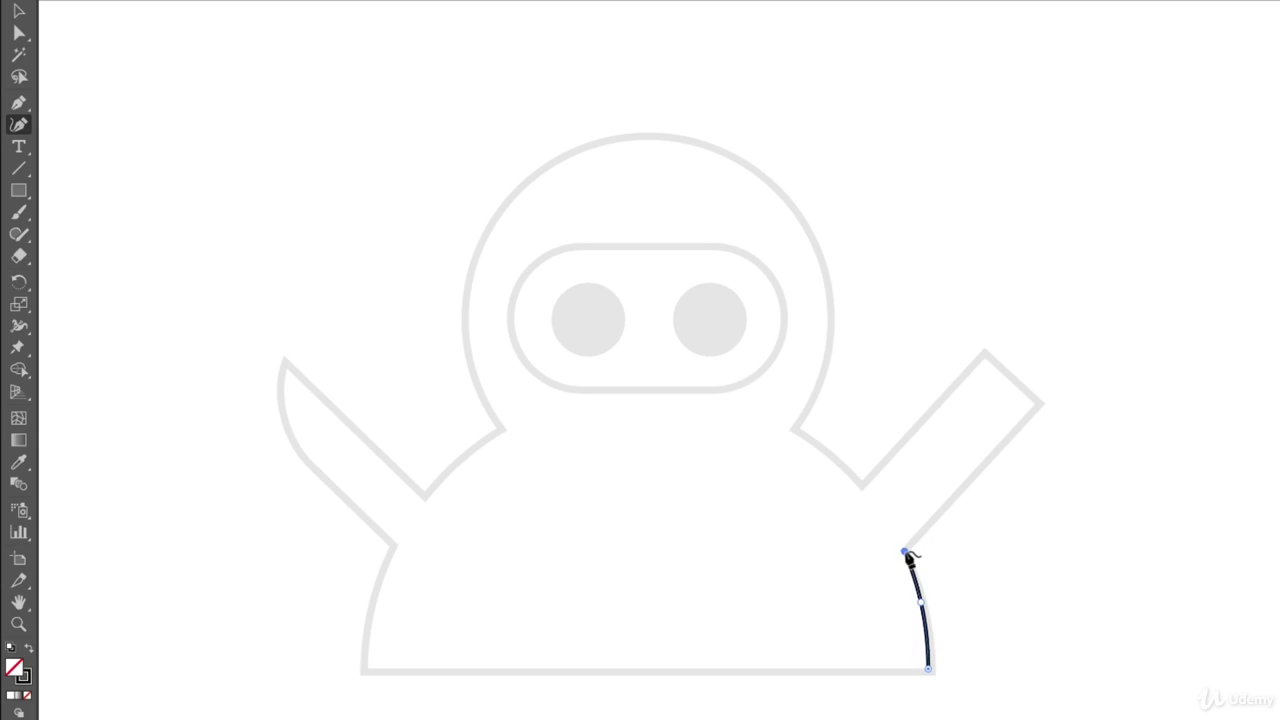
click(1039, 404)
click(984, 353)
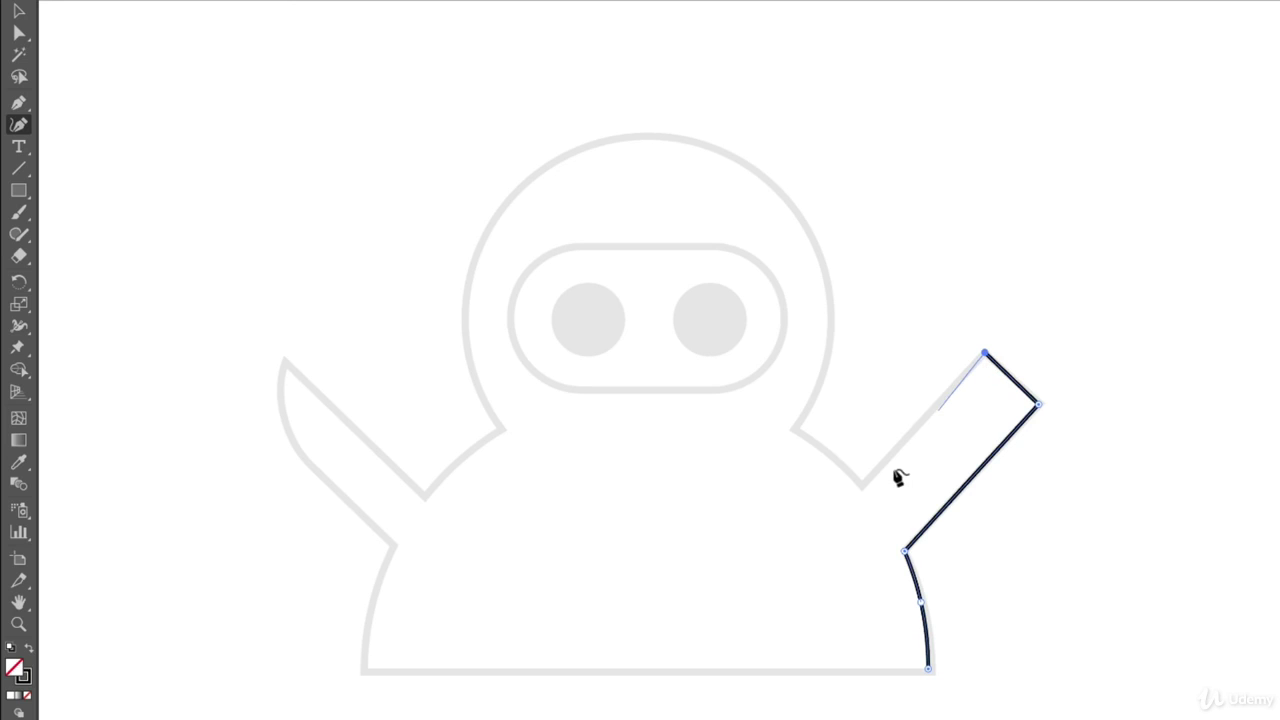
click(862, 485)
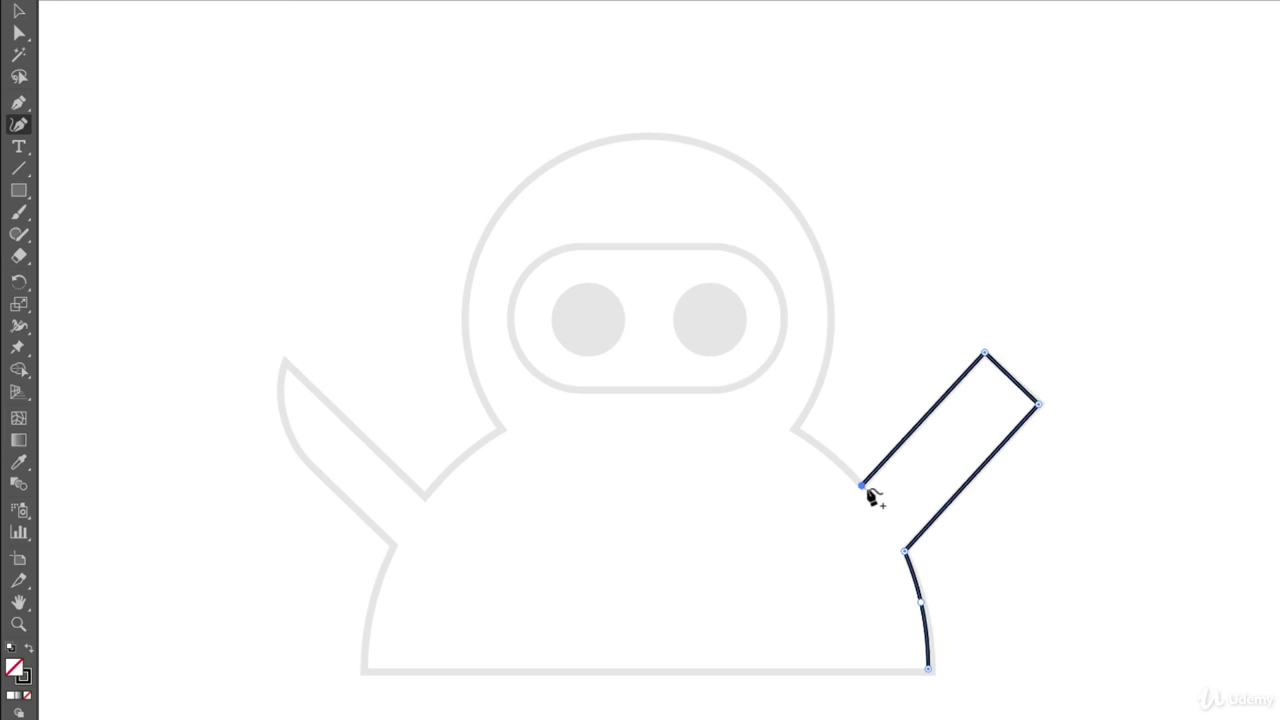
click(826, 452)
click(793, 429)
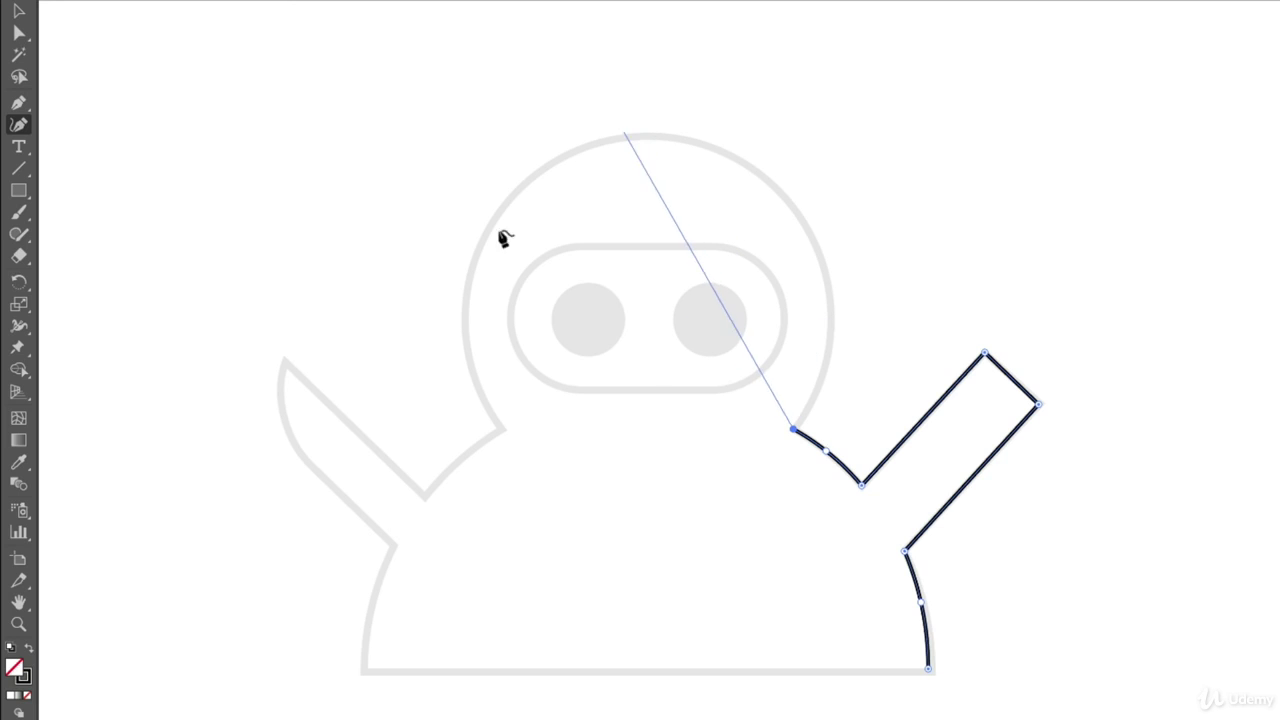
Step: Continue the path around the ninja's round head to the left neck corner and along the curved left shoulder to the arm
click(829, 315)
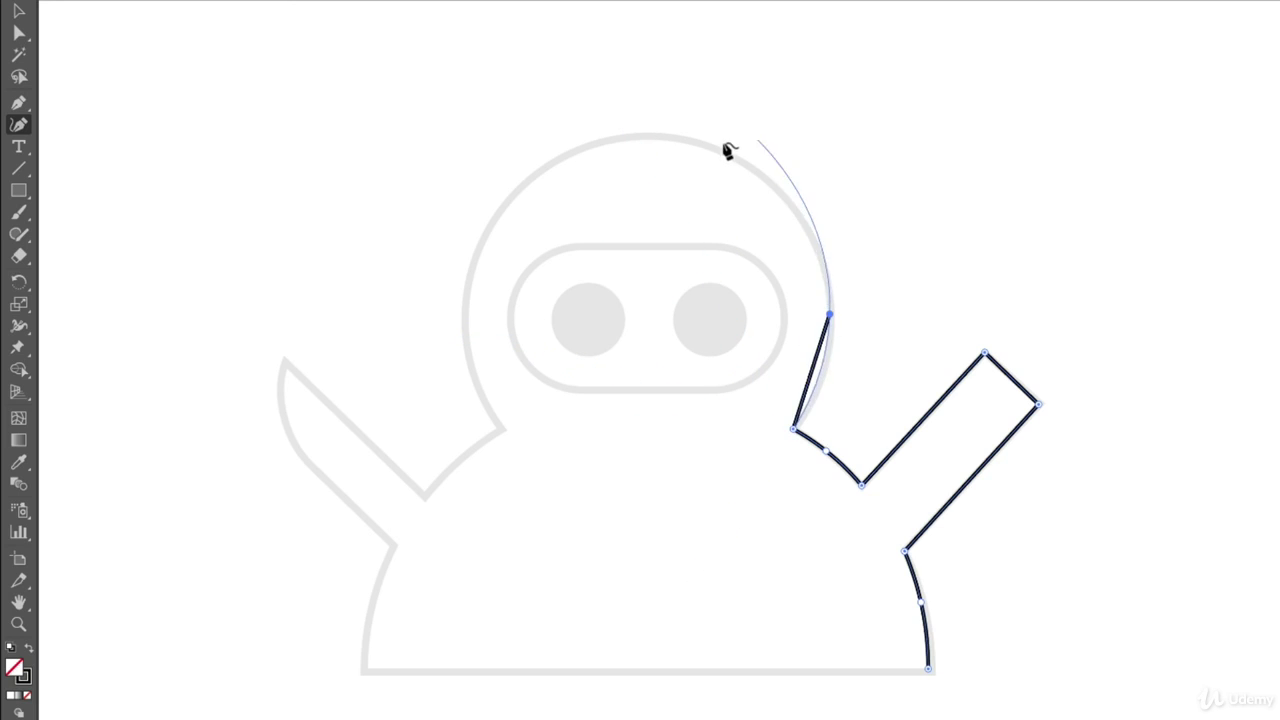
click(641, 135)
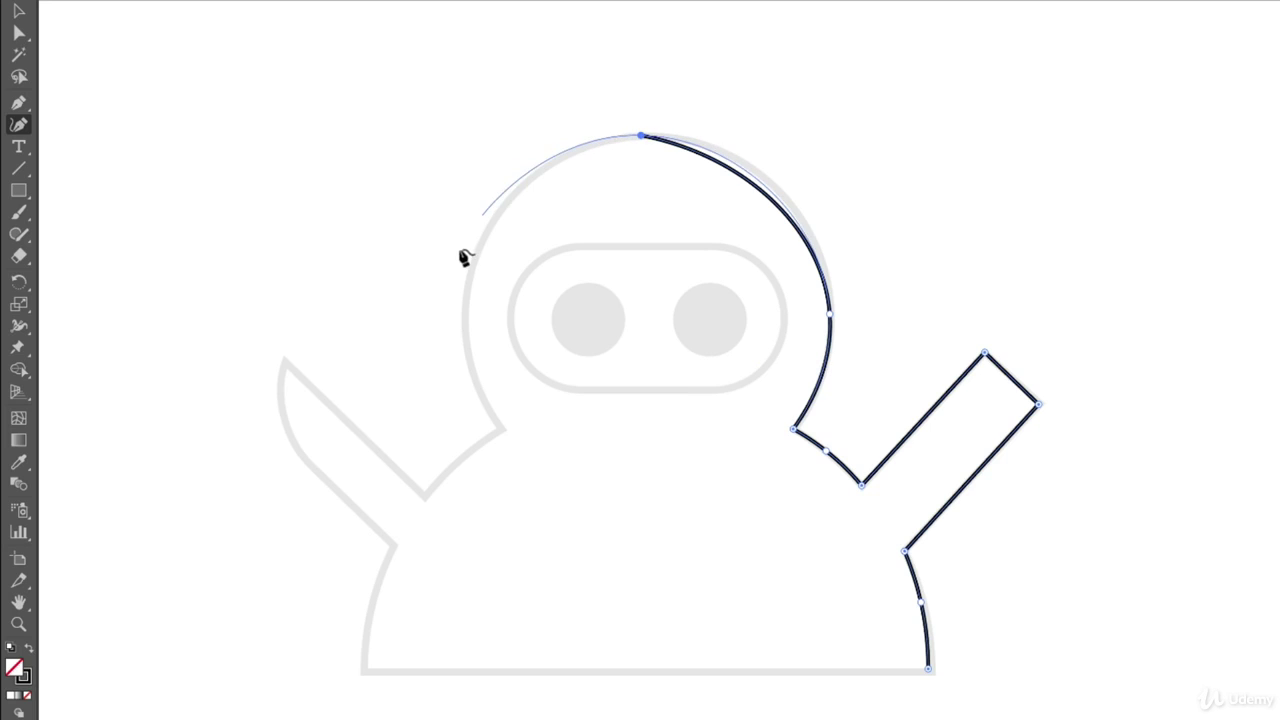
click(465, 318)
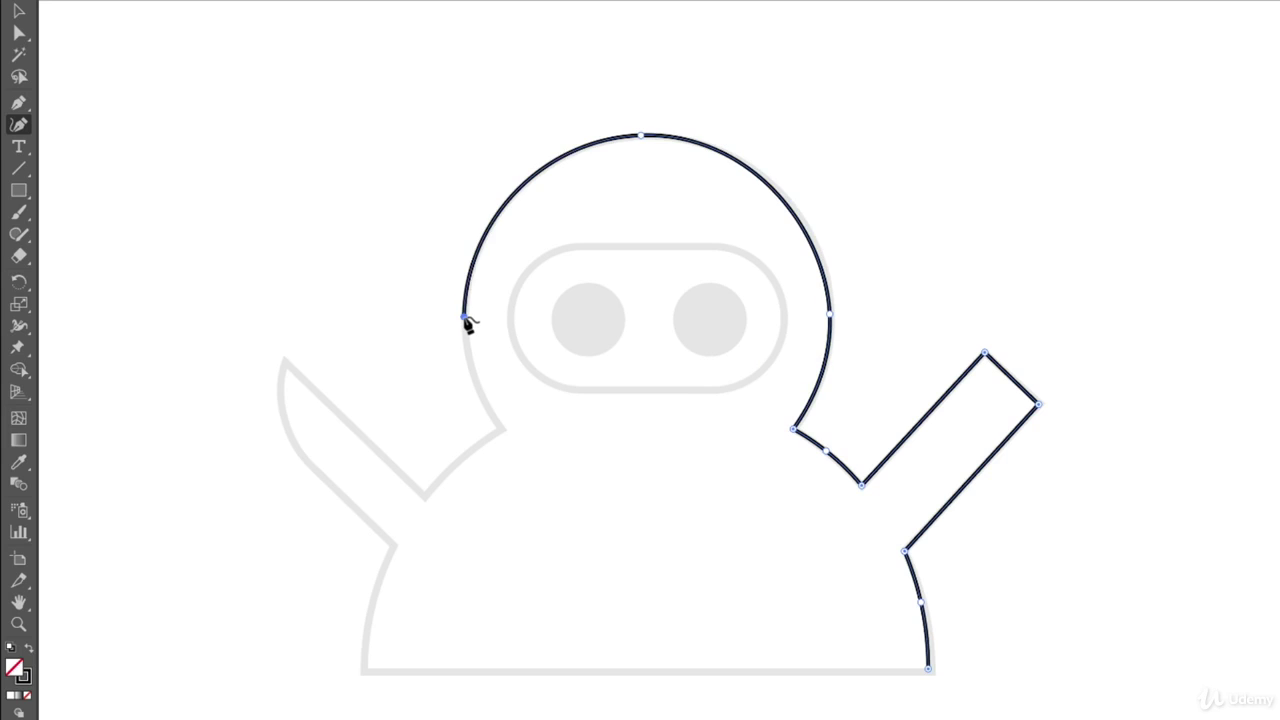
click(501, 427)
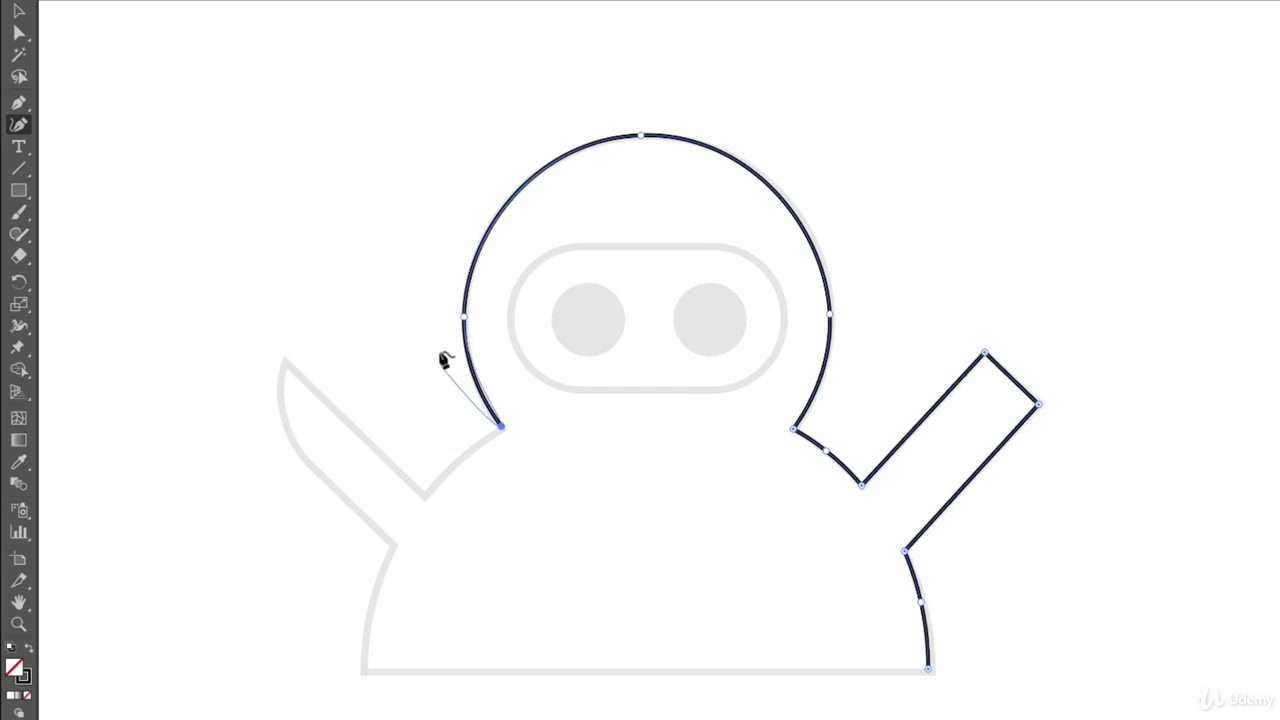
click(459, 453)
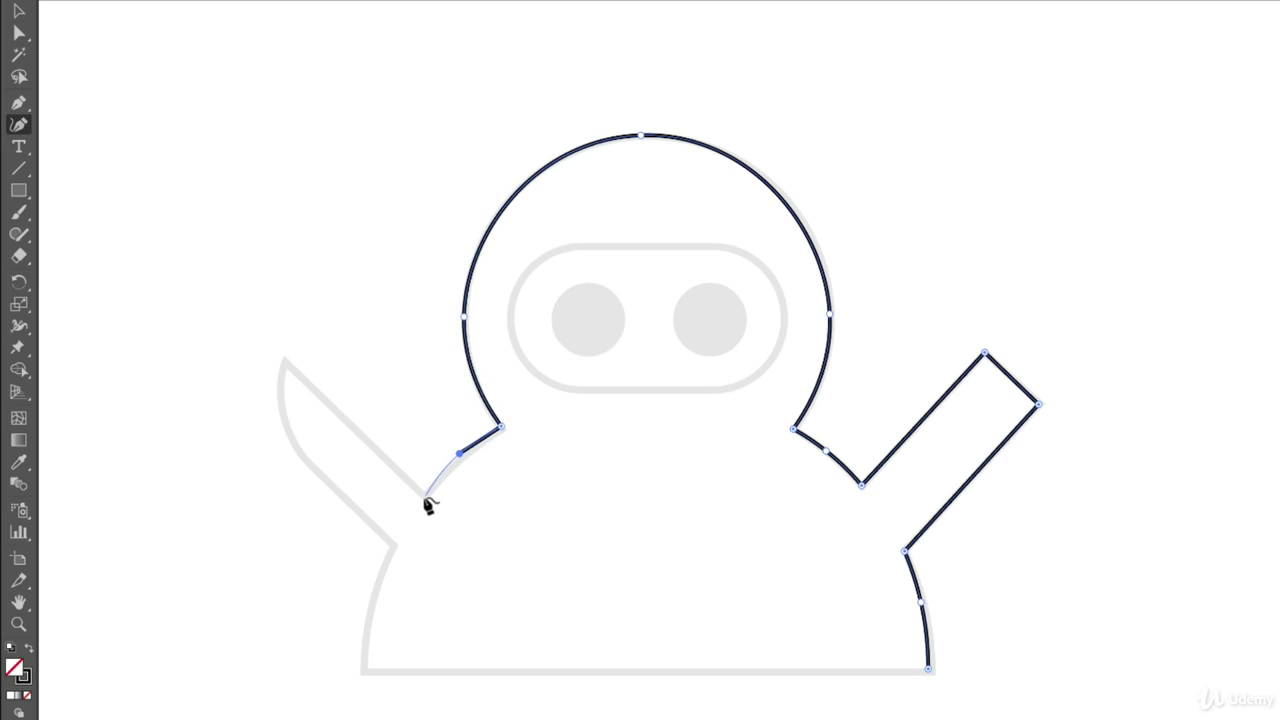
click(424, 497)
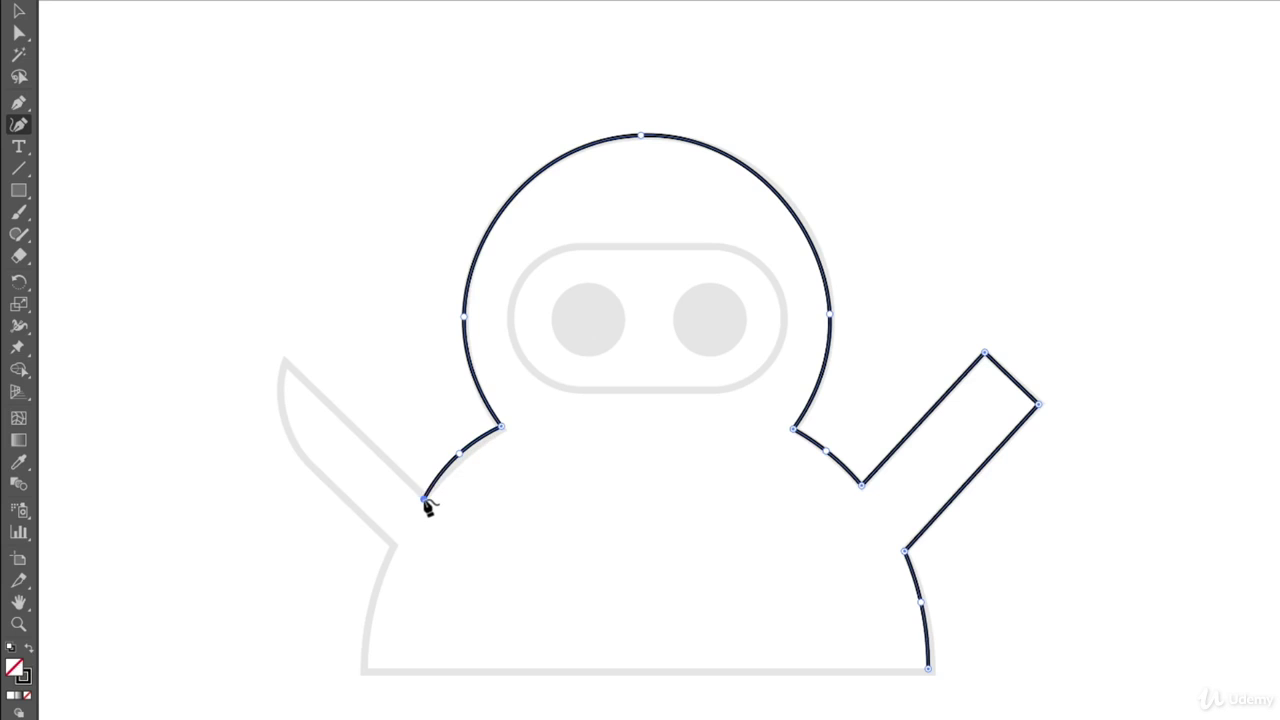
Step: Trace the ninja's pointed, blade-shaped left arm and the curved left body side, closing the path along the straight base
click(285, 359)
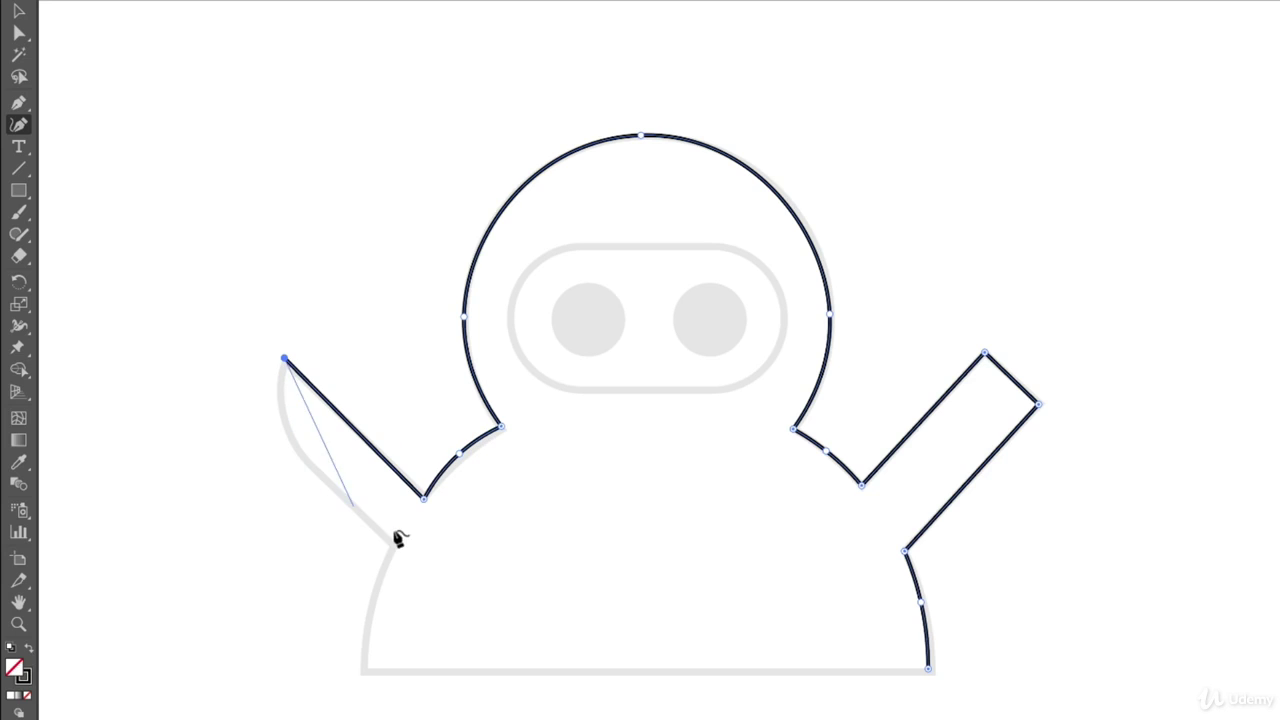
click(281, 404)
click(312, 467)
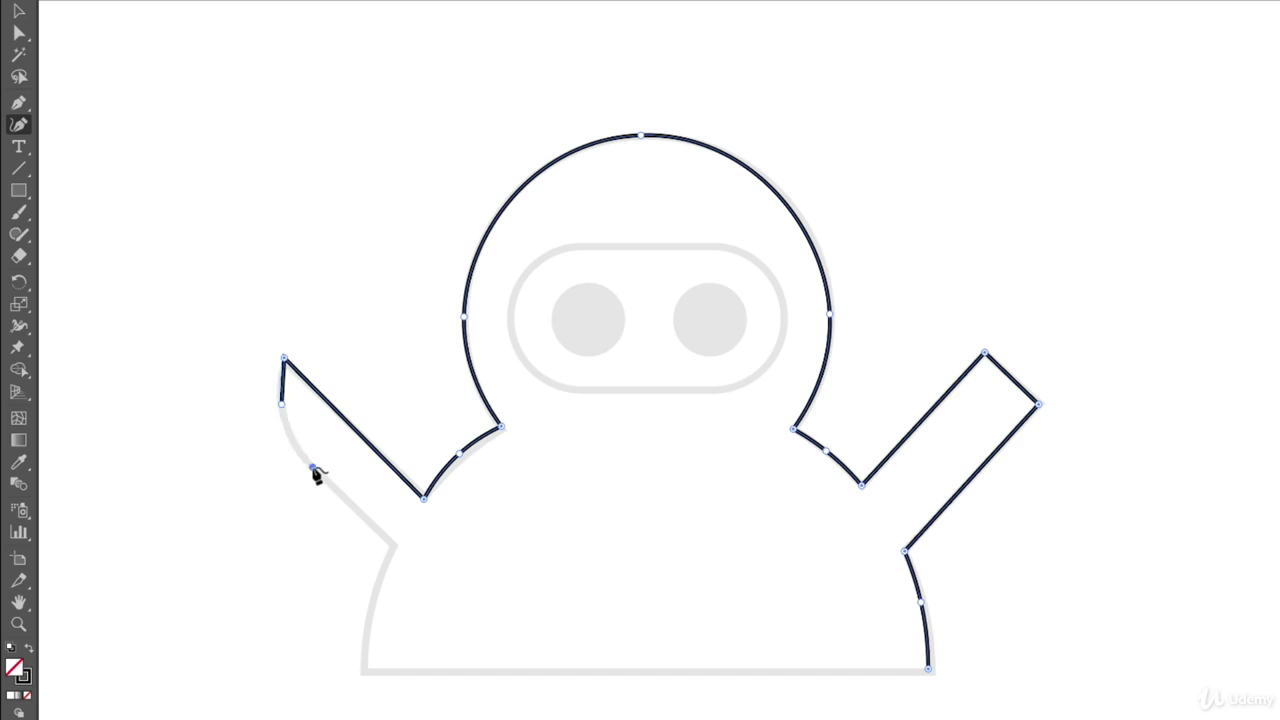
click(392, 543)
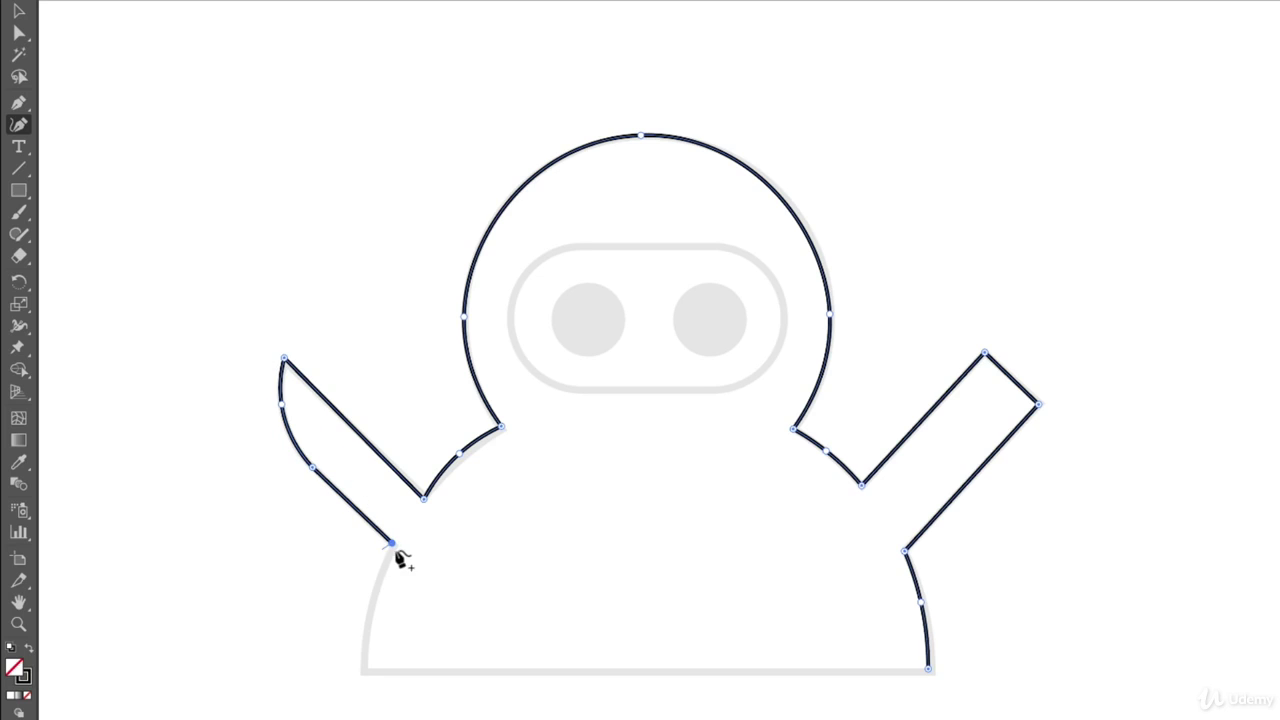
click(369, 605)
double_click(365, 671)
click(928, 670)
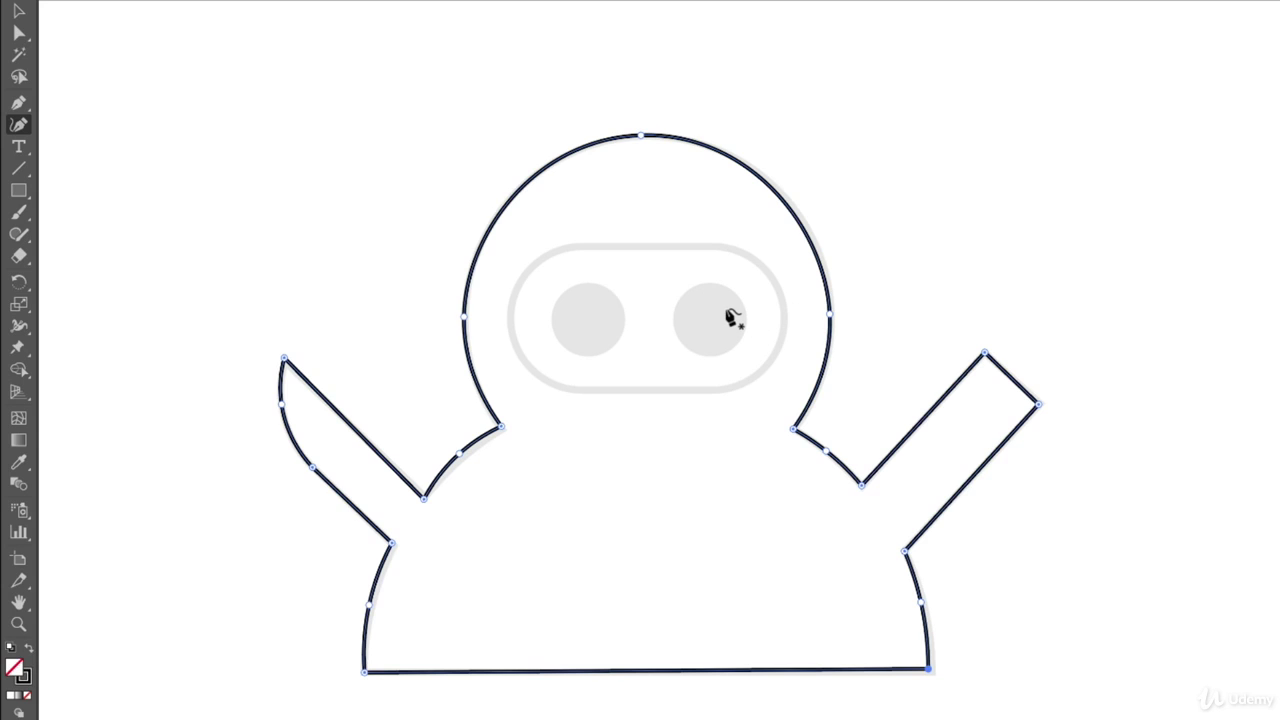
Step: Trace the ninja's right eye as a closed circle using four smooth Curvature points
click(710, 284)
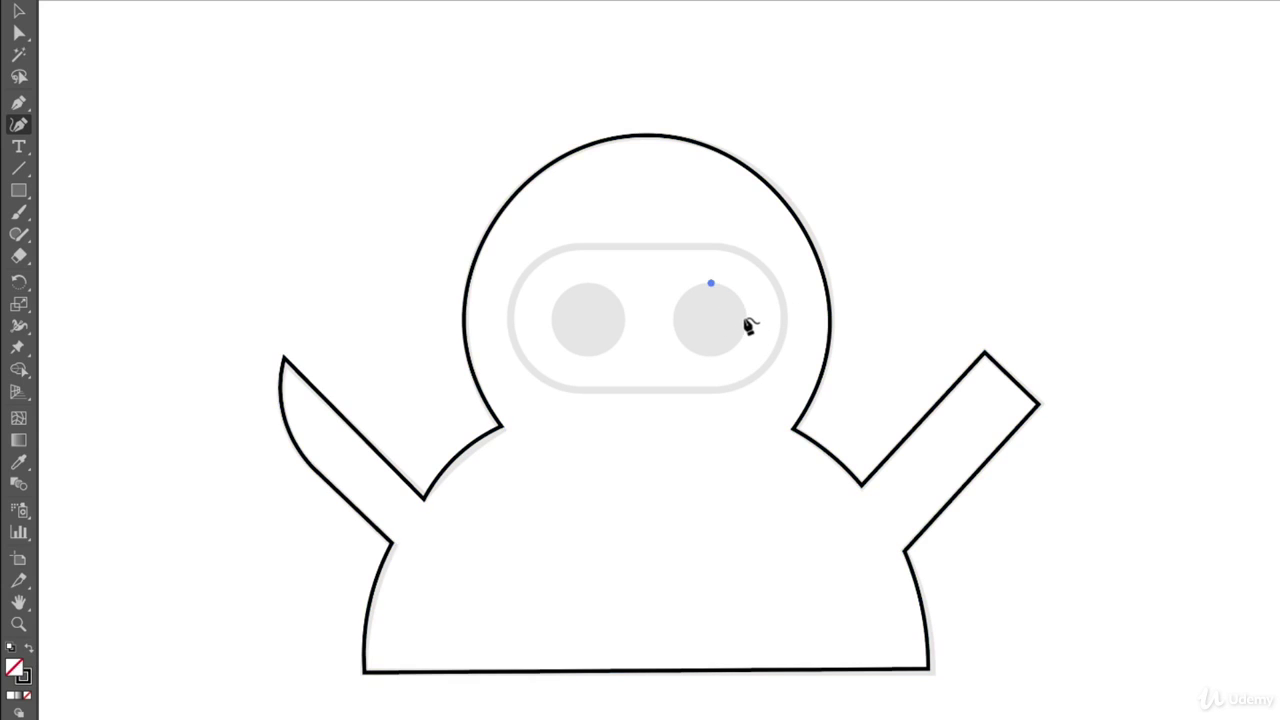
click(744, 318)
click(709, 353)
click(675, 319)
click(709, 284)
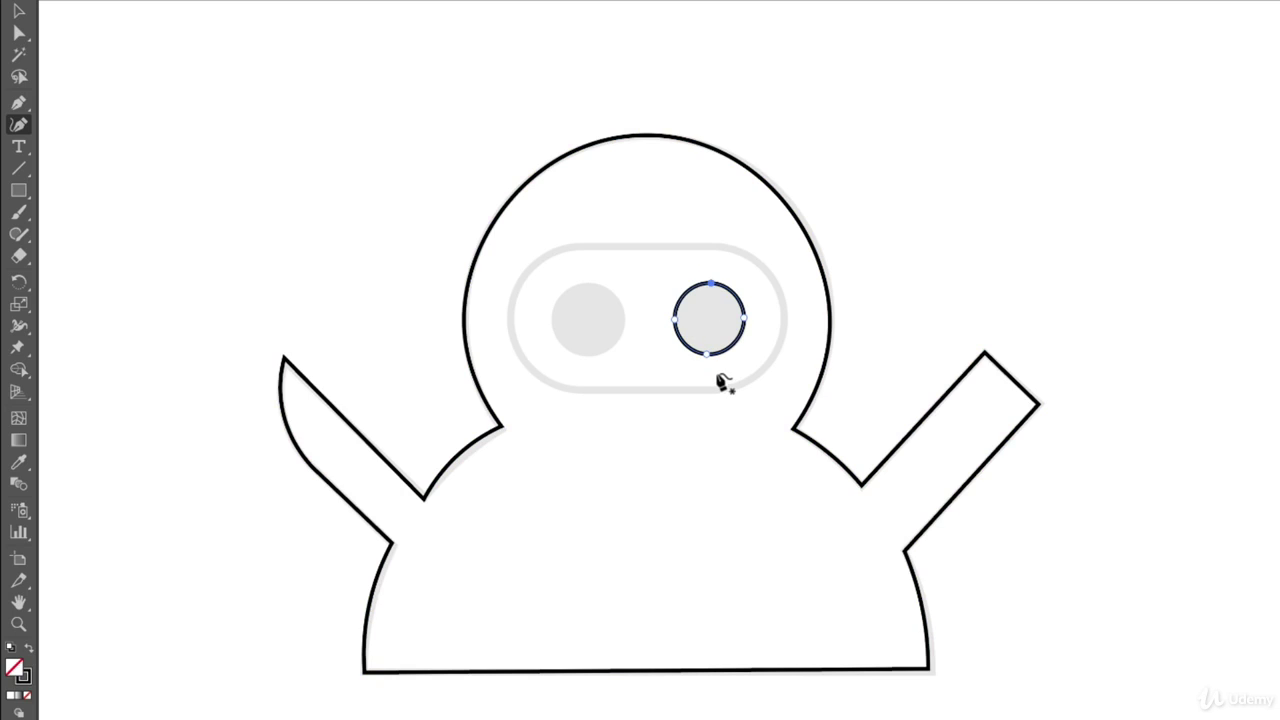
Step: Trace the ninja's left eye as a closed circle using four smooth Curvature points
click(586, 284)
click(623, 318)
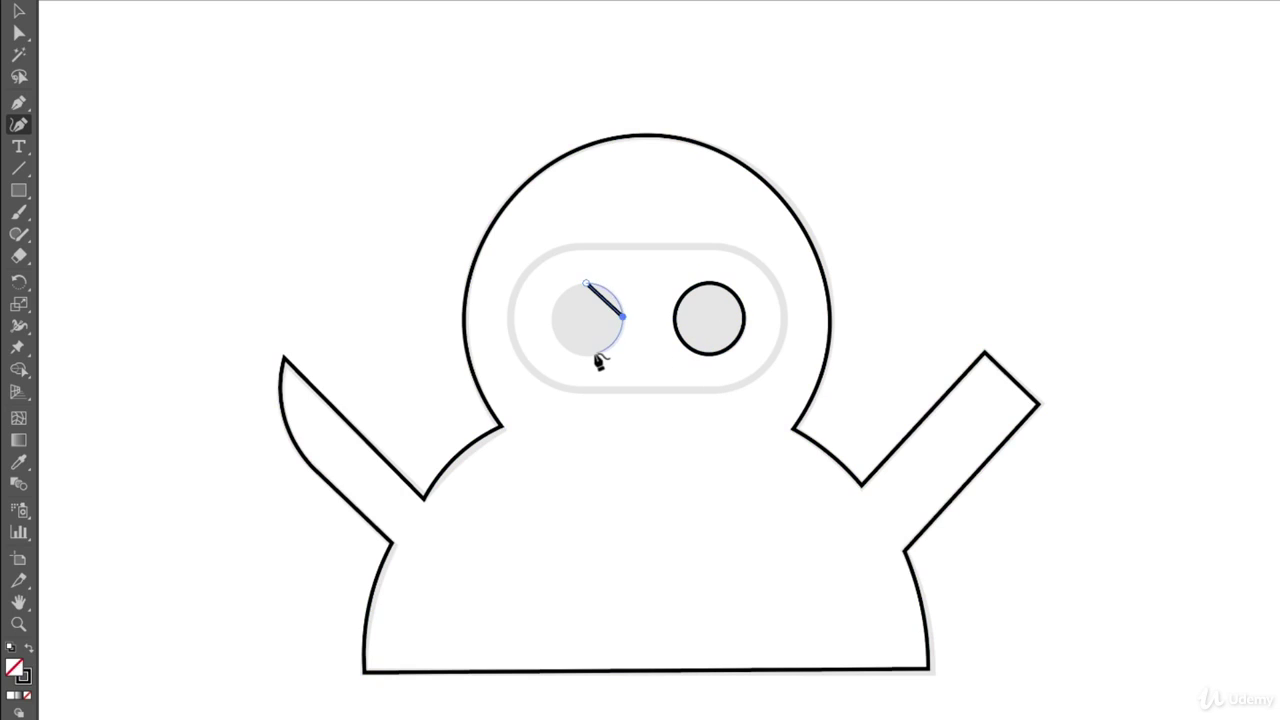
click(588, 355)
click(552, 320)
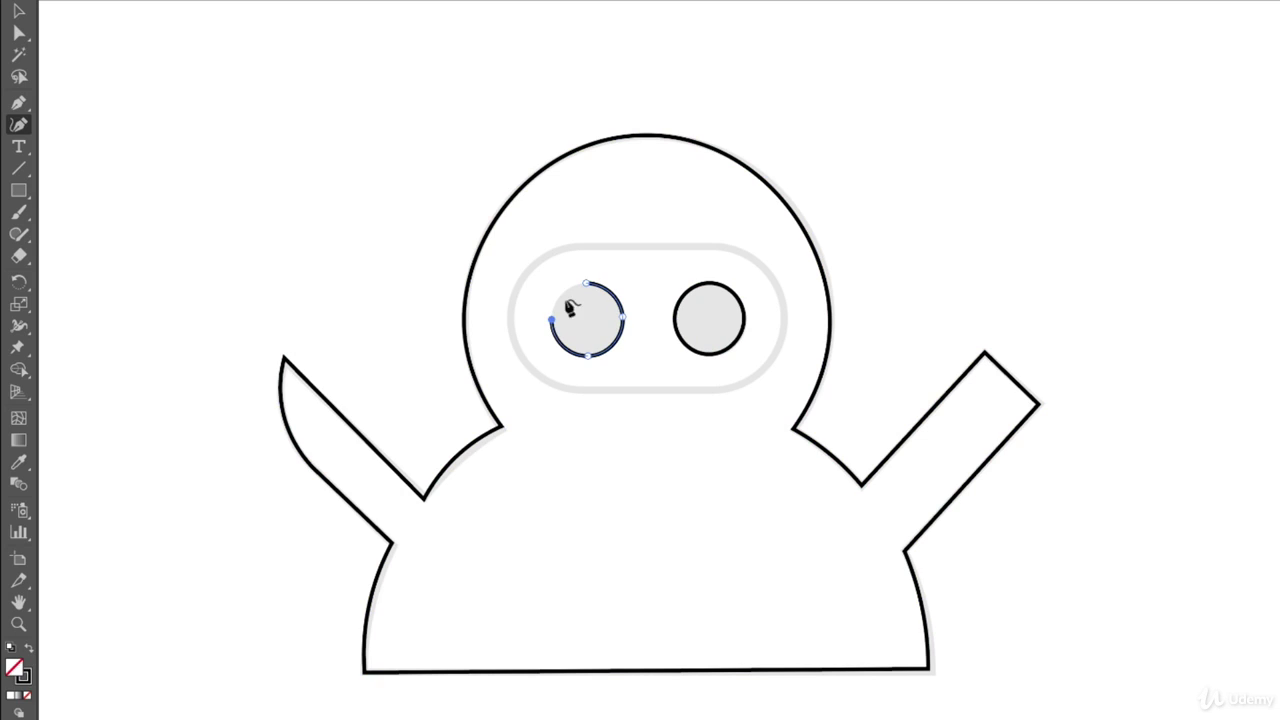
click(586, 285)
Step: Trace the rounded mask opening around the ninja's eyes with straight long edges and curved ends, close it and deselect the path
click(781, 326)
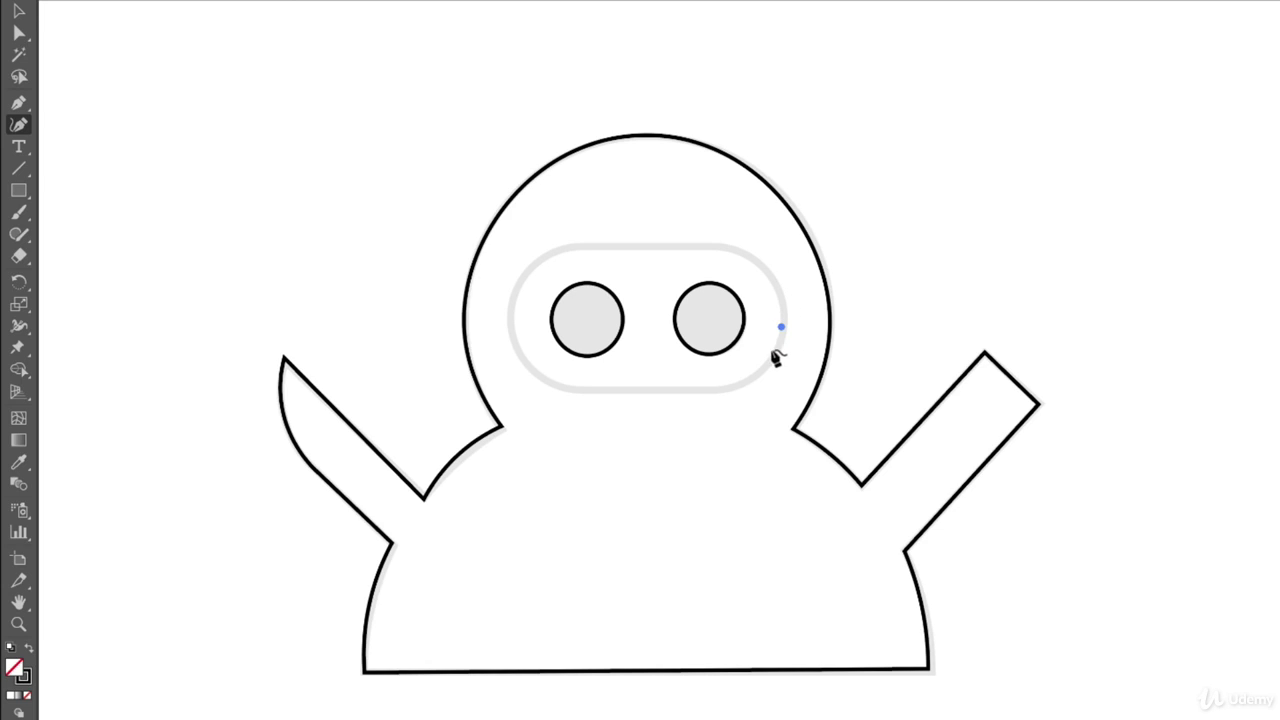
click(714, 243)
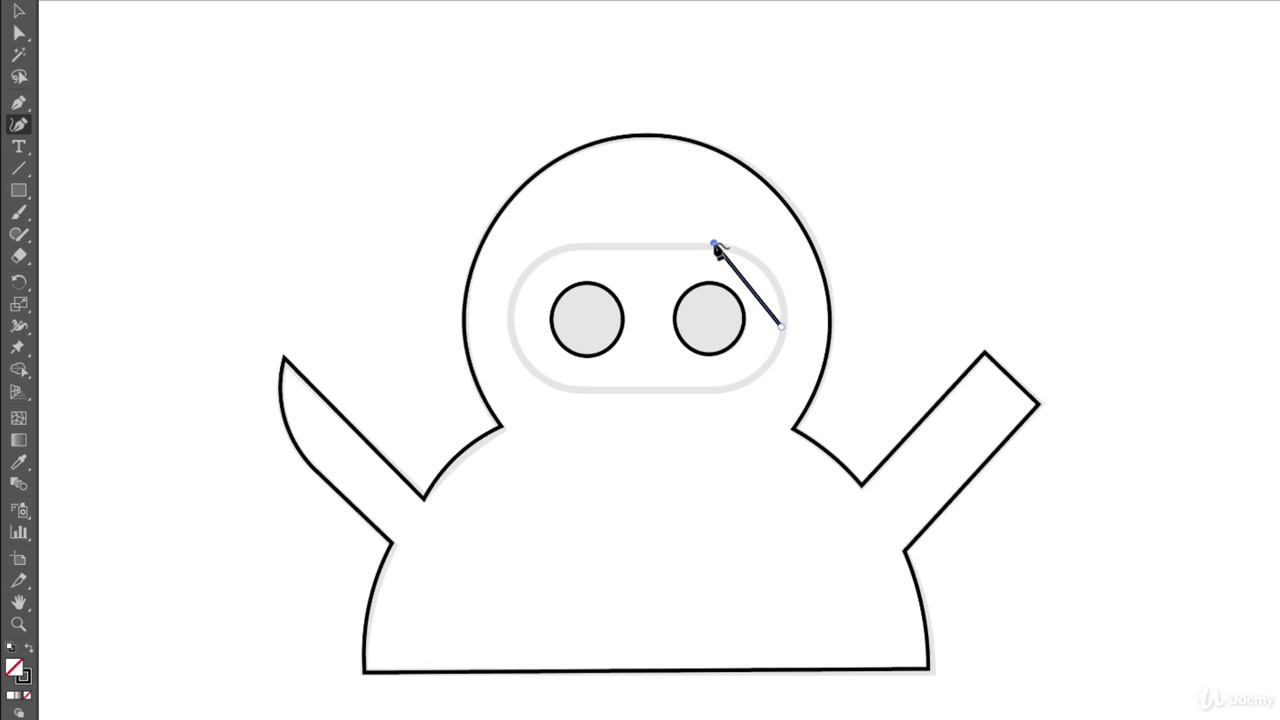
click(580, 243)
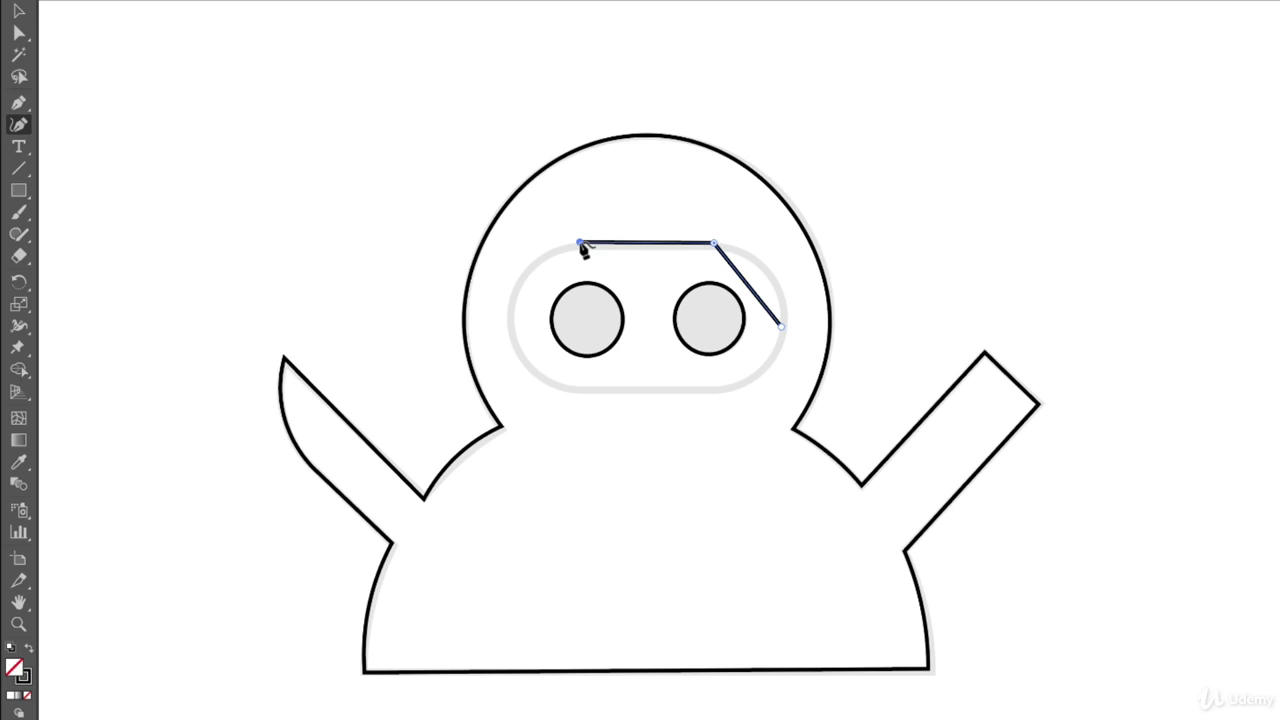
click(512, 323)
drag(513, 326, 580, 396)
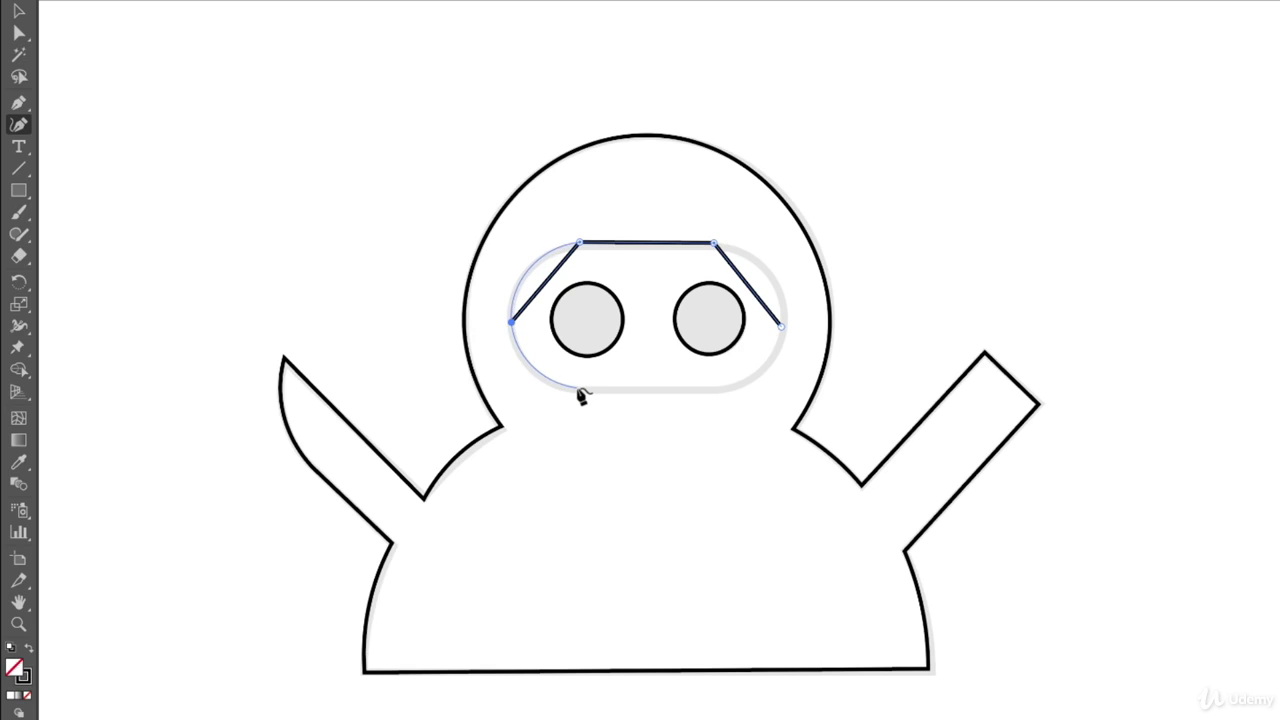
click(578, 389)
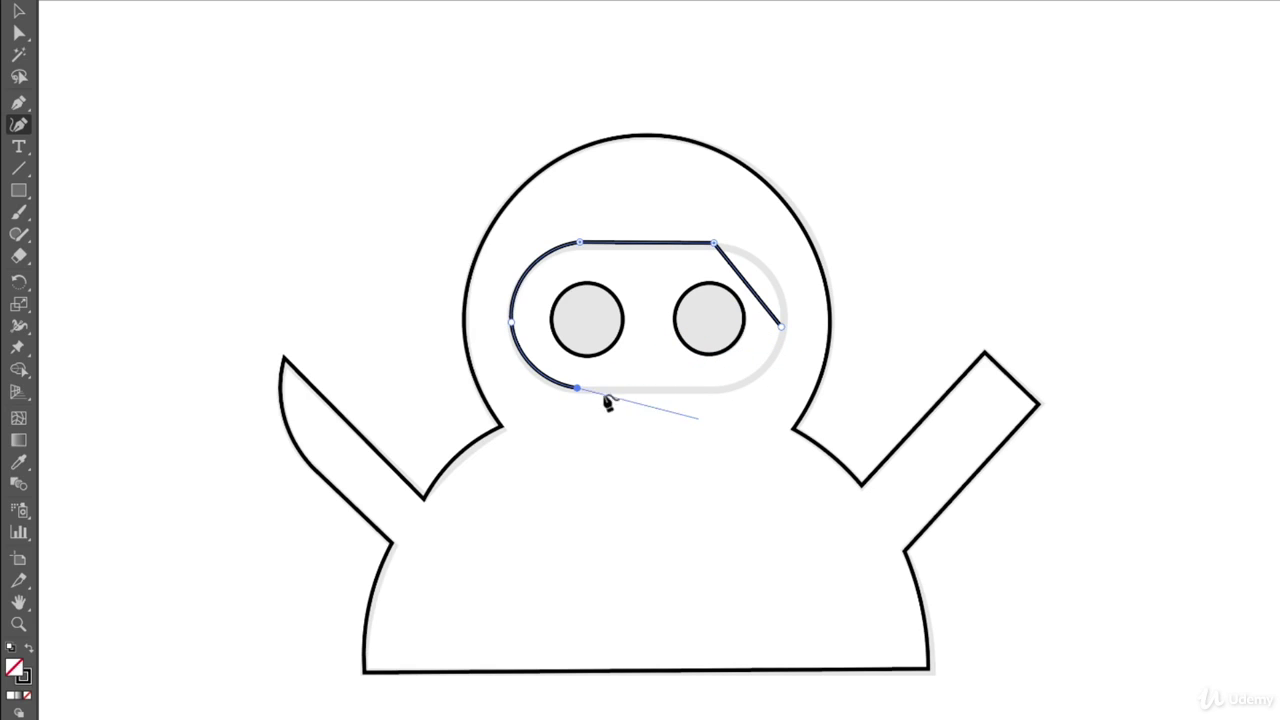
click(720, 389)
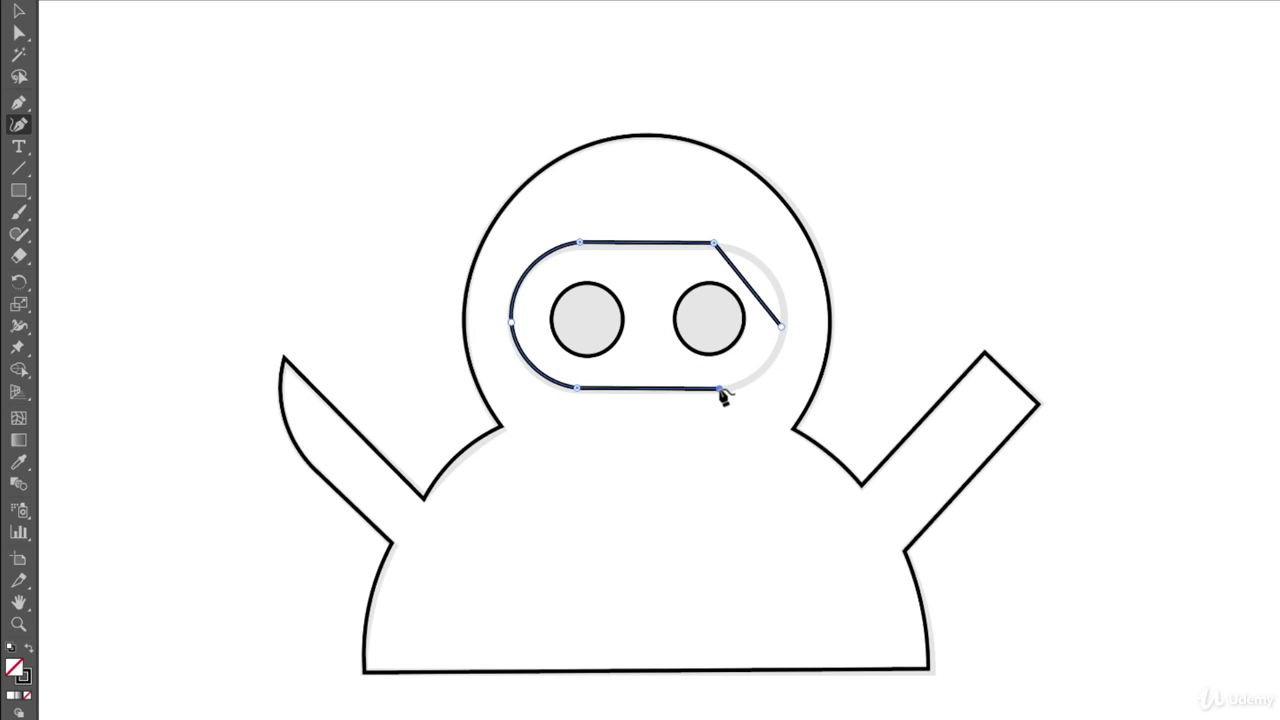
click(781, 327)
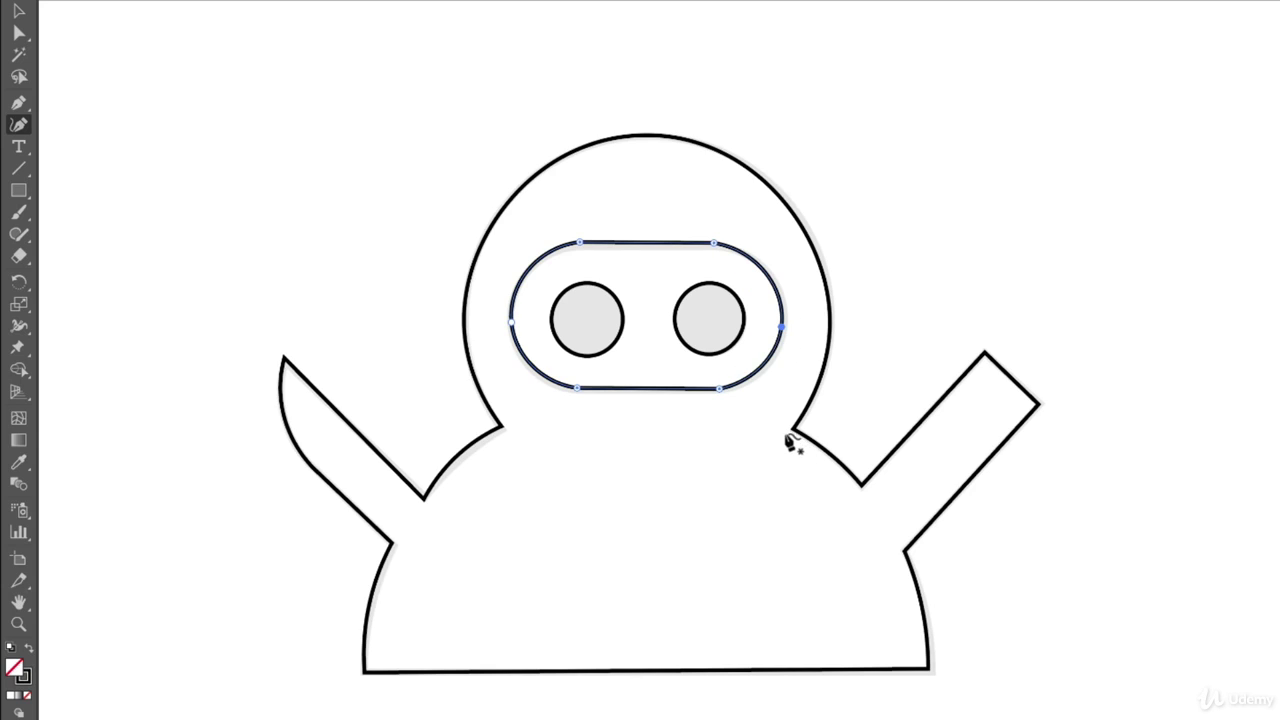
click(22, 16)
click(190, 138)
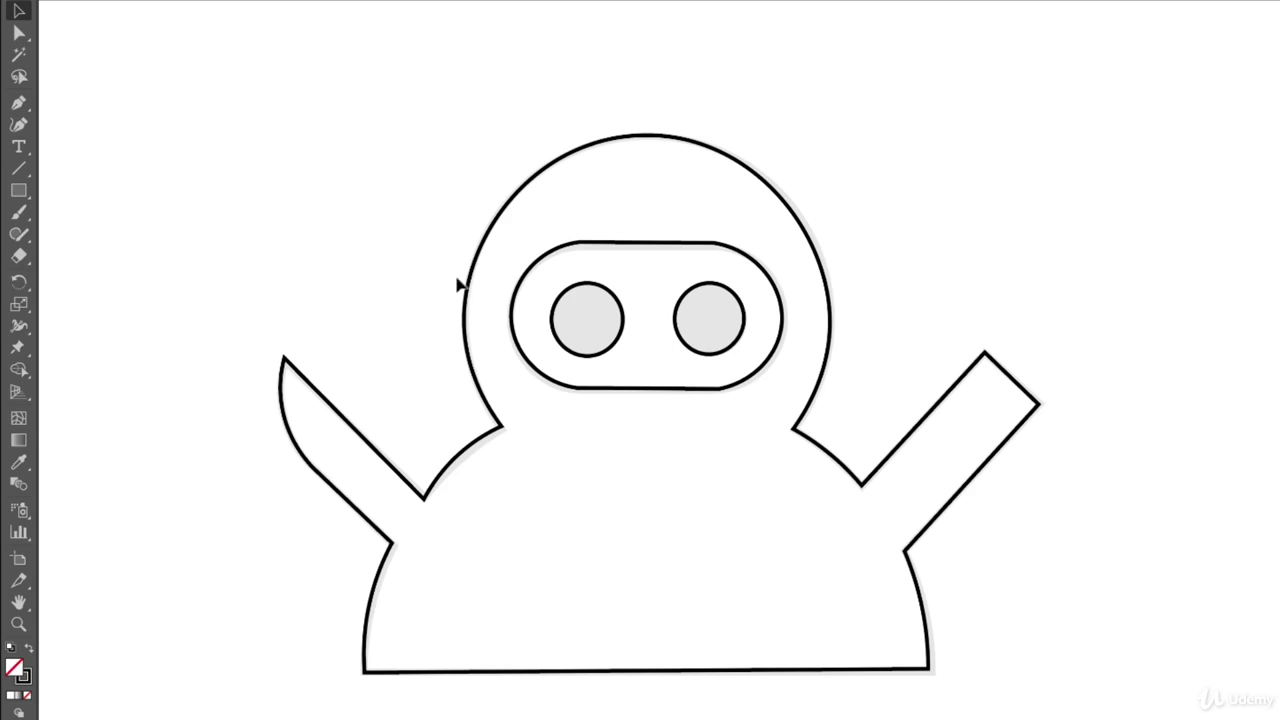
Step: Try a rectangle with fully rounded corners in the empty area above the ninja's left arm and delete it
drag(25, 190, 92, 195)
mouse_move(155, 78)
mouse_down()
mouse_move(343, 208)
mouse_move(455, 207)
mouse_up()
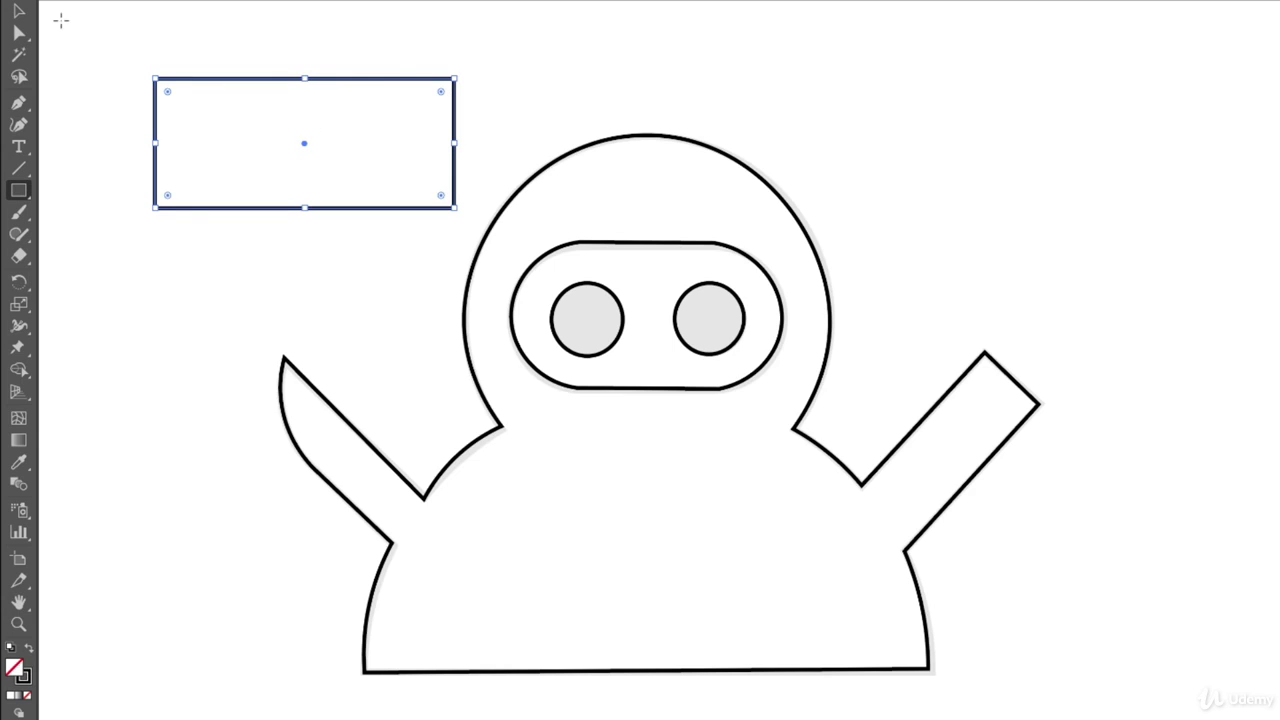
click(18, 10)
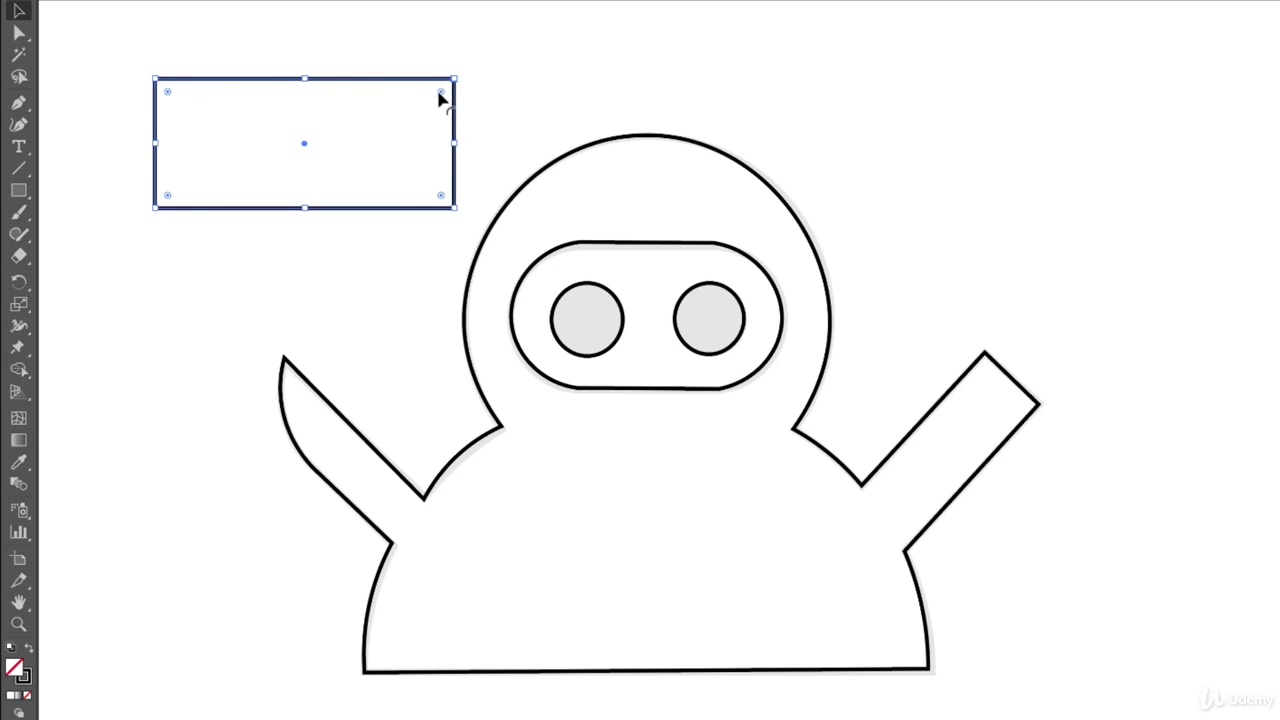
drag(440, 96, 283, 277)
click(281, 270)
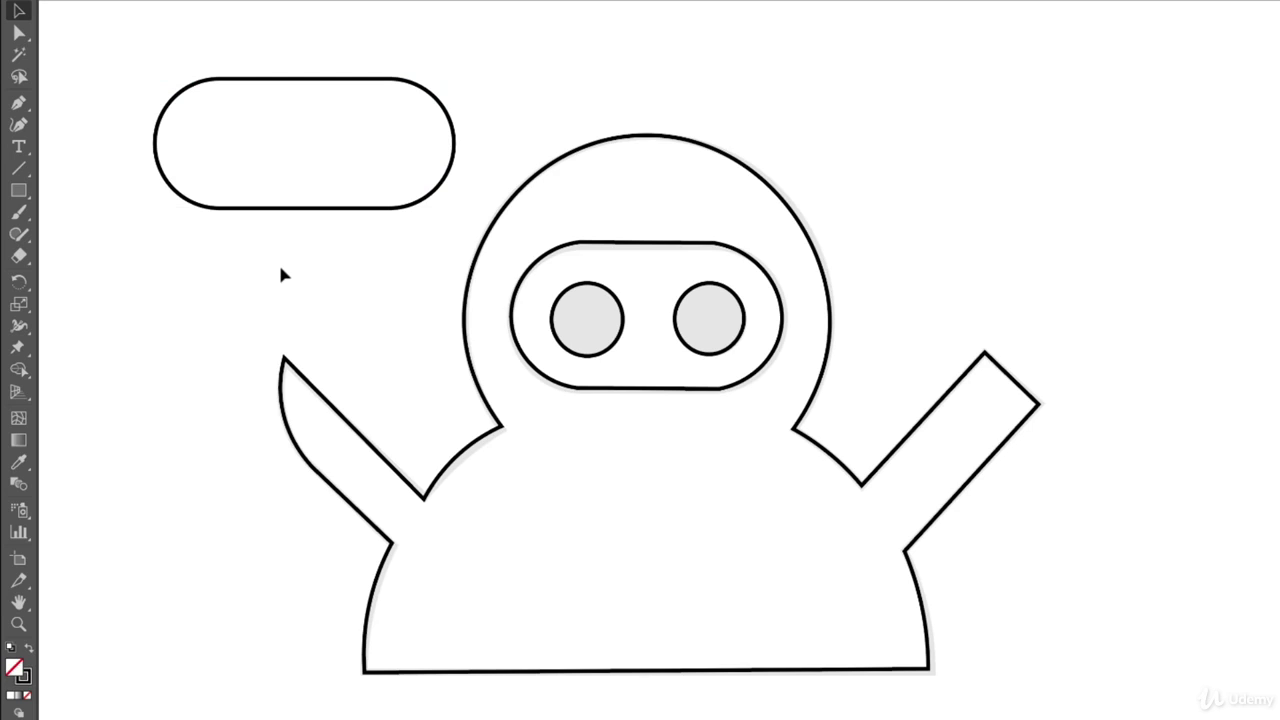
drag(280, 37, 363, 224)
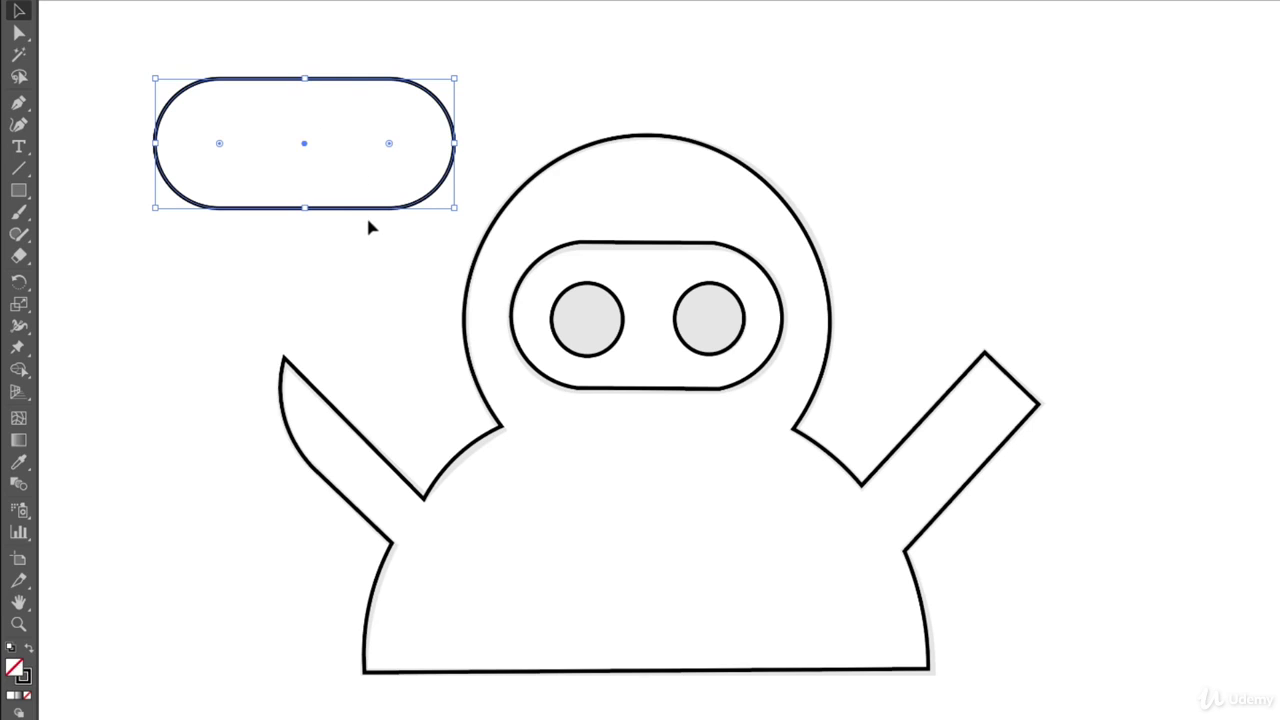
key(Delete)
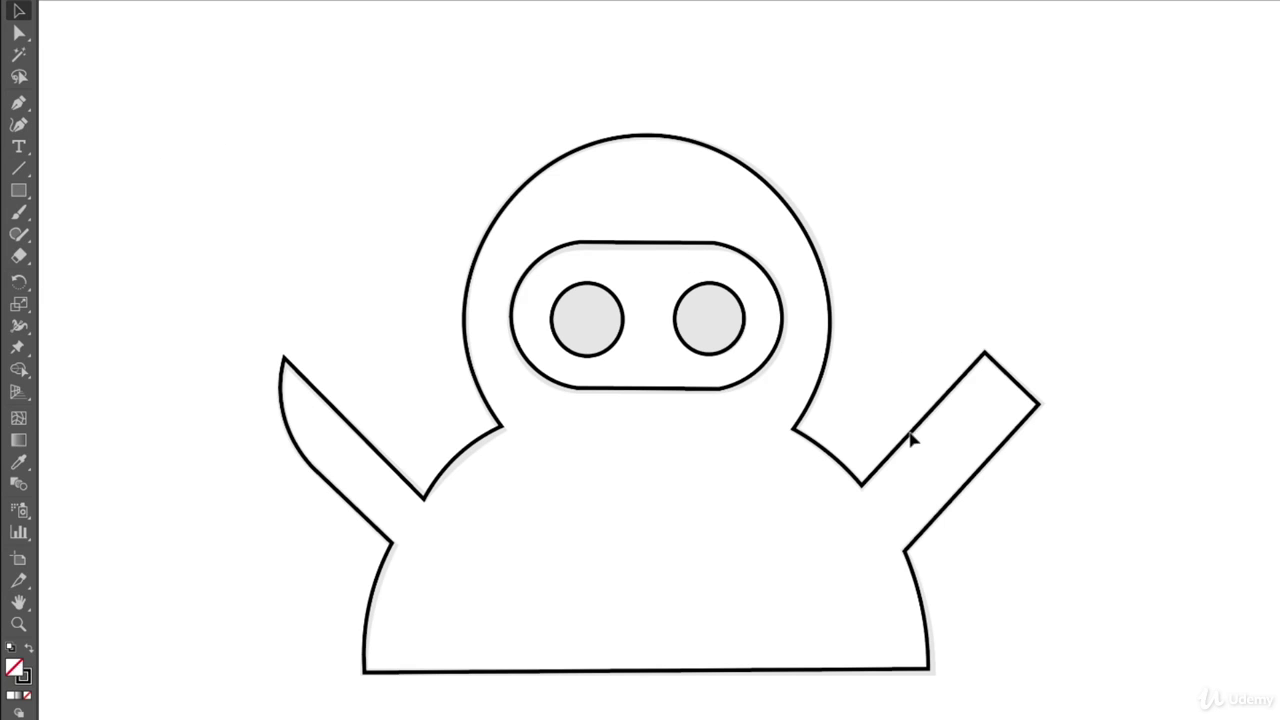
Step: Locate the owl template beside the ninja and bring all four drawings on the artboard into view
mouse_move(930, 410)
mouse_down()
mouse_move(351, 371)
mouse_move(475, 378)
mouse_up()
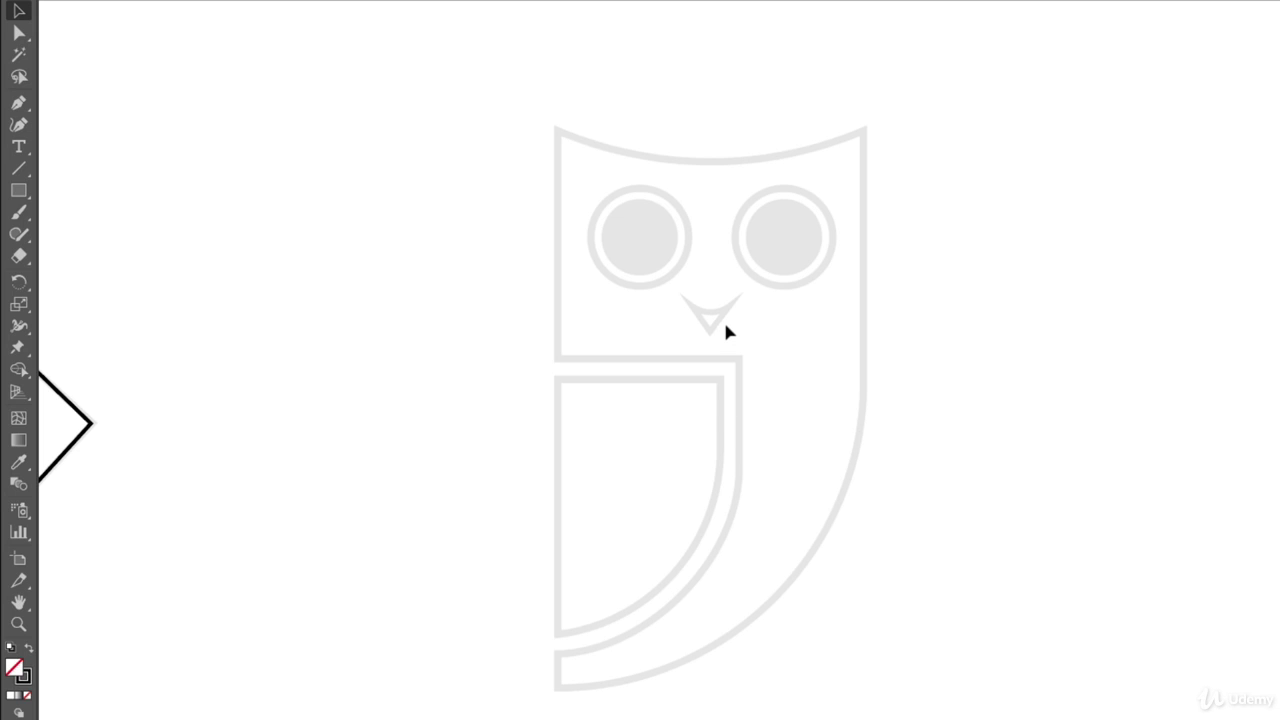
key(ctrl+minus)
key(ctrl+minus)
key(ctrl+minus)
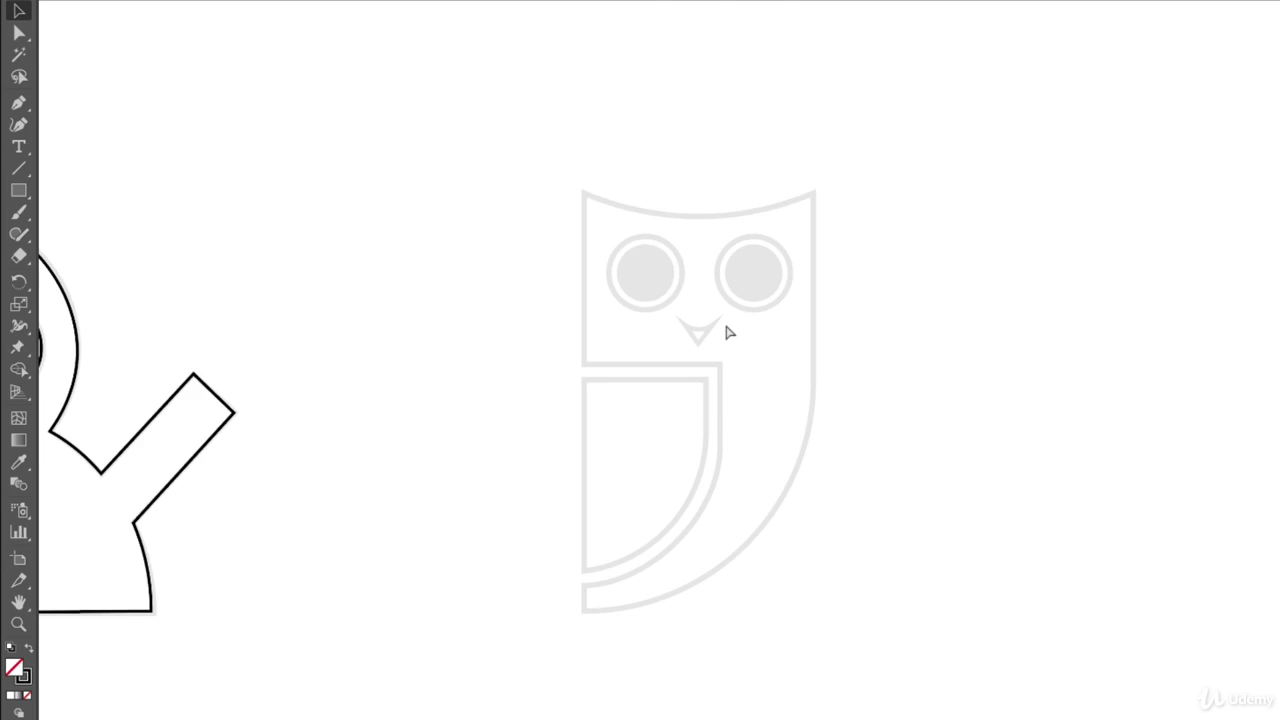
drag(606, 281, 714, 439)
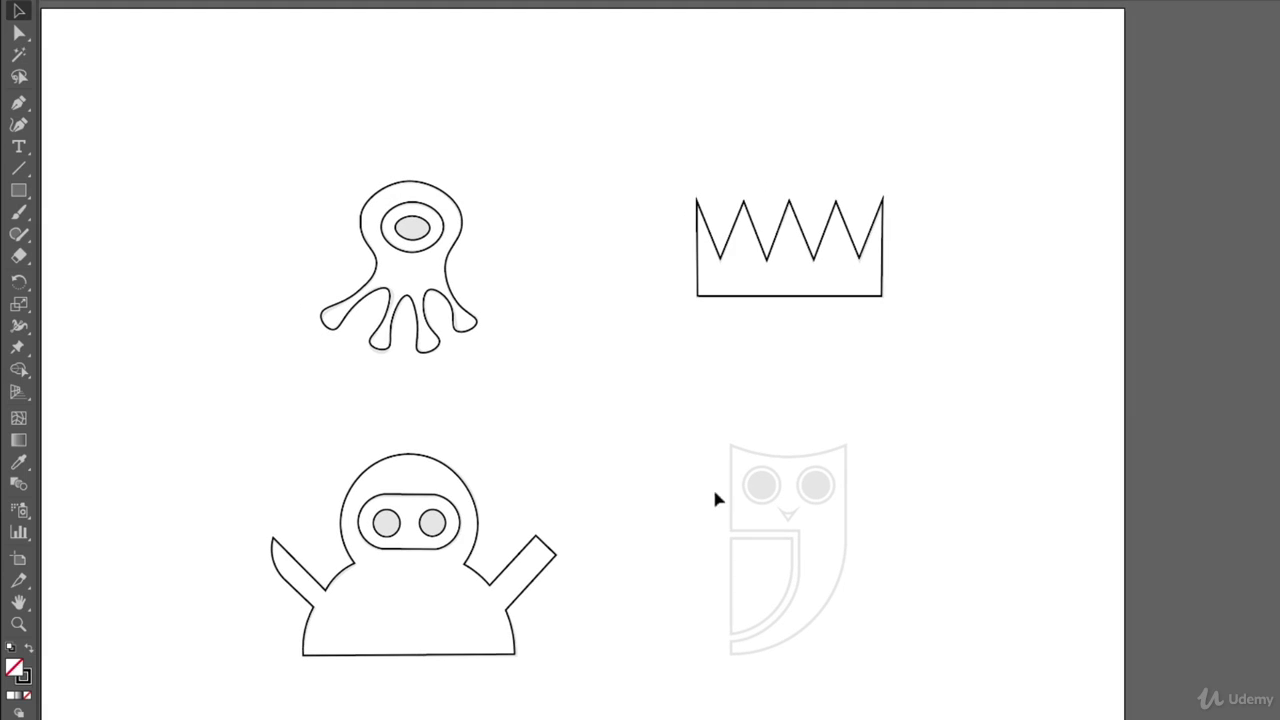